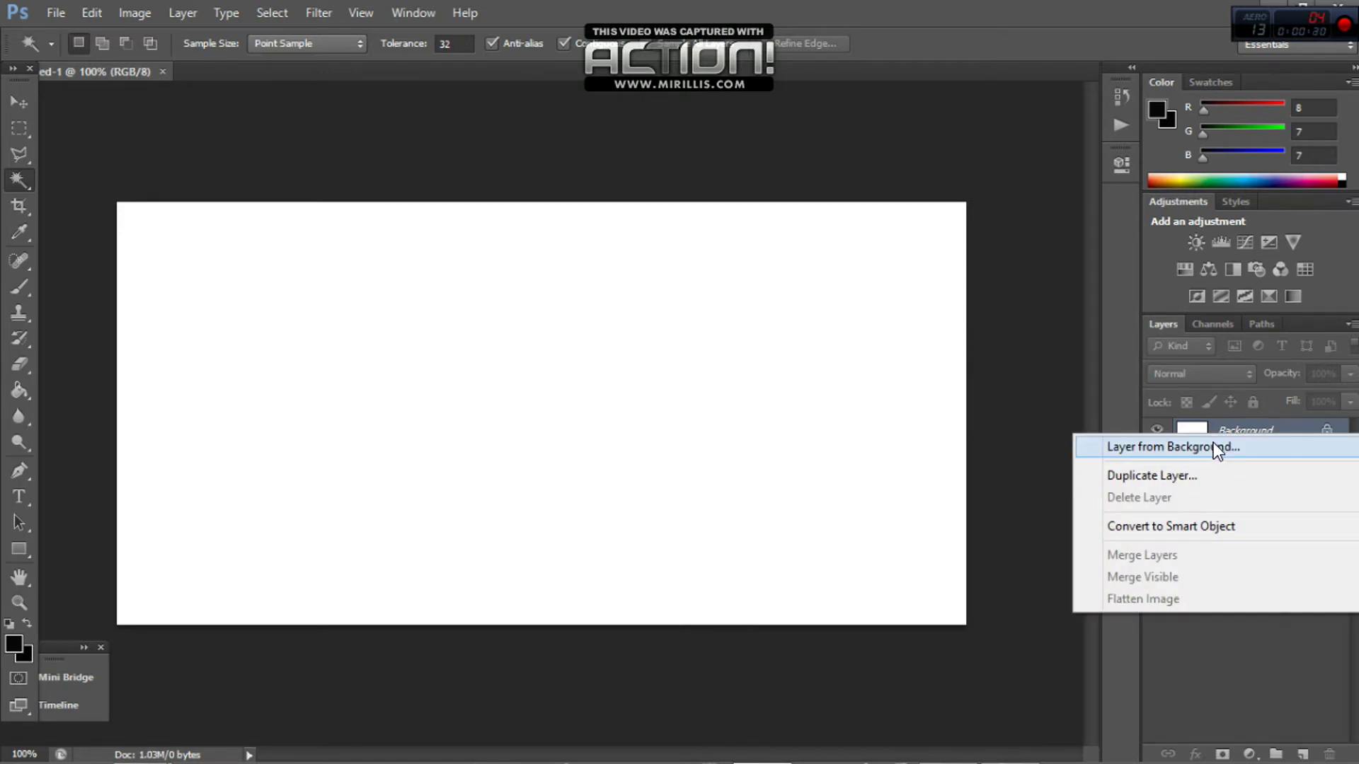
Step: Convert the background into a regular layer and fill it with black
left_click(1213, 443)
left_click(849, 243)
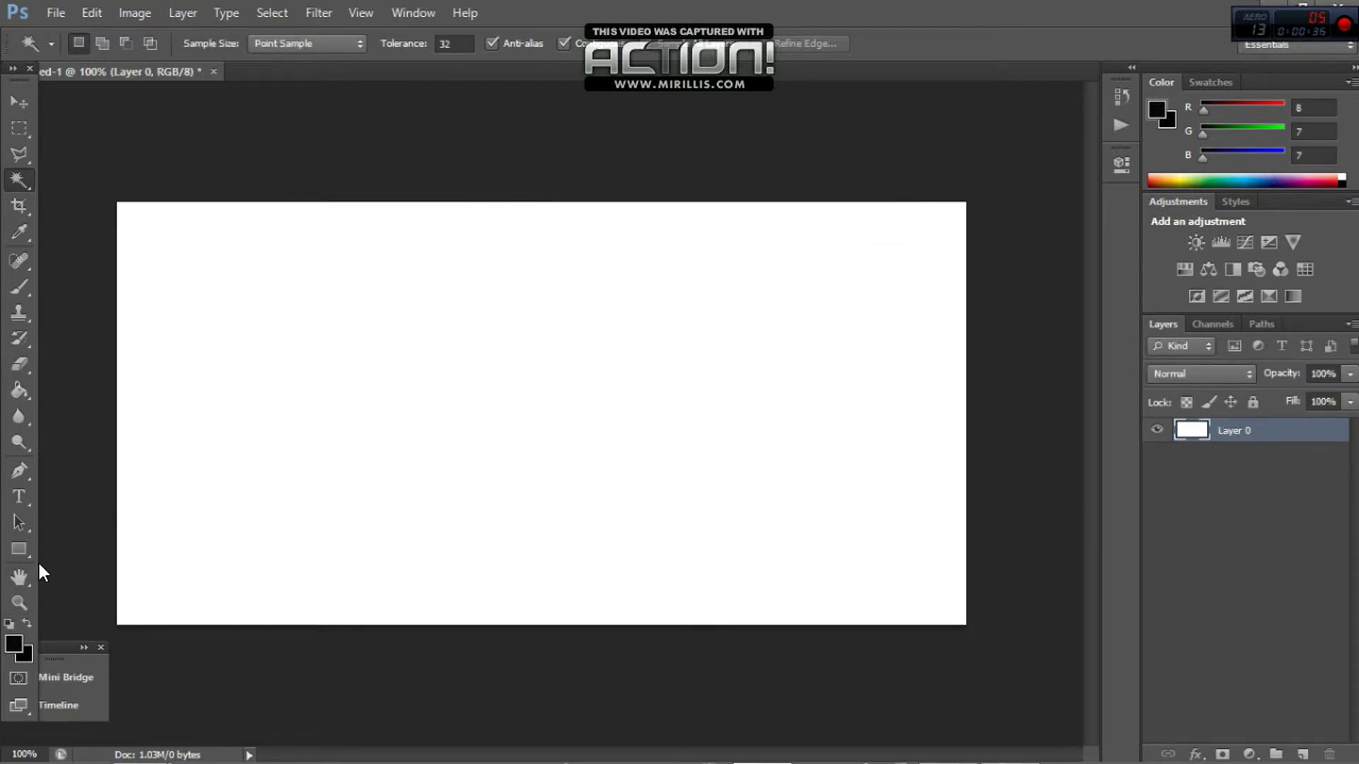
left_click(26, 390)
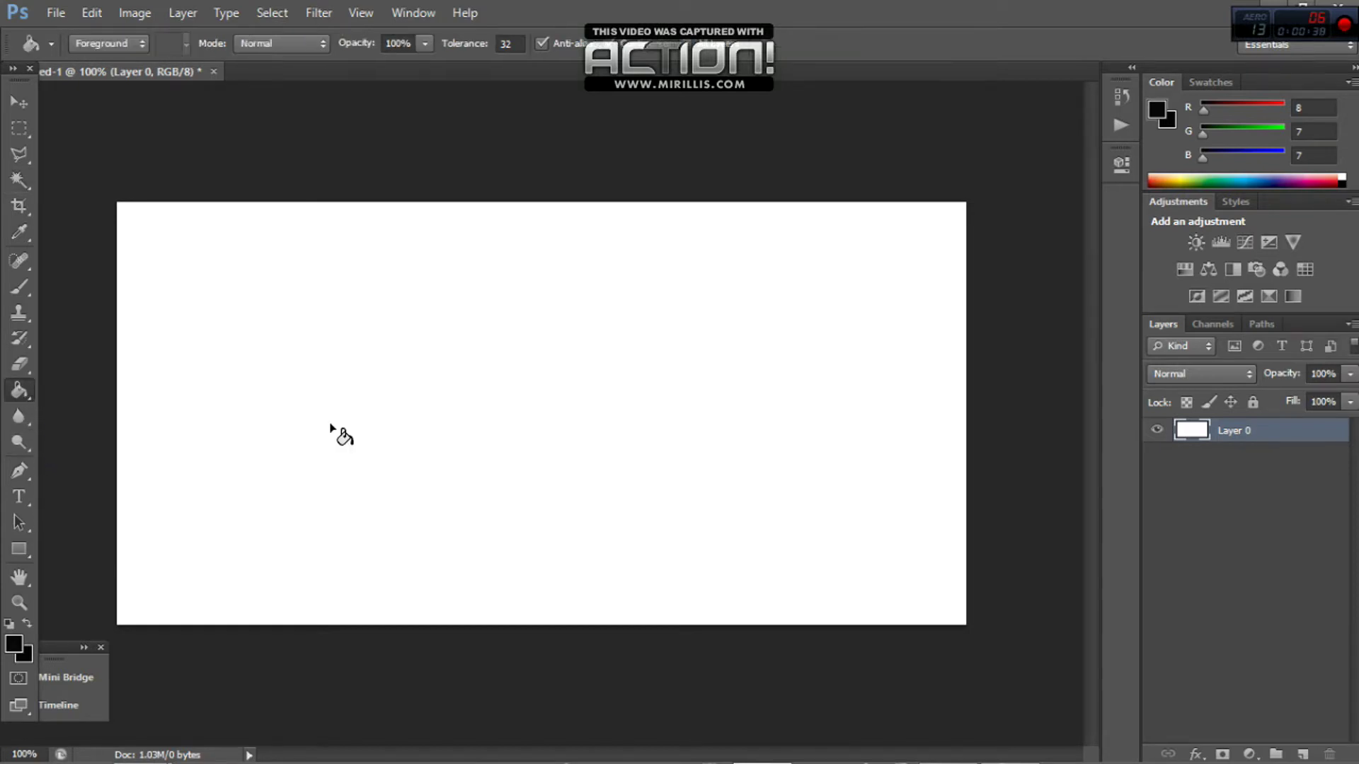
left_click(333, 428)
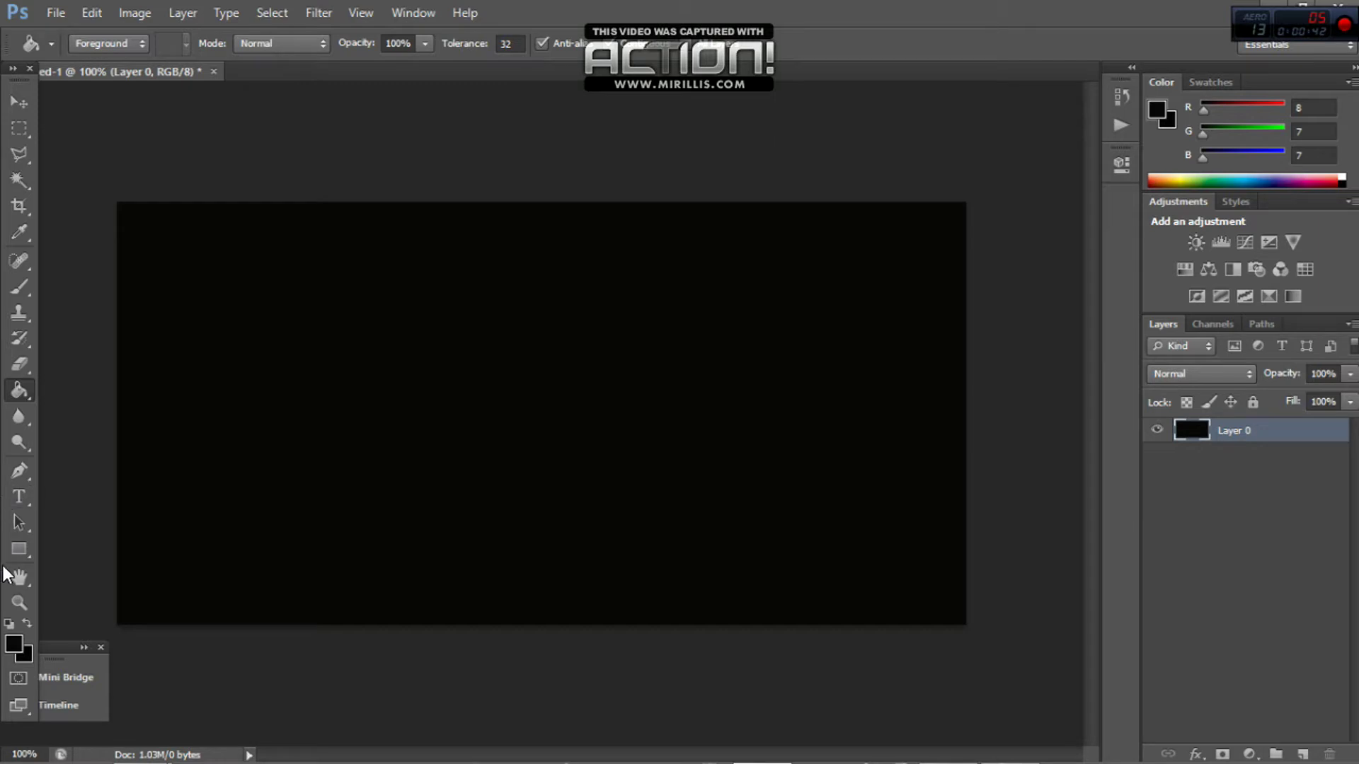
Step: Add the text "JINX" in BatmanForeverAlternate at 260 pt and position it around the middle of the canvas
left_click(20, 498)
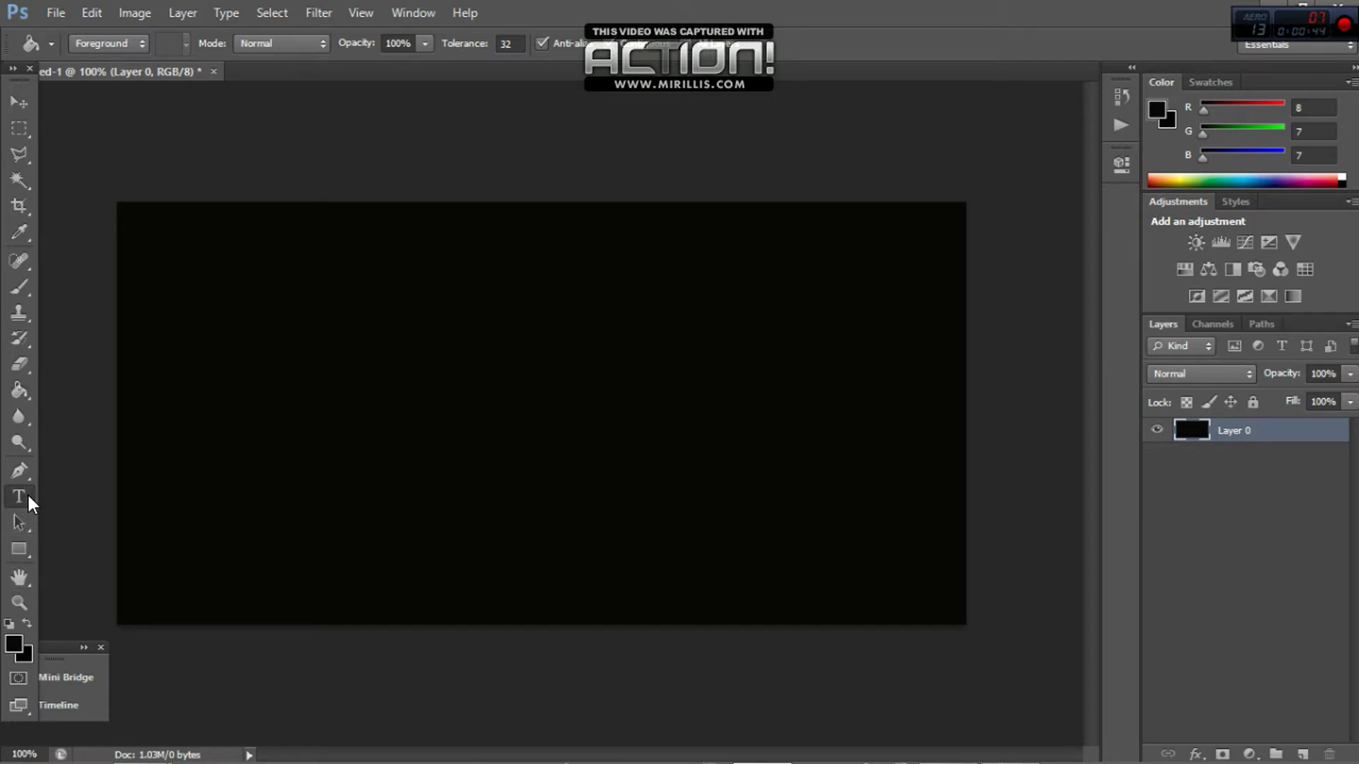
left_click(270, 428)
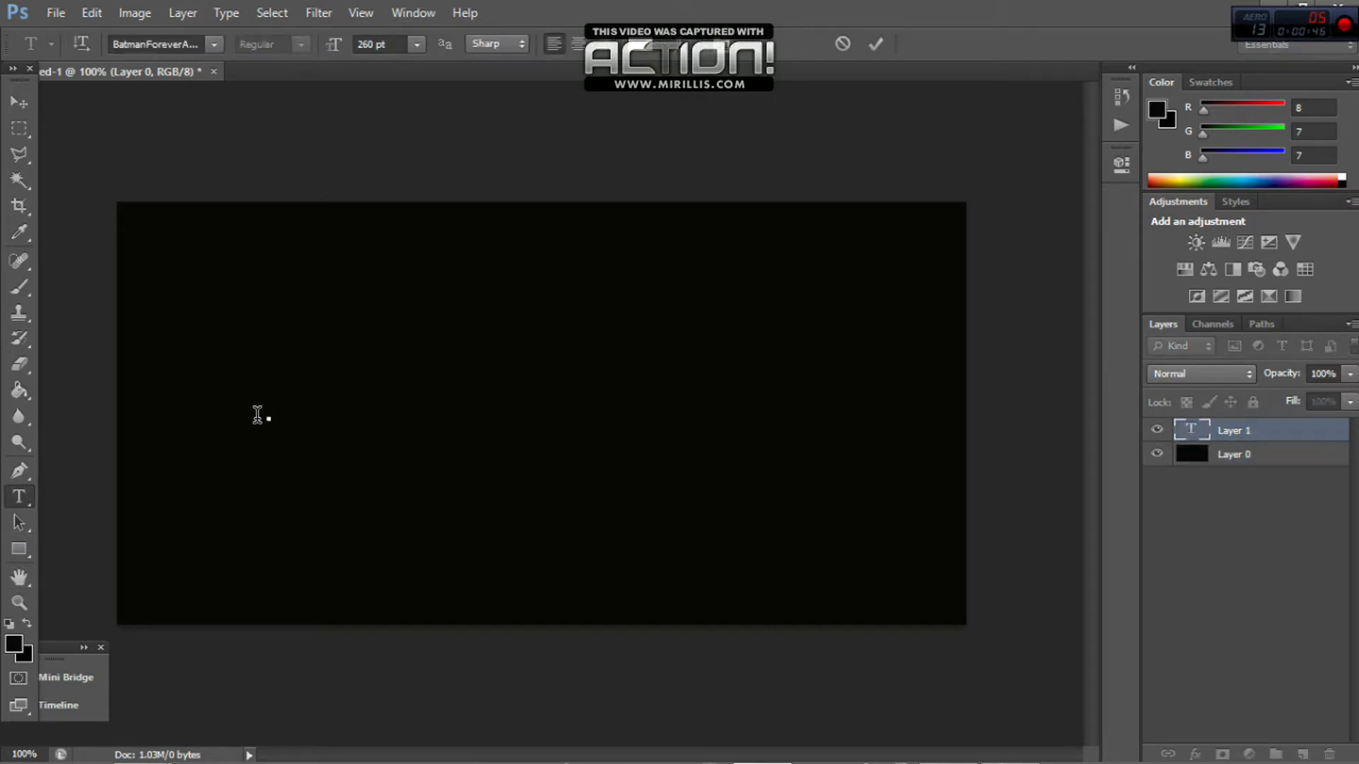
left_click(213, 44)
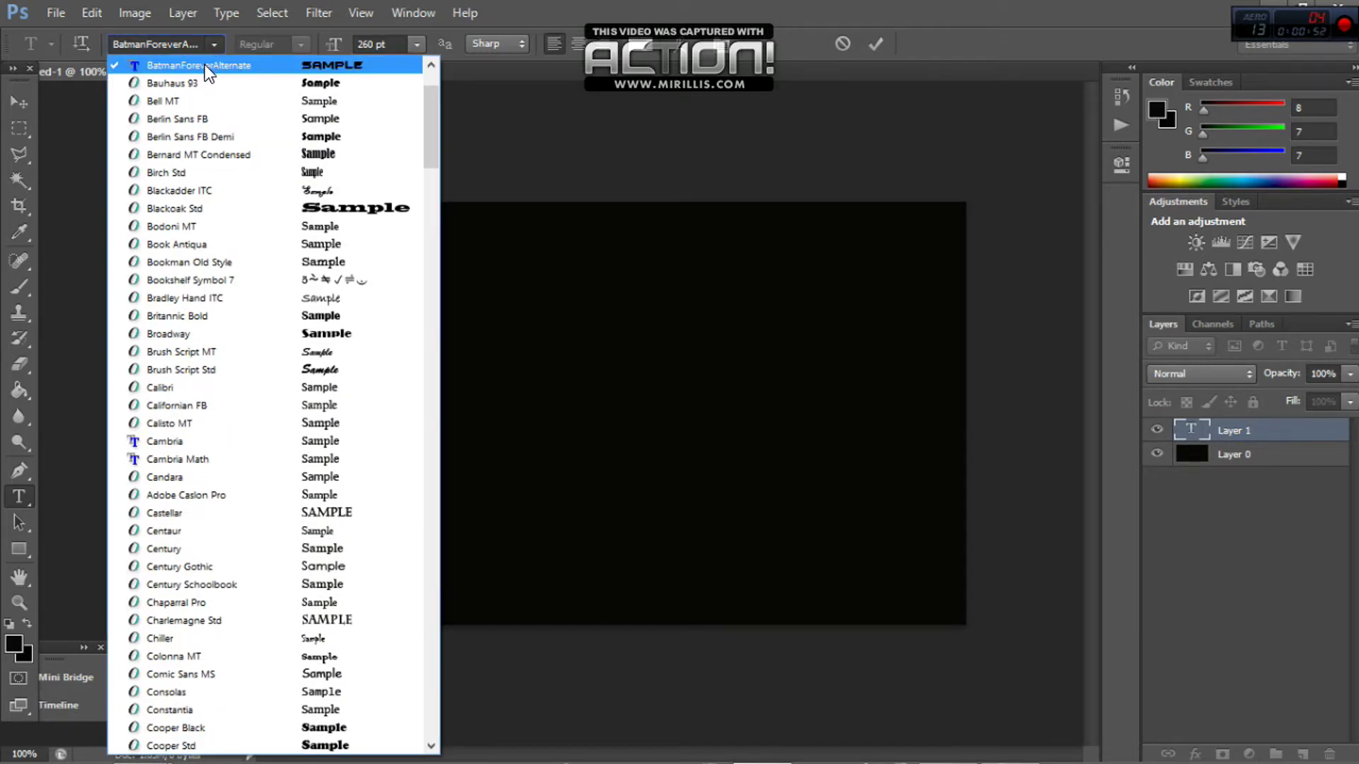
left_click(206, 65)
left_click_drag(198, 306, 134, 354)
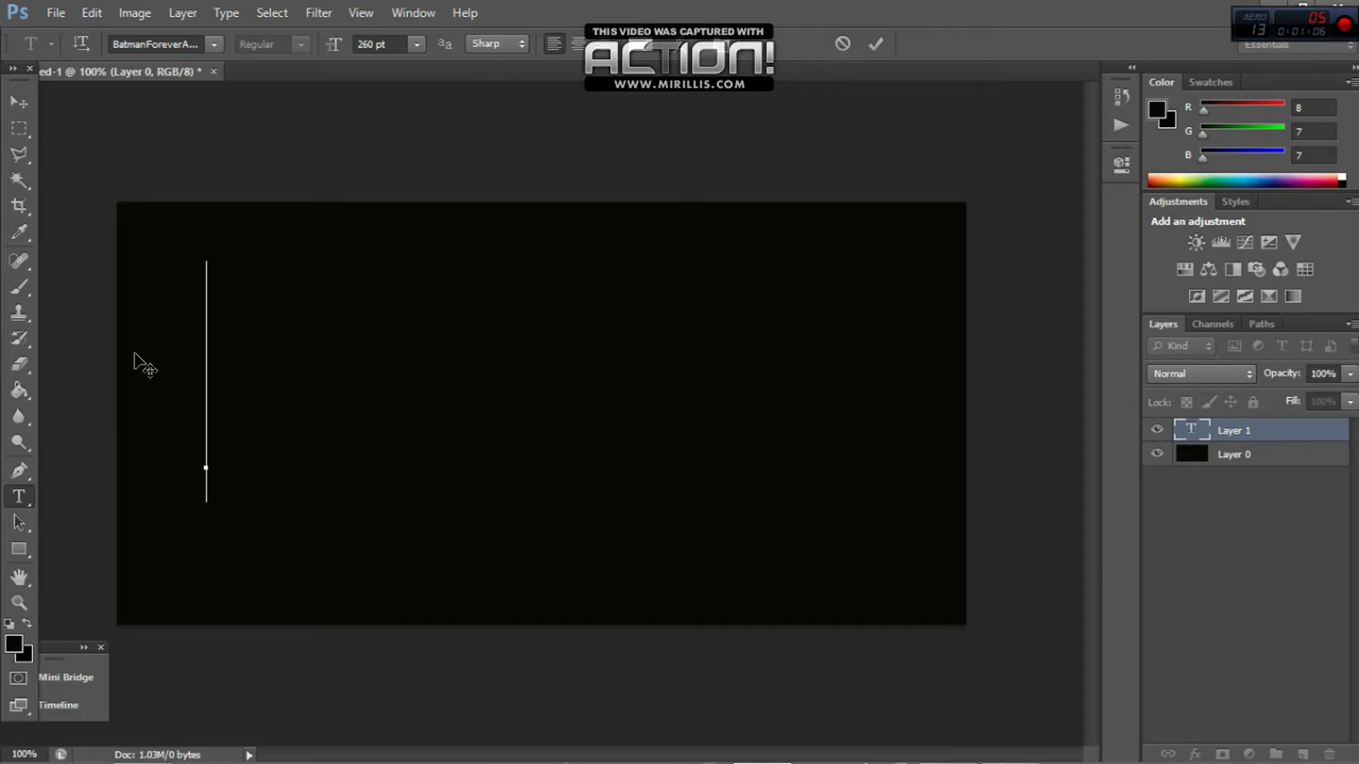
type("JINX")
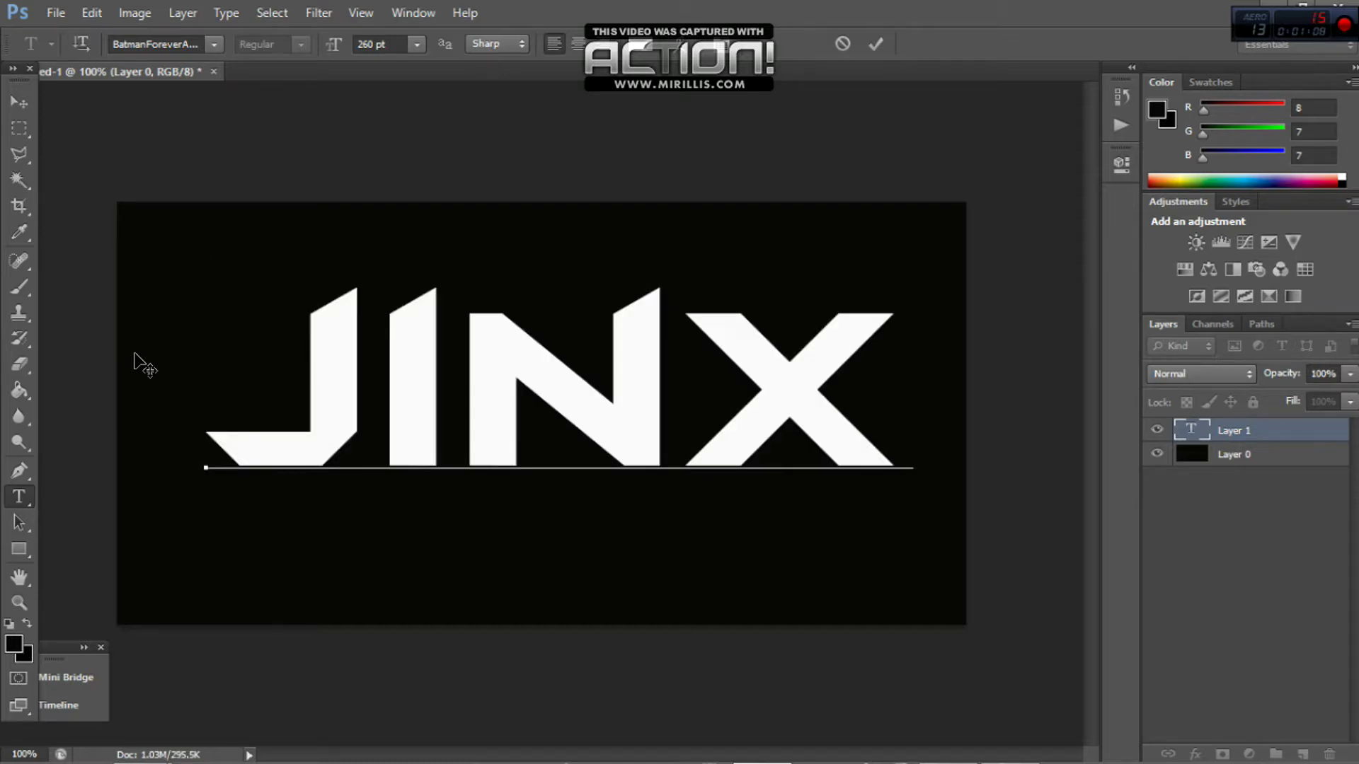
left_click_drag(166, 379, 158, 413)
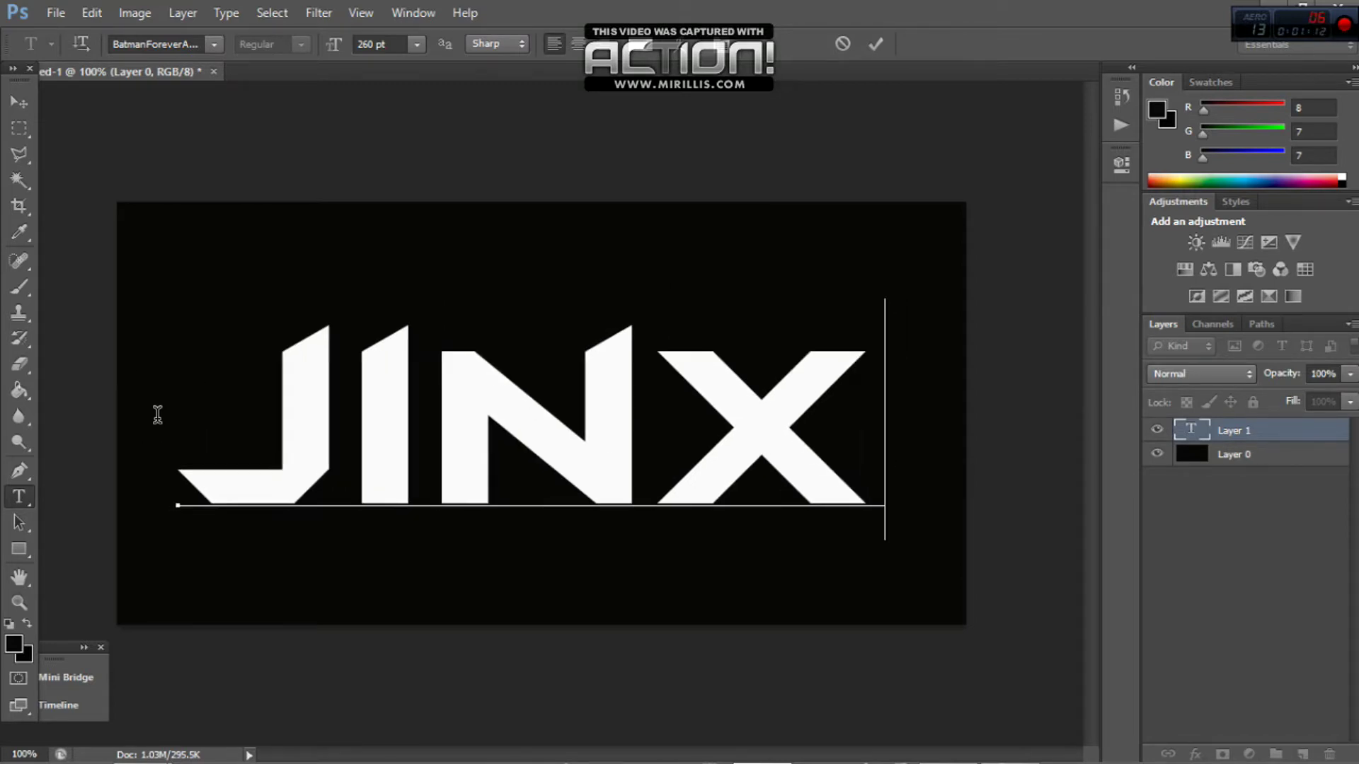
left_click(17, 104)
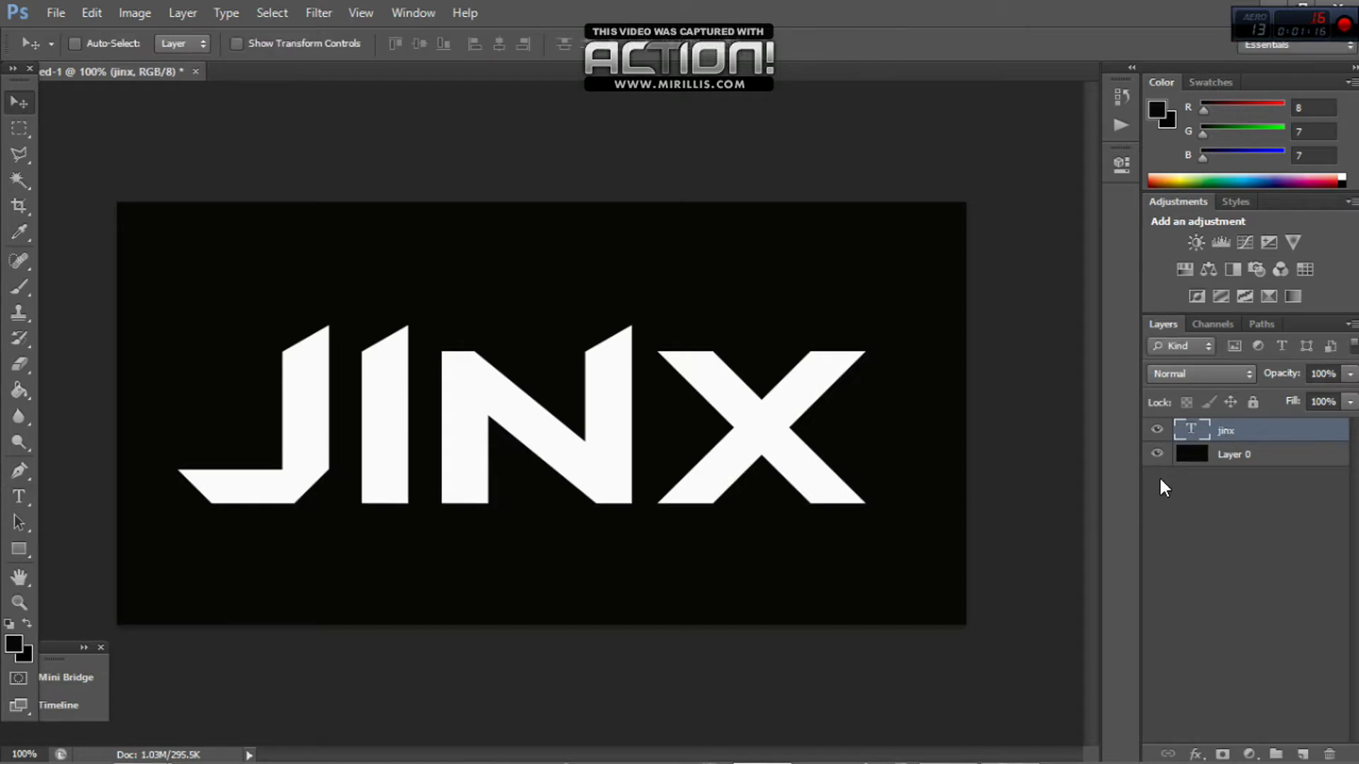
Step: Rasterize the jinx text layer
right_click(1187, 439)
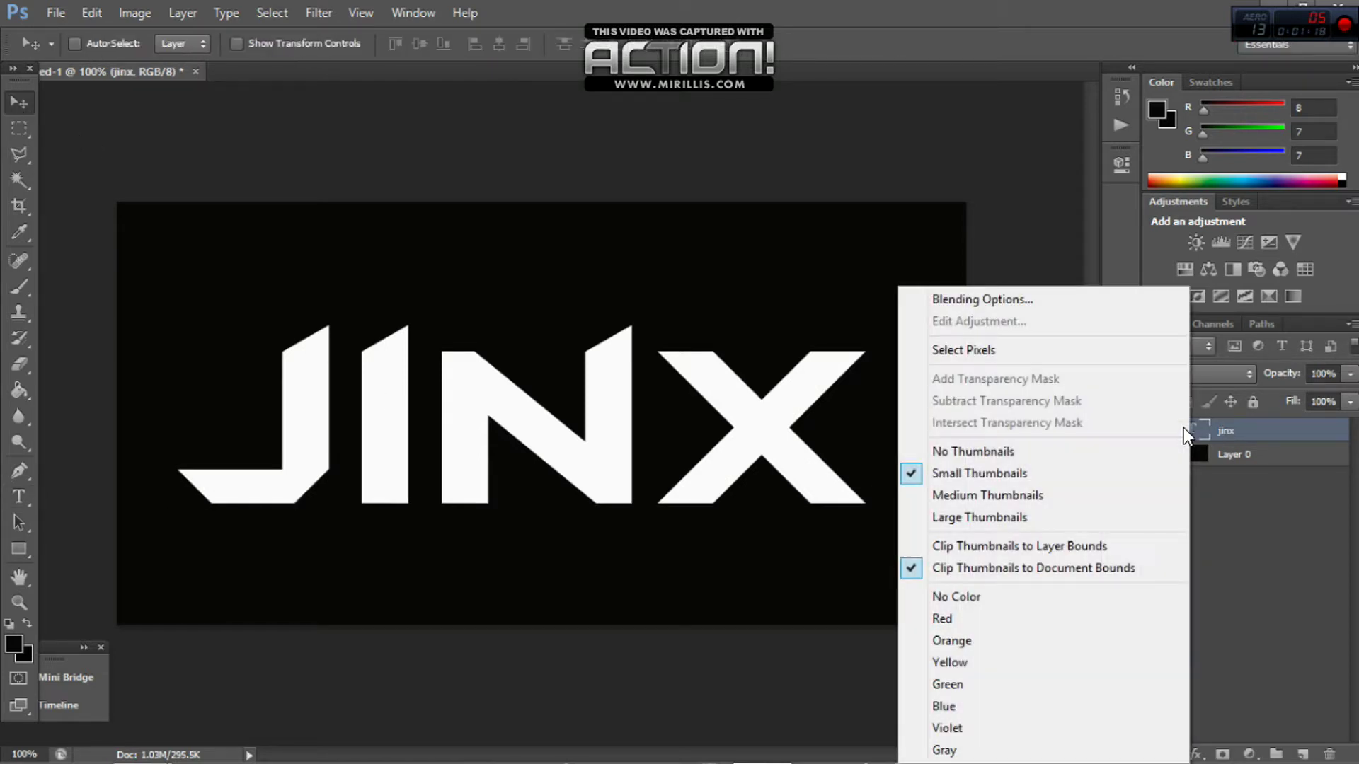
left_click(1232, 431)
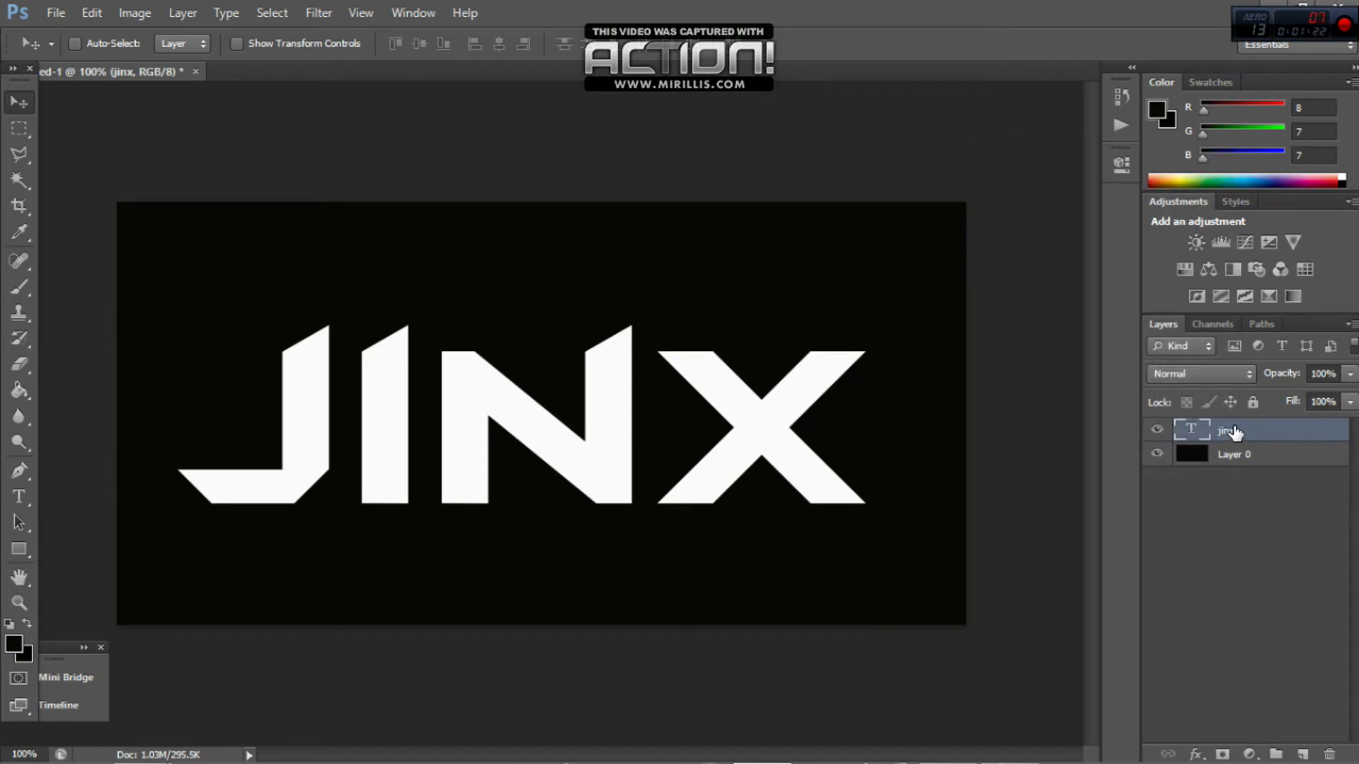
right_click(1233, 430)
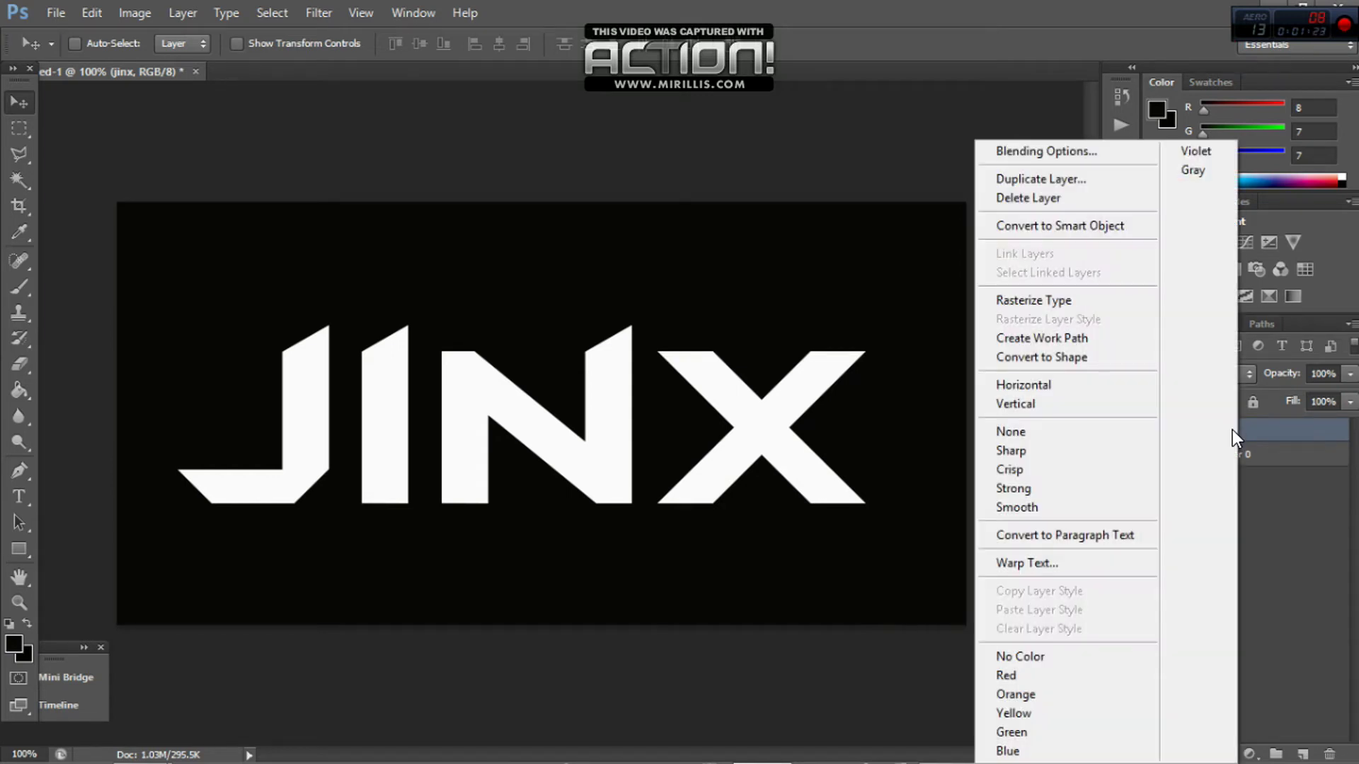
left_click(1098, 297)
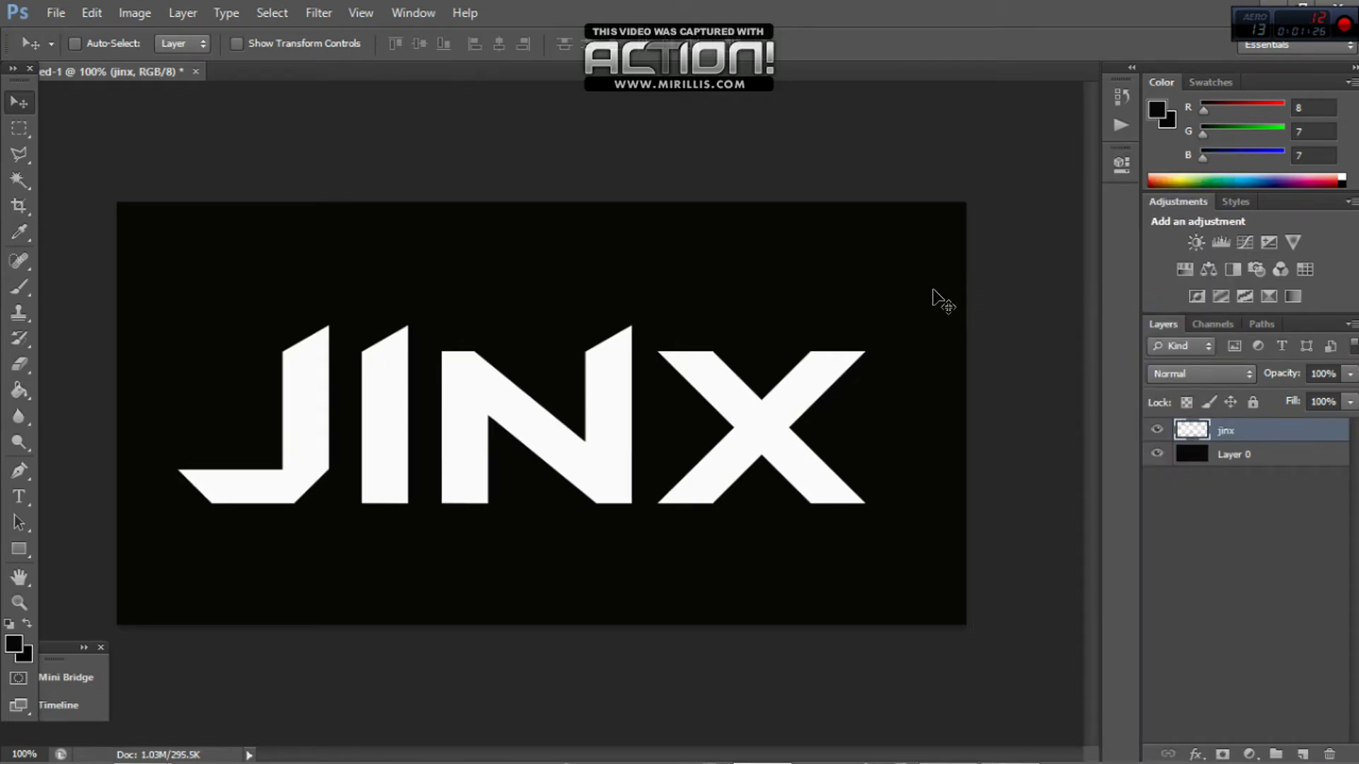
Step: Cut a triangular shard from the top of the J with the Polygonal Lasso and move it slightly up and left
left_click(15, 159)
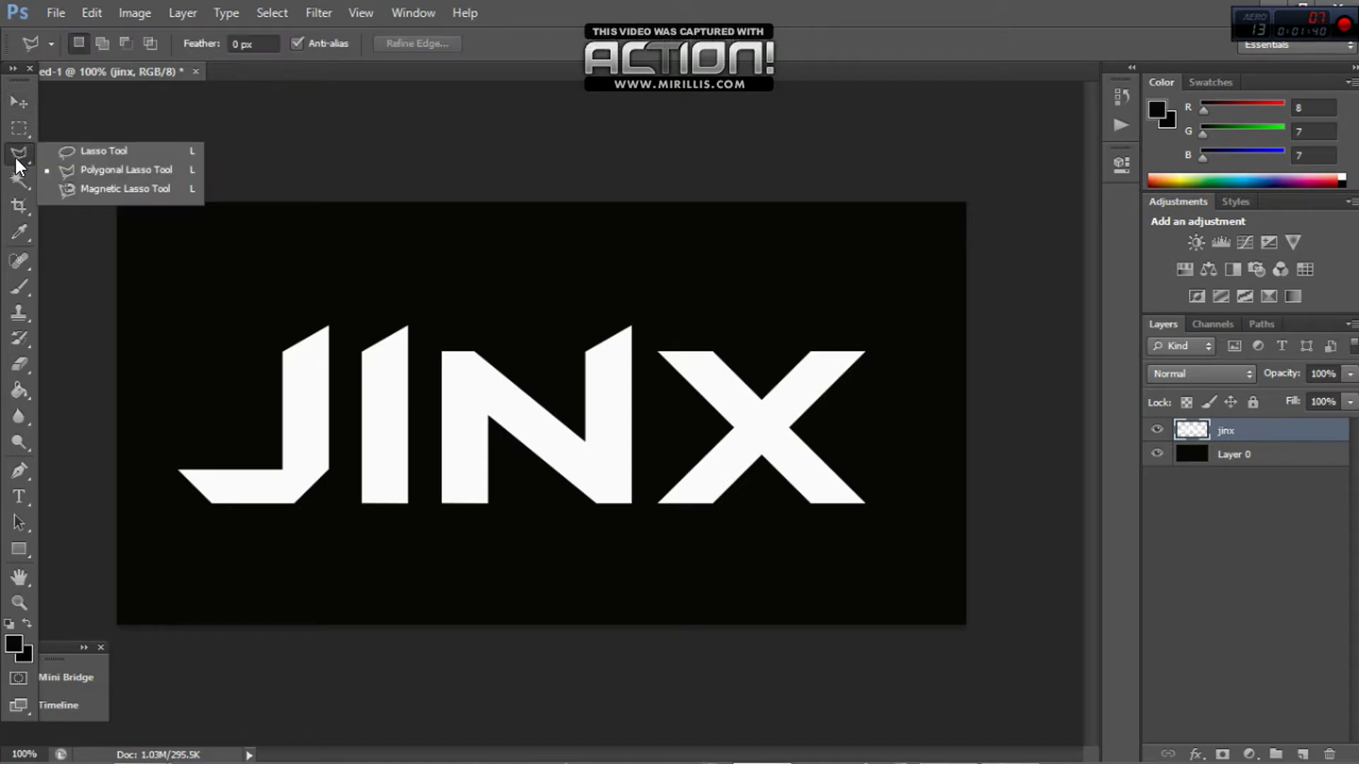
left_click(82, 171)
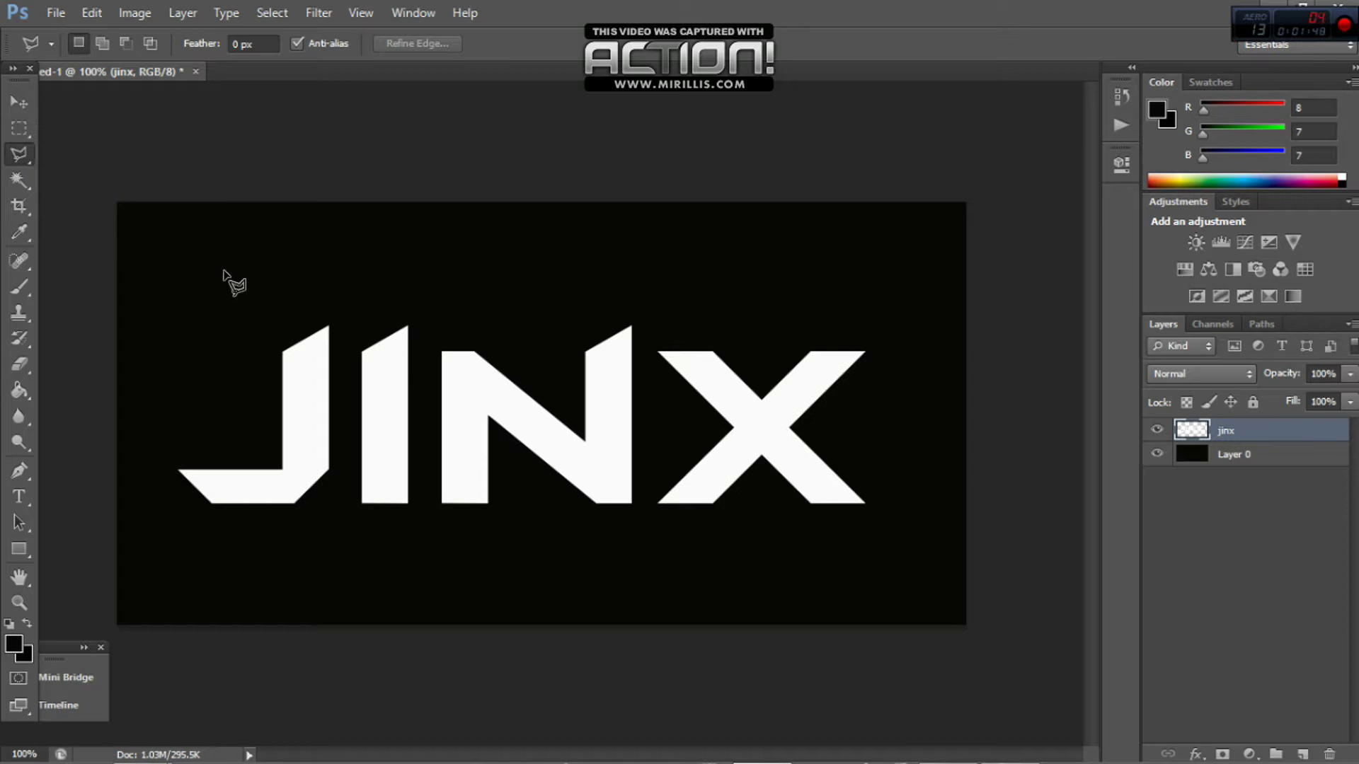
left_click(295, 326)
left_click(333, 354)
double_click(274, 339)
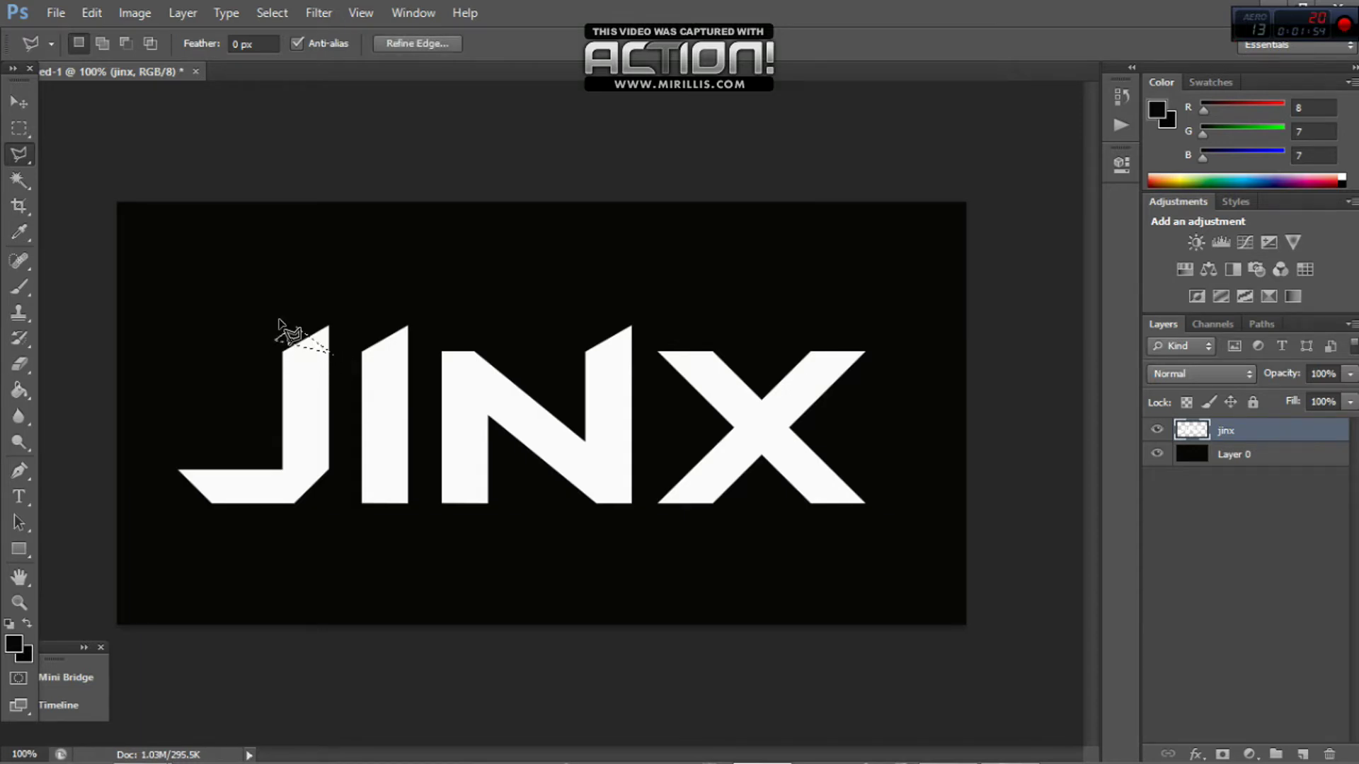
left_click(21, 104)
left_click_drag(294, 340, 286, 334)
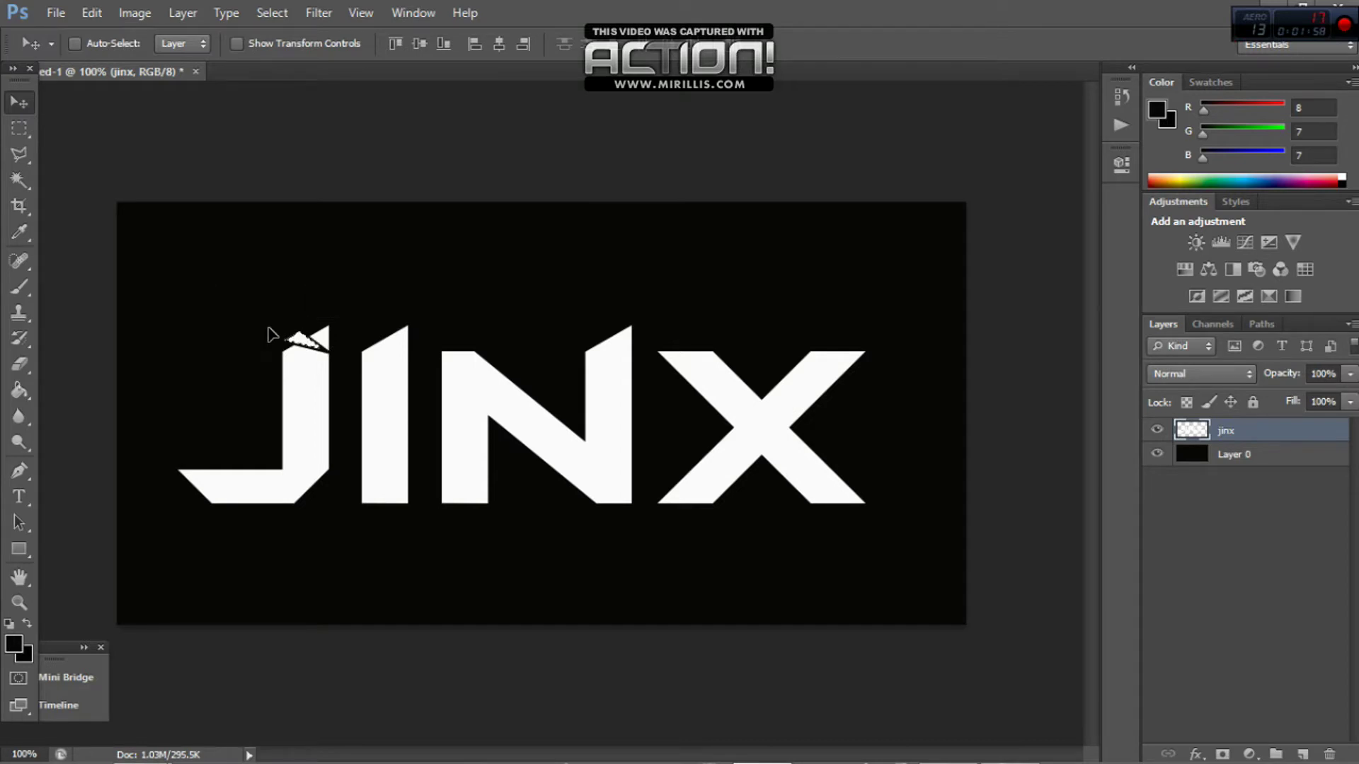
Step: Cut a triangular shard from the left edge of the J's stem and offset it slightly to the left
left_click(31, 155)
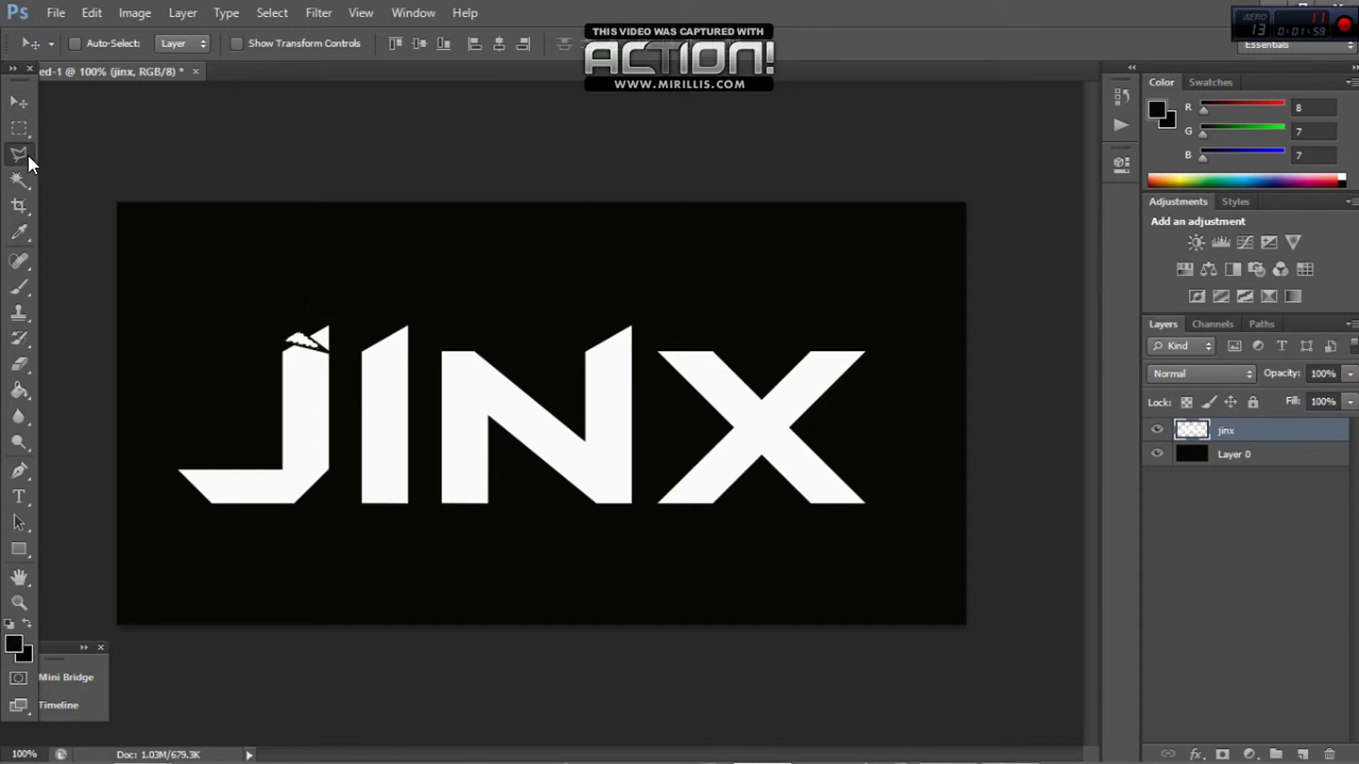
left_click(320, 394)
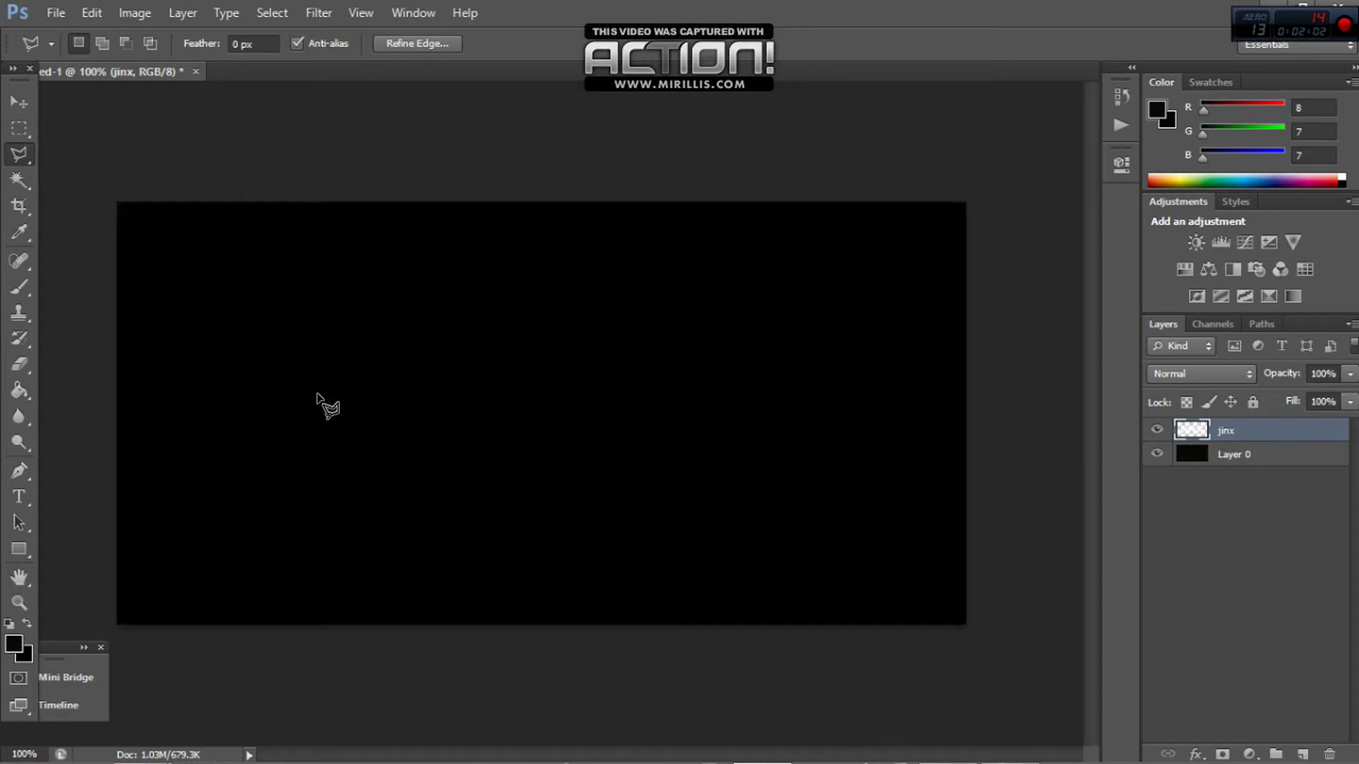
left_click(262, 409)
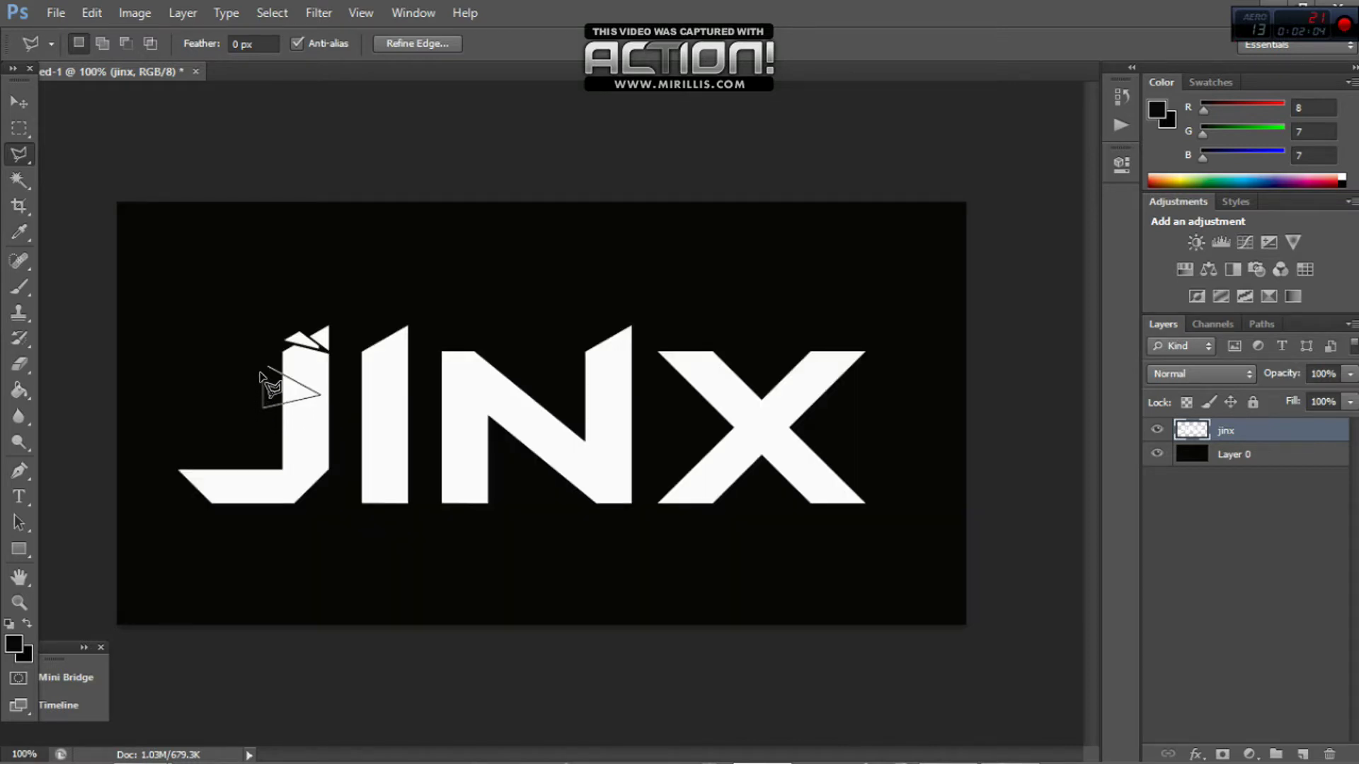
left_click(266, 368)
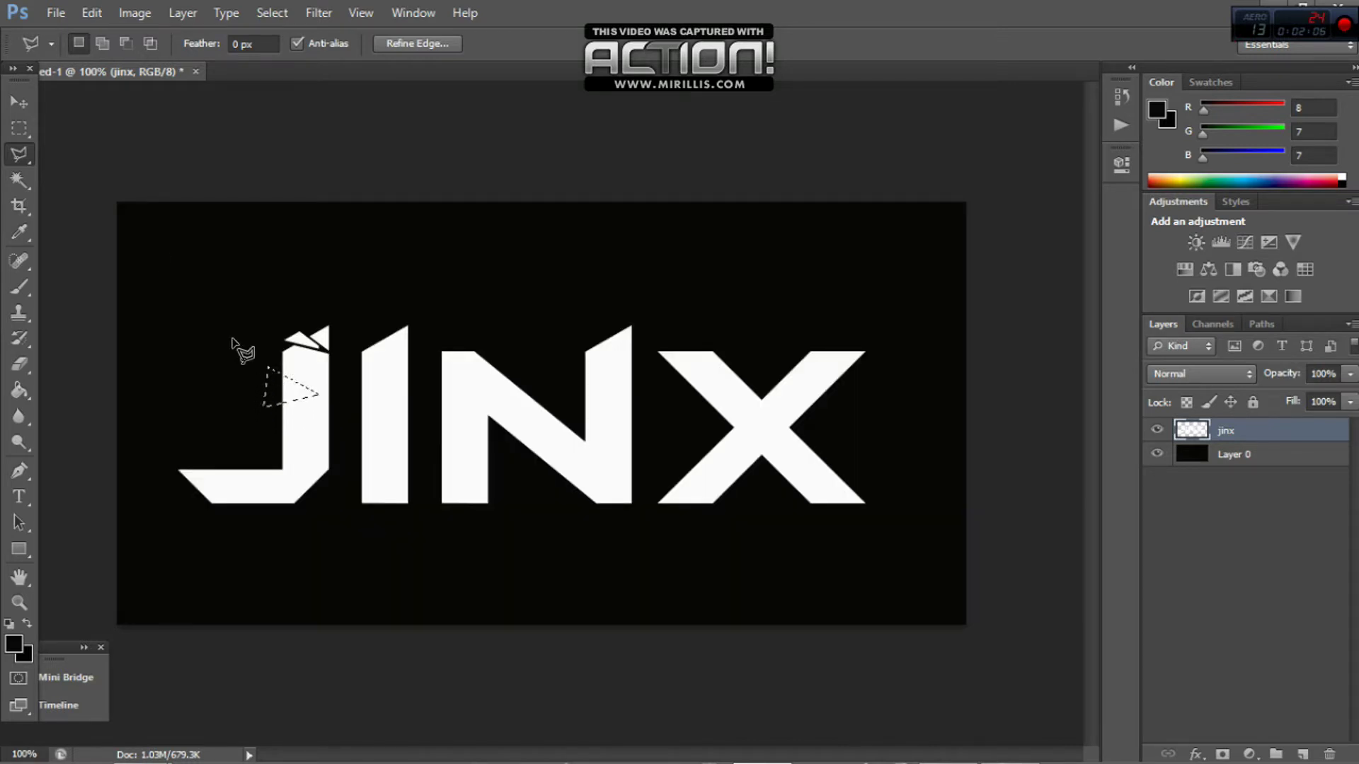
left_click(21, 102)
mouse_move(279, 382)
left_mouse_down()
mouse_move(288, 370)
mouse_move(268, 382)
left_mouse_up()
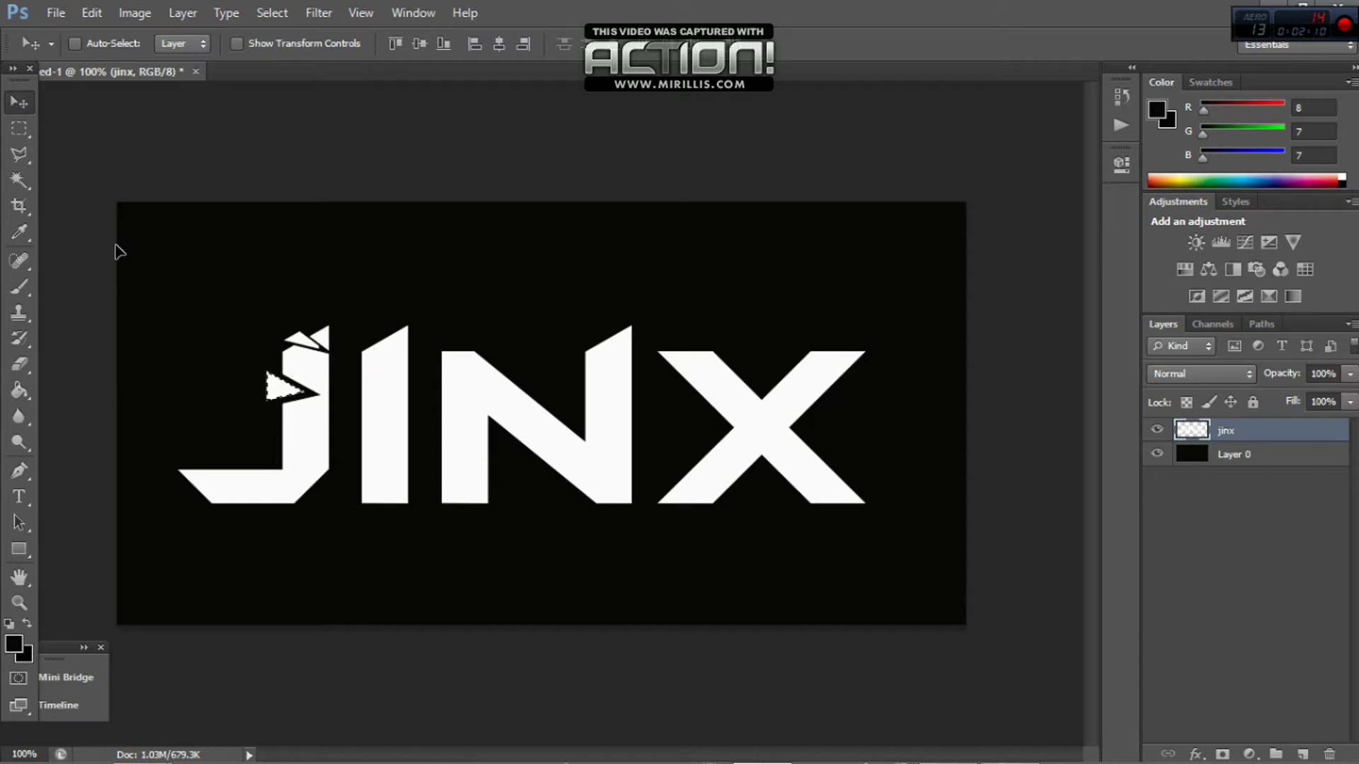
left_click_drag(282, 391, 285, 394)
Step: Cut a small shard from the upper edge of the J's foot and move it slightly up and left
left_click(19, 153)
left_click(255, 453)
left_click(260, 485)
left_click(255, 454)
key("v")
left_click_drag(242, 469, 233, 460)
Step: Cut off the left tip of the J's foot and move the piece slightly up and left
left_click(25, 151)
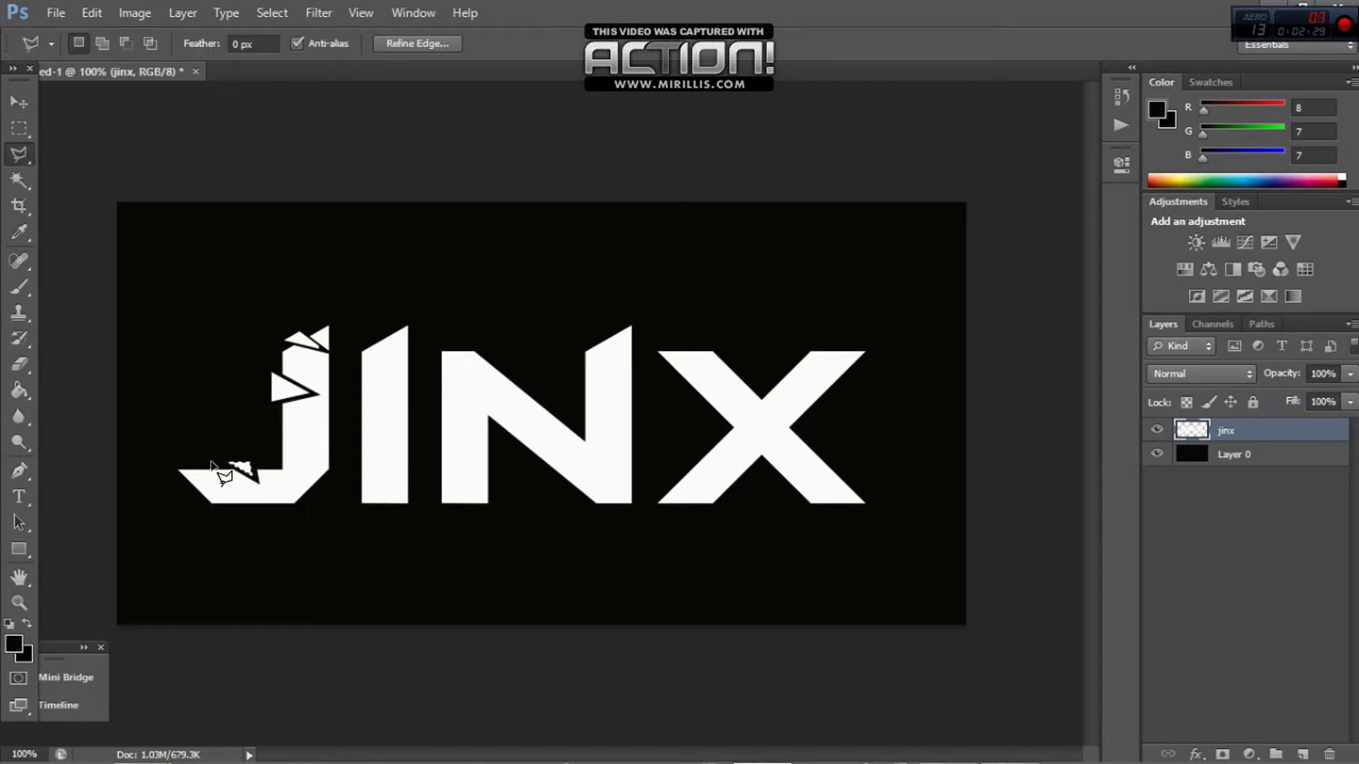
left_click(40, 153)
double_click(58, 204)
key("Return")
left_click(205, 449)
left_click(180, 527)
left_click(157, 451)
left_click(205, 449)
key("v")
left_click_drag(187, 488, 177, 481)
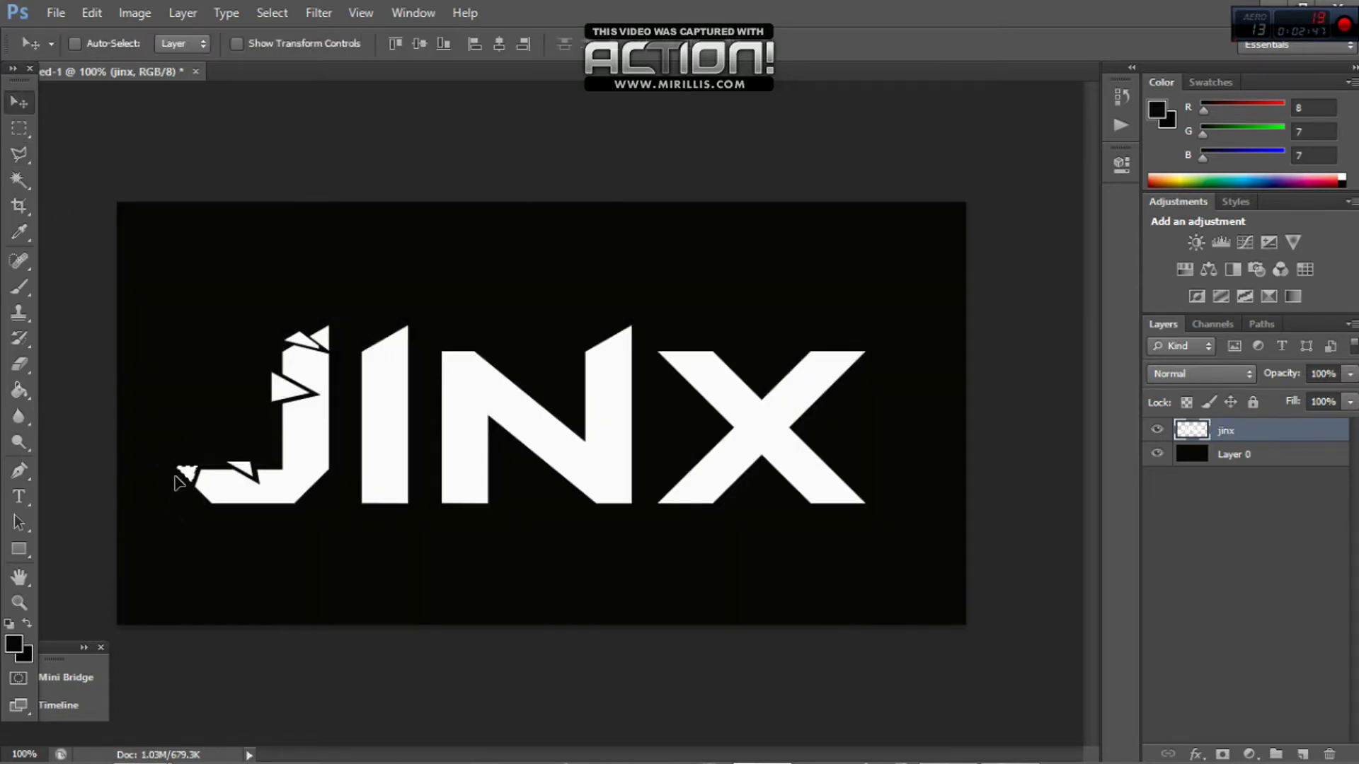
Step: Shift the lettering slightly left, and cut a tall triangular shard from the J's lower right corner, leaving a thin gap around it
key("l")
left_click(298, 507)
left_click(320, 431)
left_click(335, 532)
left_click(298, 507)
left_click(19, 103)
mouse_move(329, 418)
left_mouse_down()
mouse_move(329, 467)
mouse_move(304, 290)
left_mouse_up()
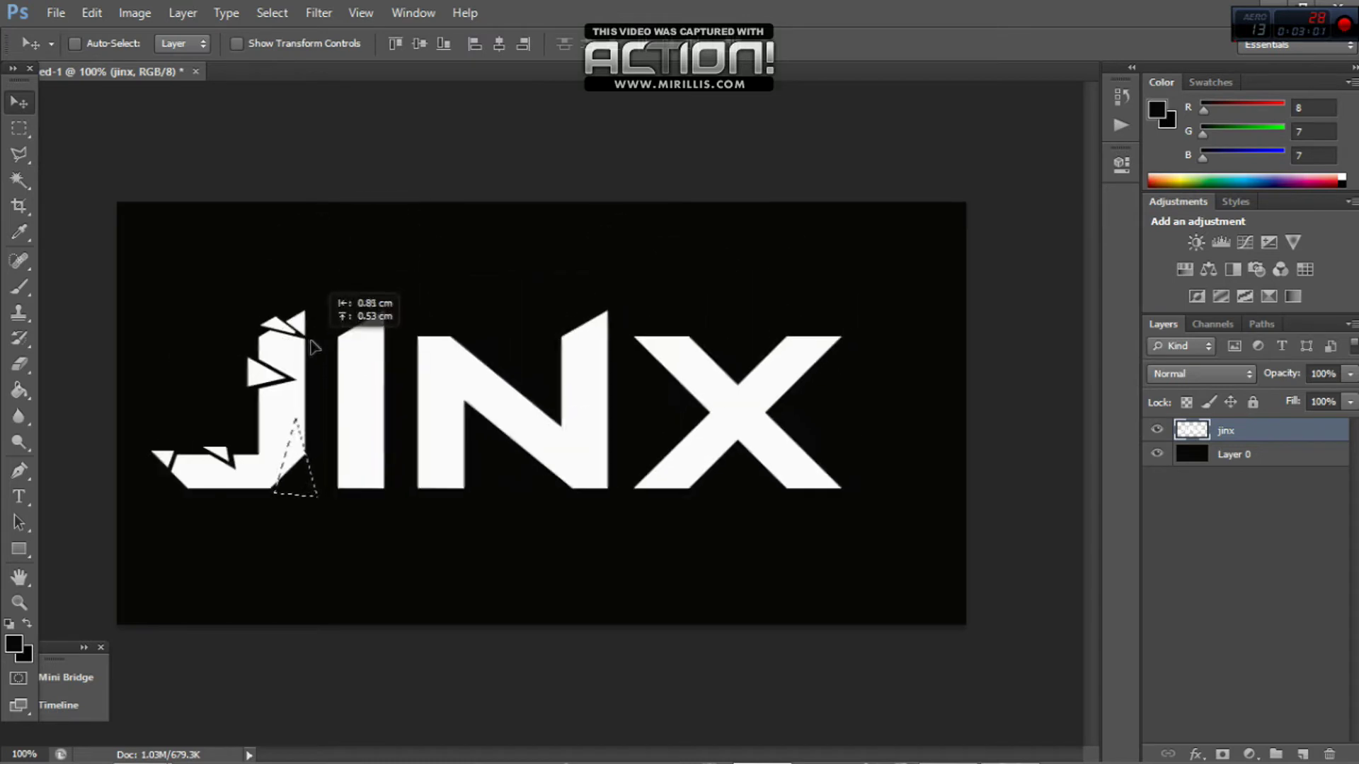
left_click_drag(305, 506, 297, 425)
key("ctrl+d")
Step: Cut the upper right corner off the letter I diagonally and offset the piece slightly from the stem
key("l")
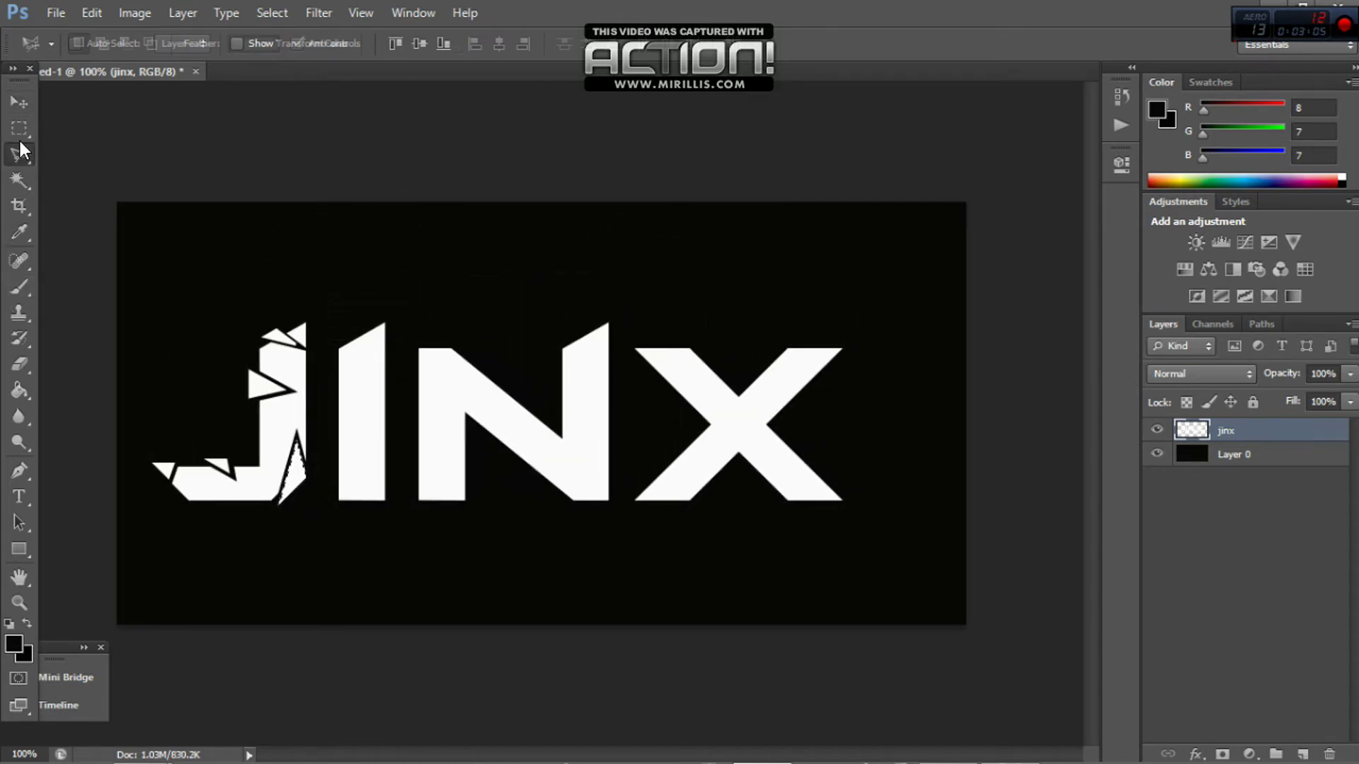
left_click(342, 324)
left_click(403, 388)
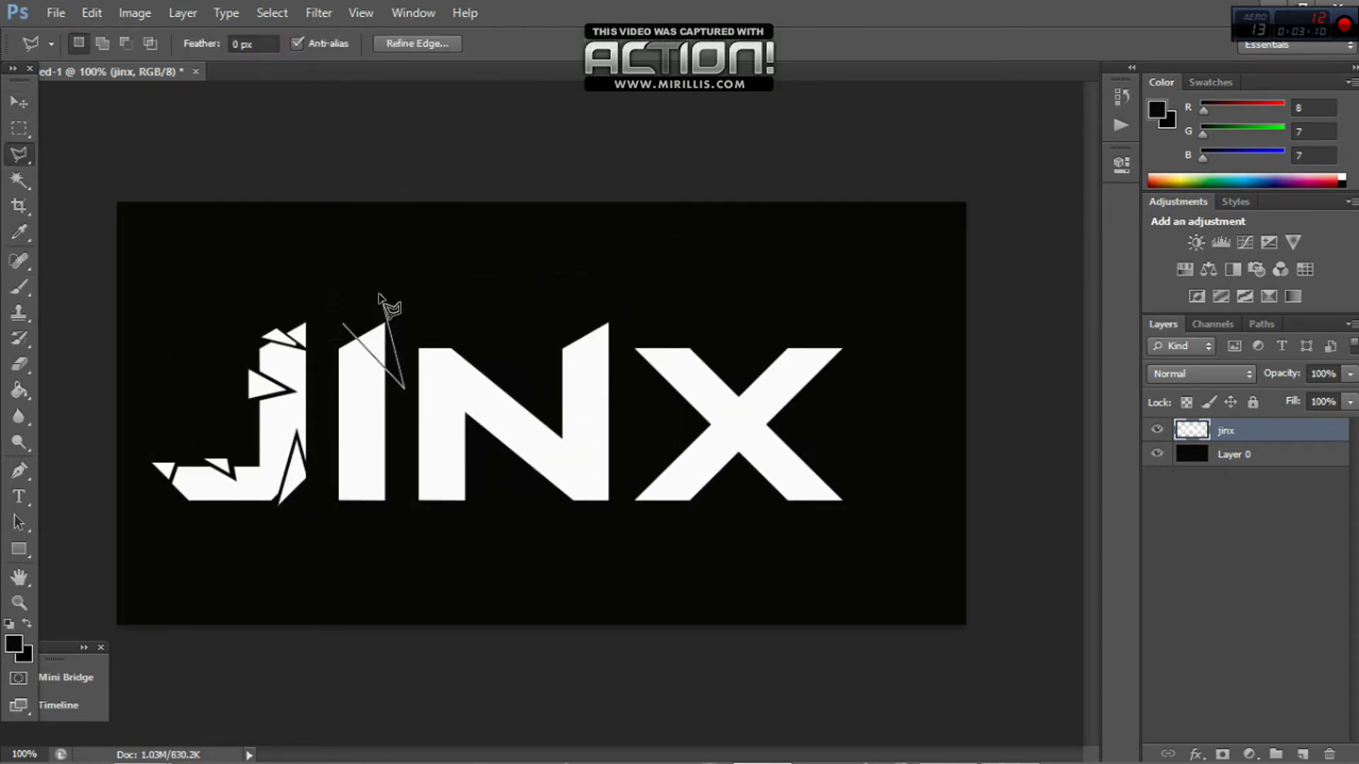
left_click(380, 296)
left_click(343, 324)
left_click(19, 102)
left_click_drag(368, 332, 362, 327)
Step: Cut a small shard from the middle of the I's left edge and offset it slightly to the left
left_click(19, 154)
left_click(334, 402)
left_click(19, 102)
mouse_move(358, 461)
left_mouse_down()
mouse_move(379, 385)
mouse_move(361, 461)
left_mouse_up()
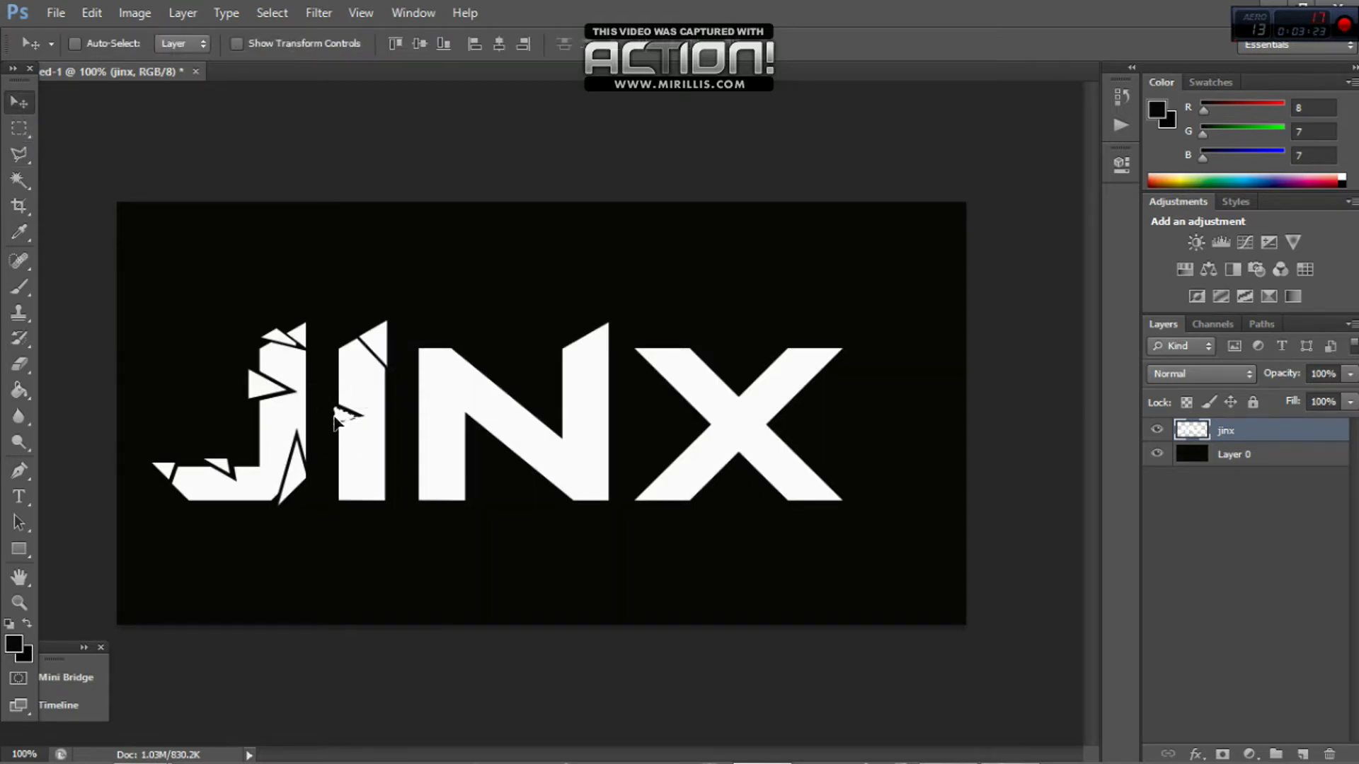
Step: Cut a triangular shard from the bottom of the I and move it slightly downward
left_click(11, 153)
left_click(356, 505)
left_click(374, 465)
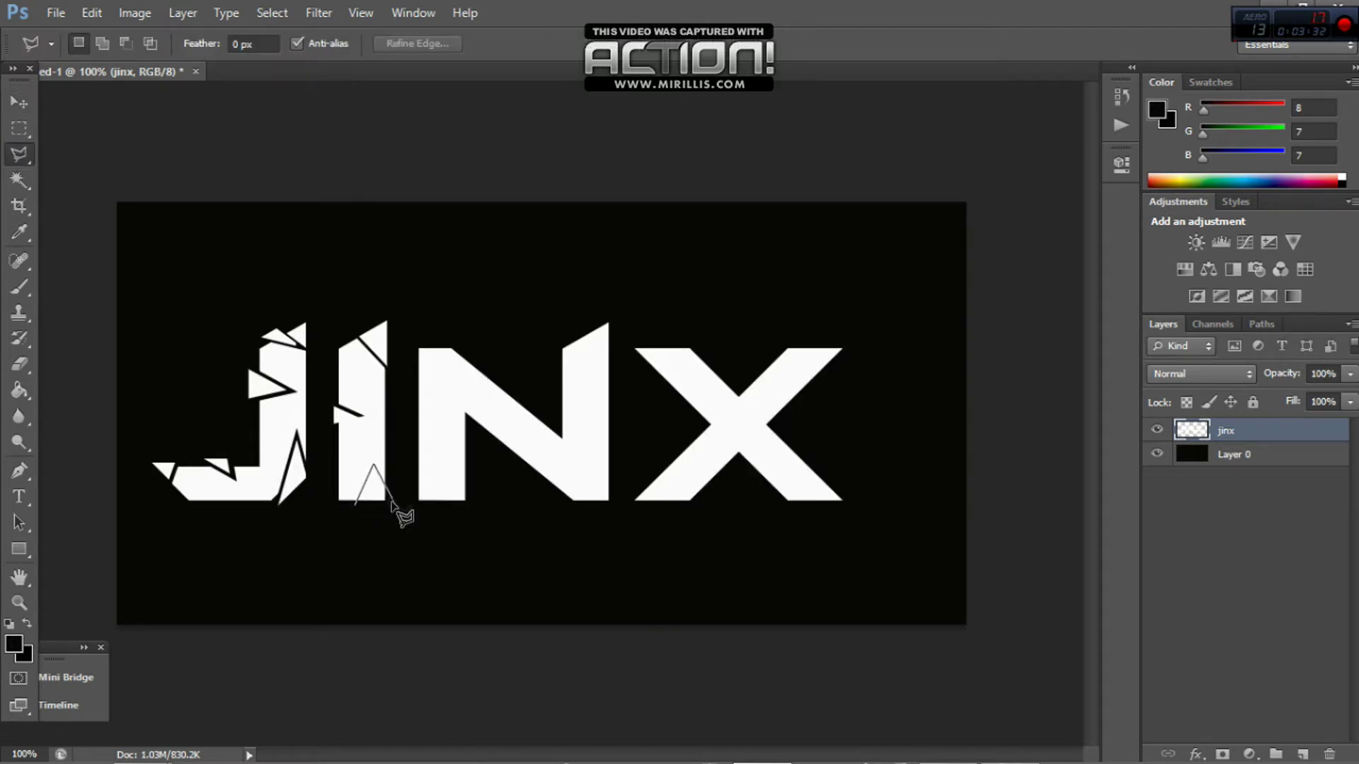
left_click(356, 504)
left_click(19, 103)
left_click_drag(374, 501, 376, 503)
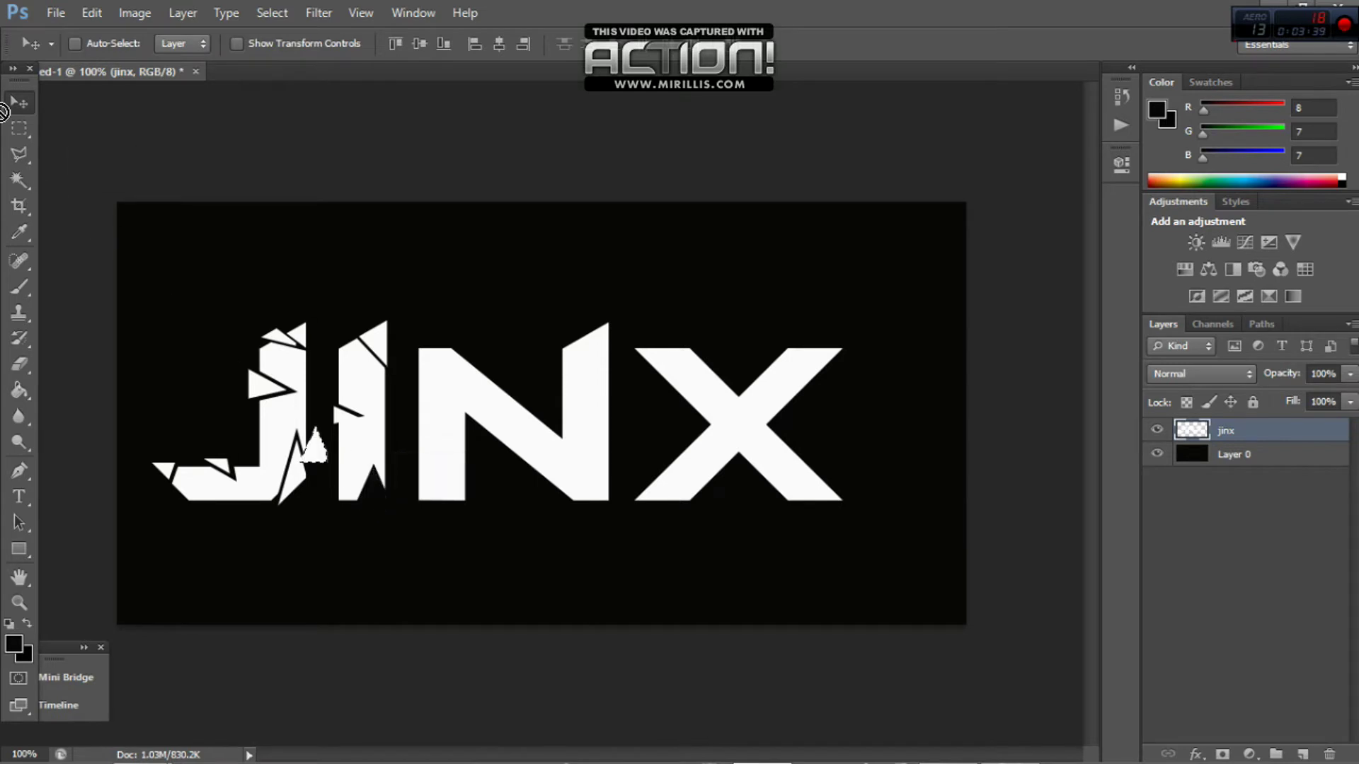
Step: Cut a narrow shard from the lower right edge of the I and offset it slightly to the right
left_click(14, 158)
left_click(352, 465)
double_click(384, 445)
left_click(19, 103)
left_click_drag(373, 456, 381, 458)
Step: Cut a small shard from the upper left edge of the I and offset it slightly to the left
left_click(20, 155)
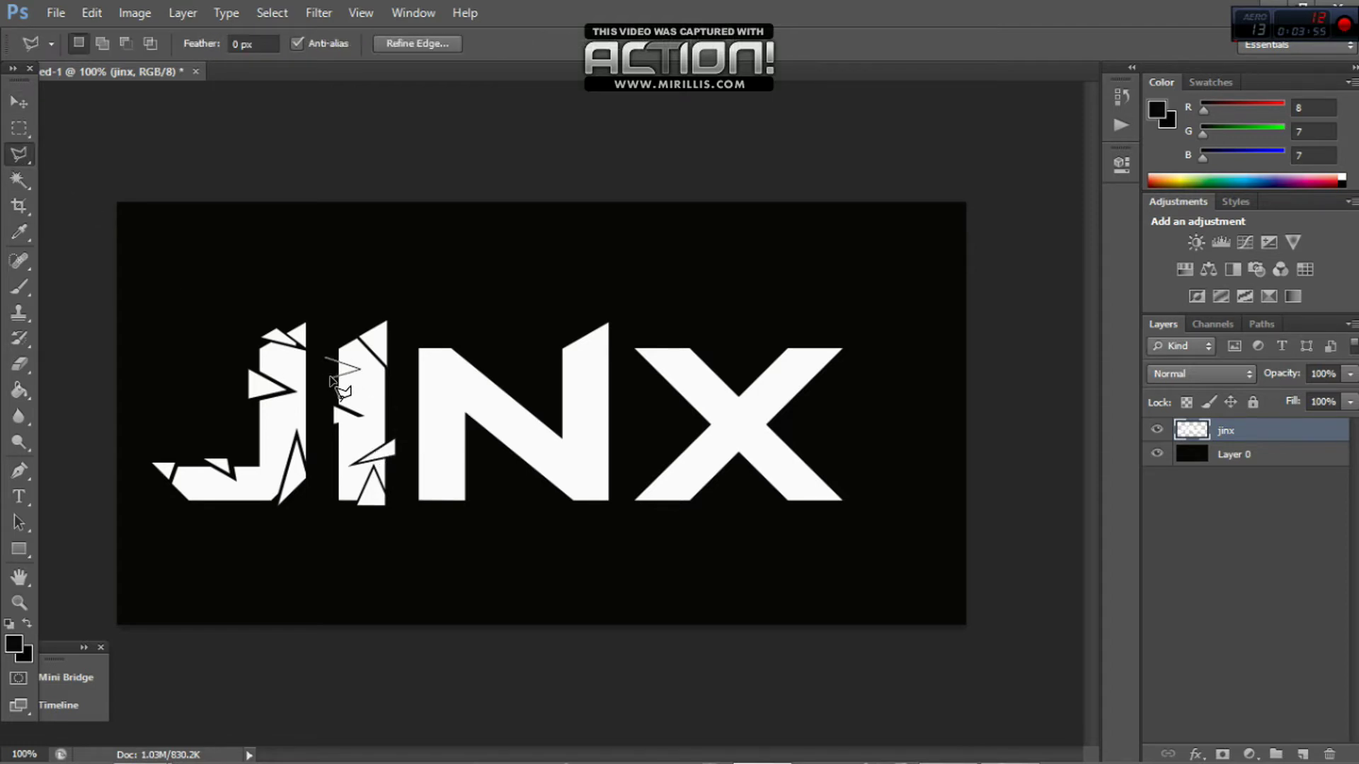
double_click(327, 364)
left_click(19, 103)
left_click_drag(338, 368, 347, 359)
Step: Cut a slanted band from the N's right stem and move it left so it sticks out of the letter
left_click(19, 155)
left_click(542, 352)
left_click(669, 429)
left_click(532, 401)
left_click(538, 351)
left_click(19, 103)
mouse_move(567, 386)
left_mouse_down()
mouse_move(570, 346)
mouse_move(561, 389)
mouse_move(528, 368)
mouse_move(552, 351)
left_mouse_up()
Step: Cut a triangular shard from the bottom of the N's left leg and offset it slightly from the letter
left_click(19, 154)
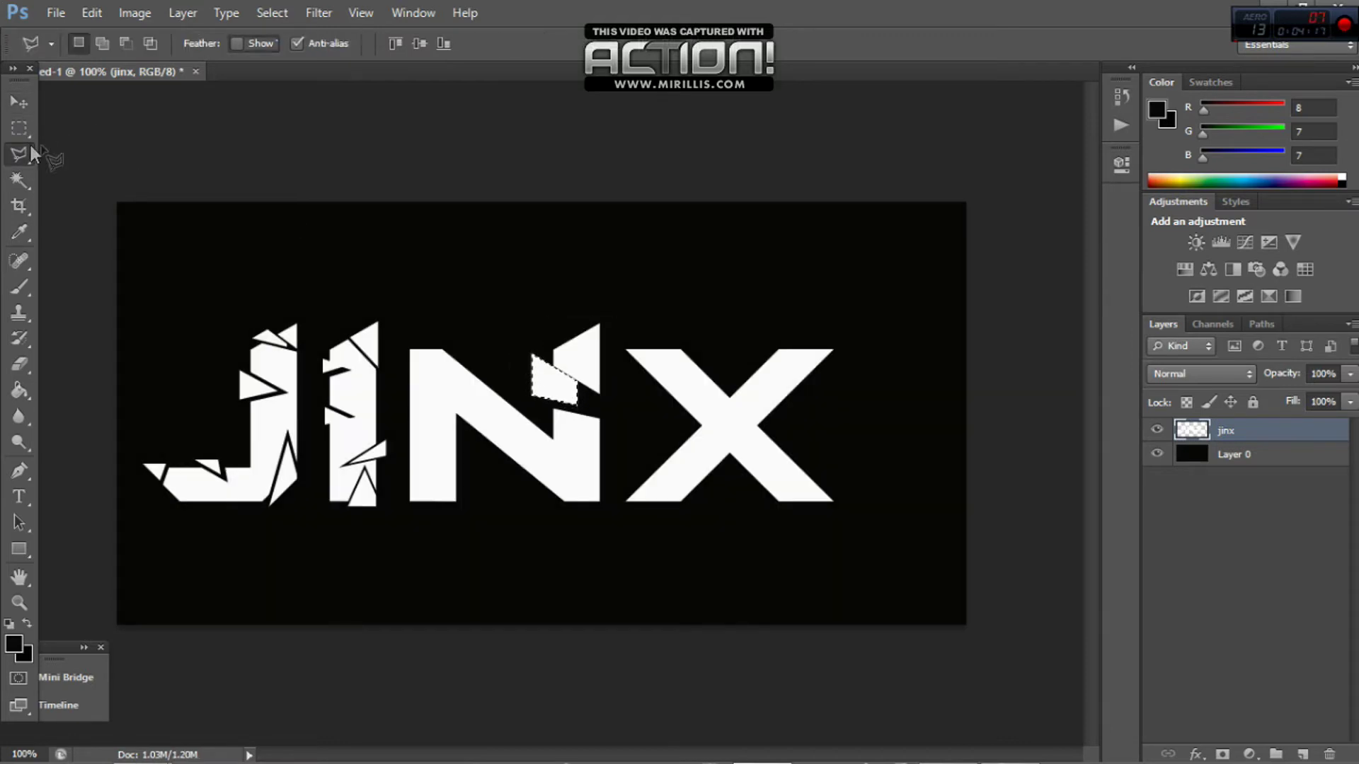
left_click(434, 507)
left_click(433, 436)
left_click(469, 499)
left_click(435, 510)
key("v")
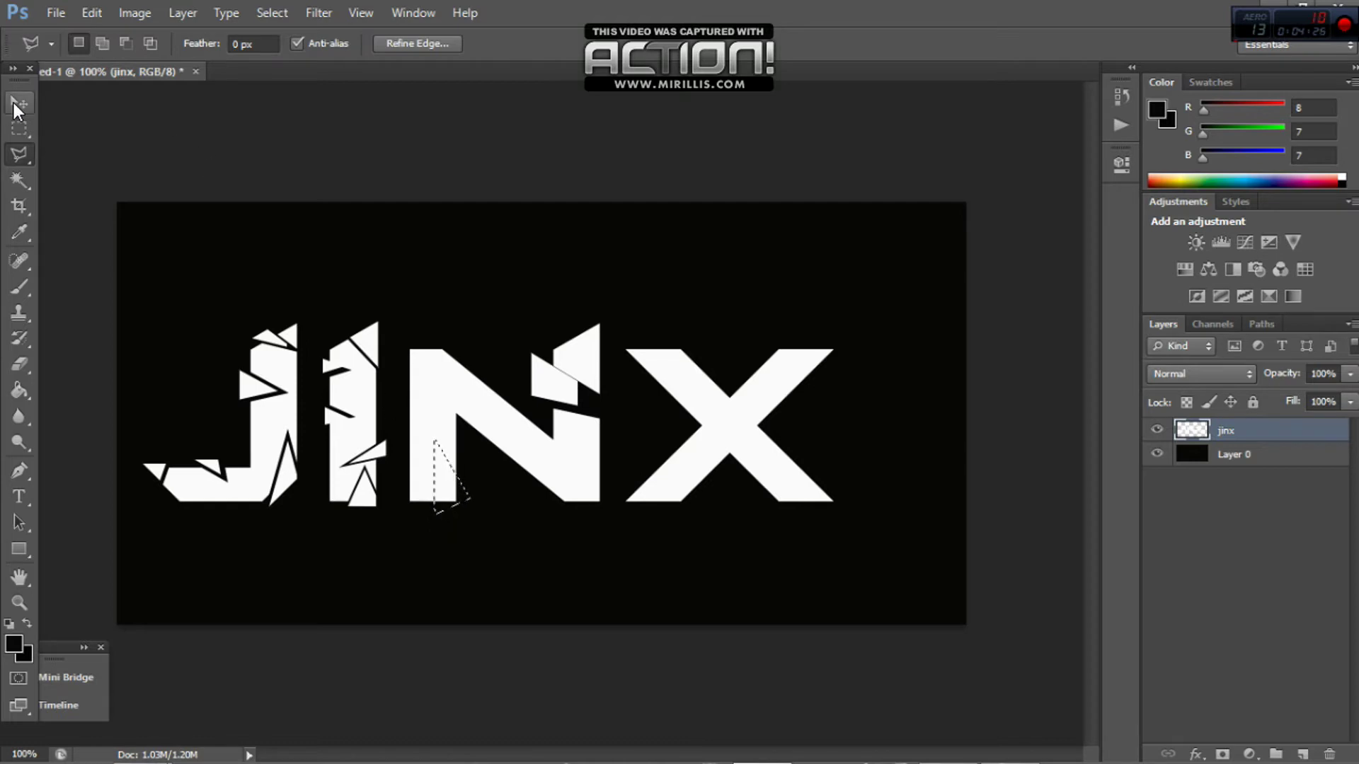
left_click_drag(456, 503, 451, 497)
left_click(19, 155)
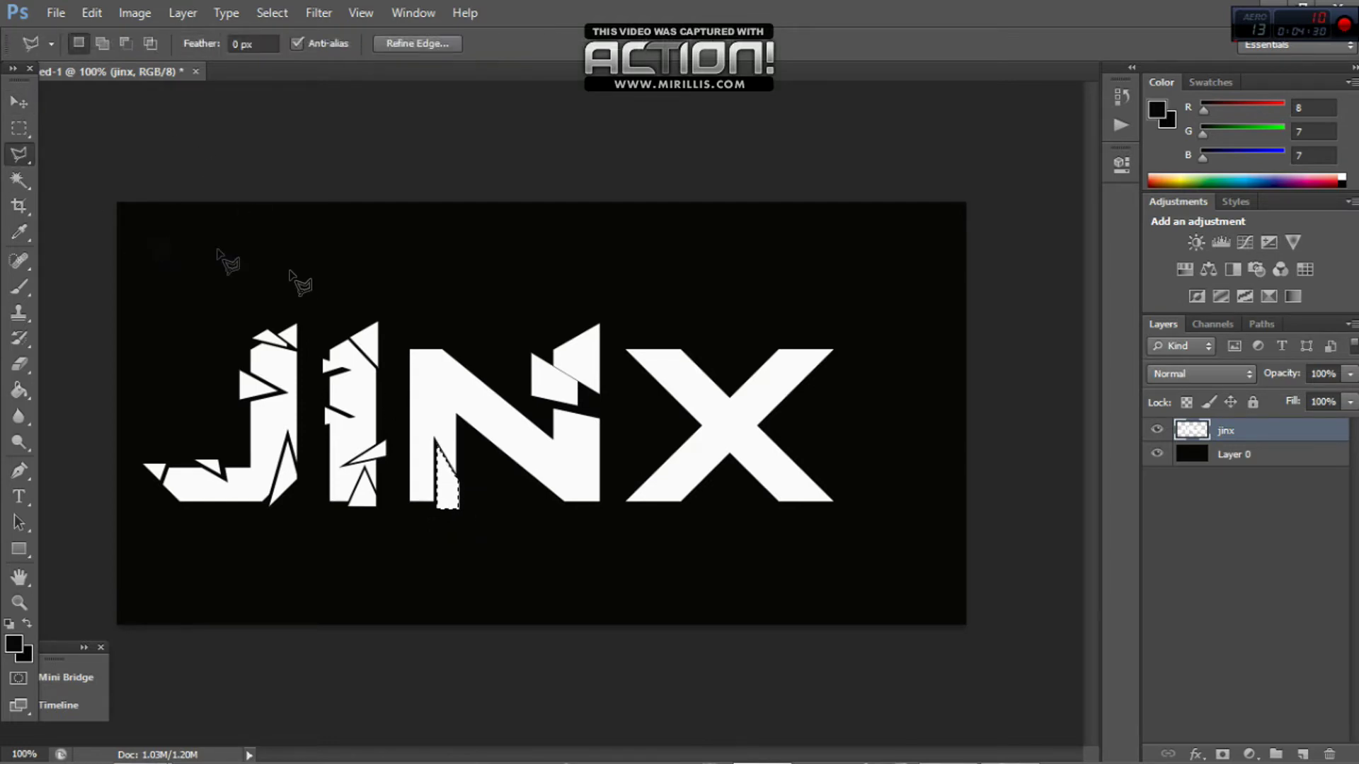
Step: Cut a triangular shard from the top of the N's left leg and offset it slightly from the letter
left_click(427, 335)
left_click(445, 377)
left_click(455, 336)
left_click(427, 335)
key("v")
left_click_drag(438, 347, 444, 355)
Step: Cut a narrow shard from the bottom of the N's right stem and offset it slightly downward
left_click(19, 154)
left_click(580, 511)
left_click(601, 504)
left_click(581, 511)
key("v")
left_click_drag(592, 504, 594, 511)
Step: Cut a small triangular shard from the lower edge of the N's diagonal and offset it slightly
left_click(19, 155)
left_click(474, 443)
left_click(493, 412)
left_click(494, 453)
left_click(474, 443)
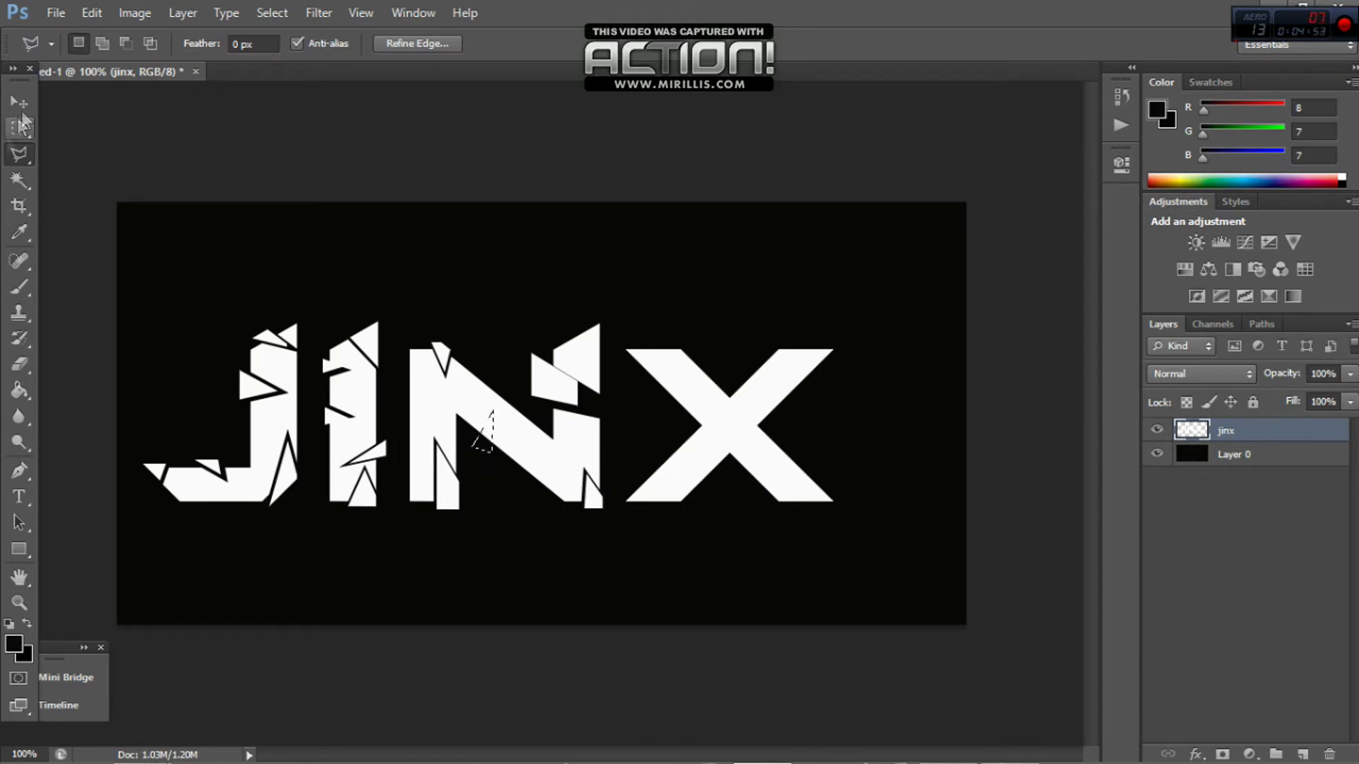
key("v")
left_click_drag(496, 431, 501, 434)
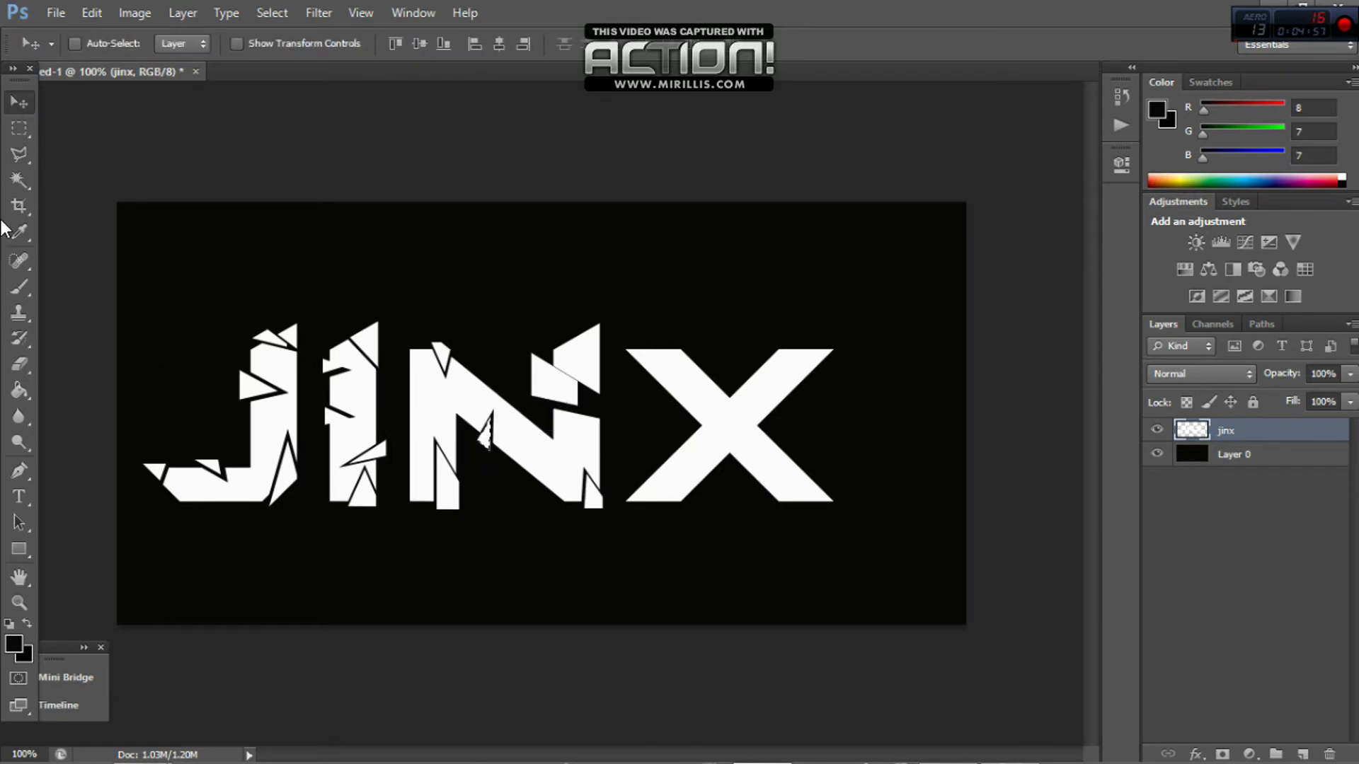
Step: Cut a thin shard from the upper left edge of the N and offset it slightly to the left
left_click(20, 155)
left_click(409, 365)
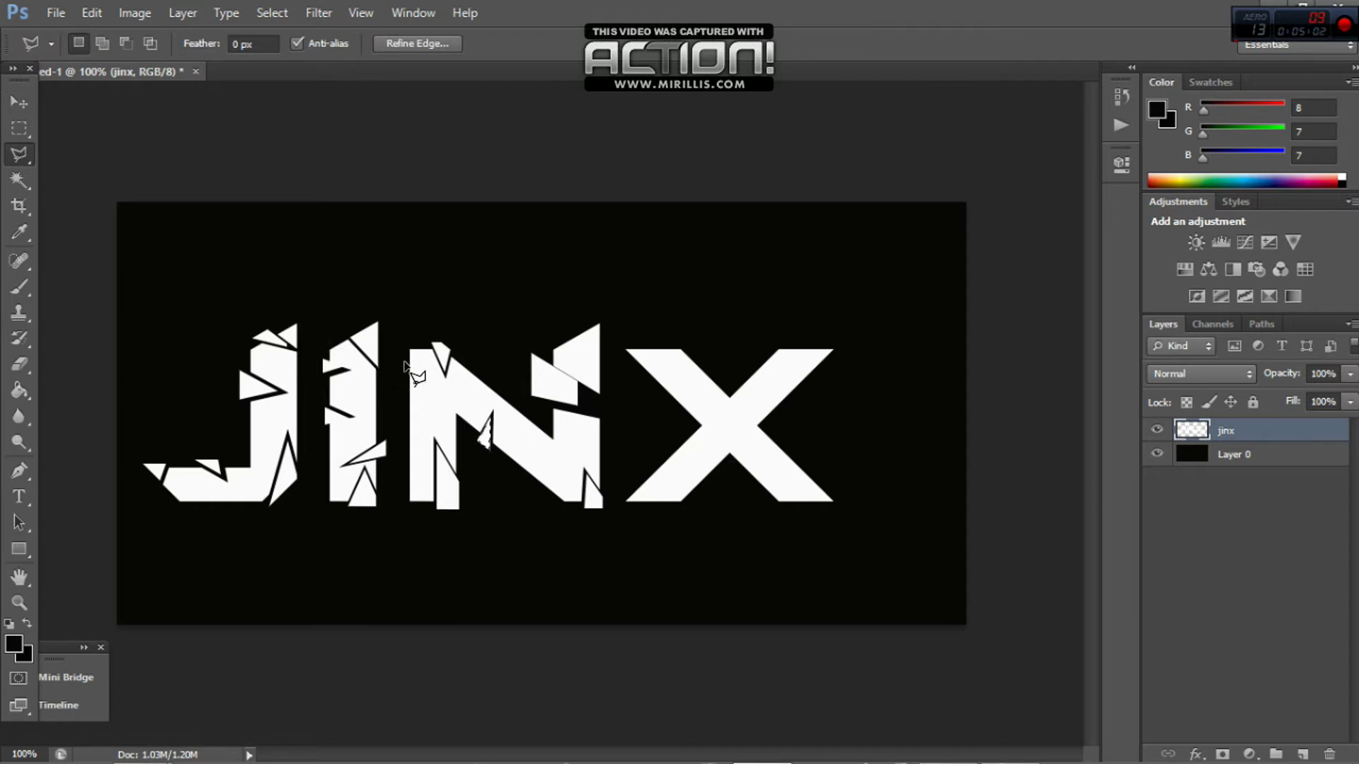
left_click(436, 397)
left_click(408, 364)
key("v")
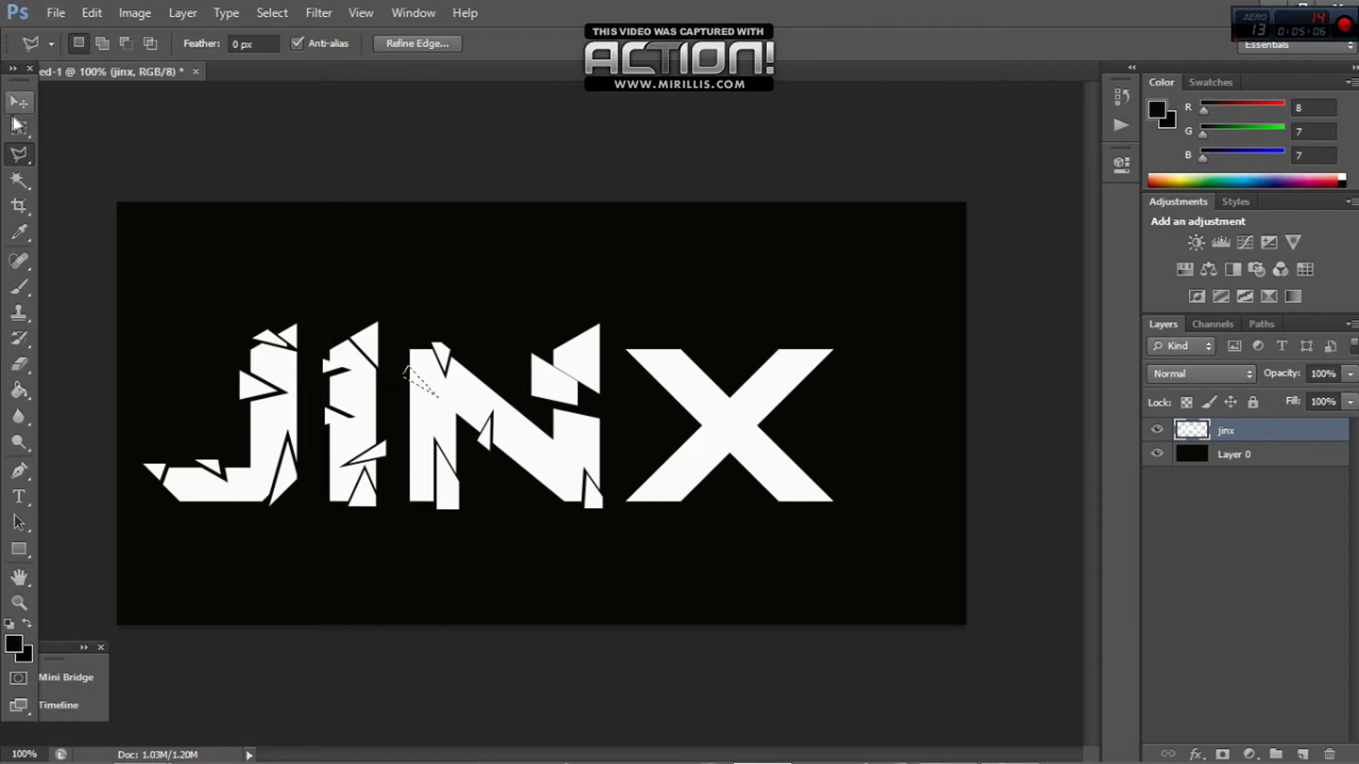
left_click_drag(410, 373, 402, 368)
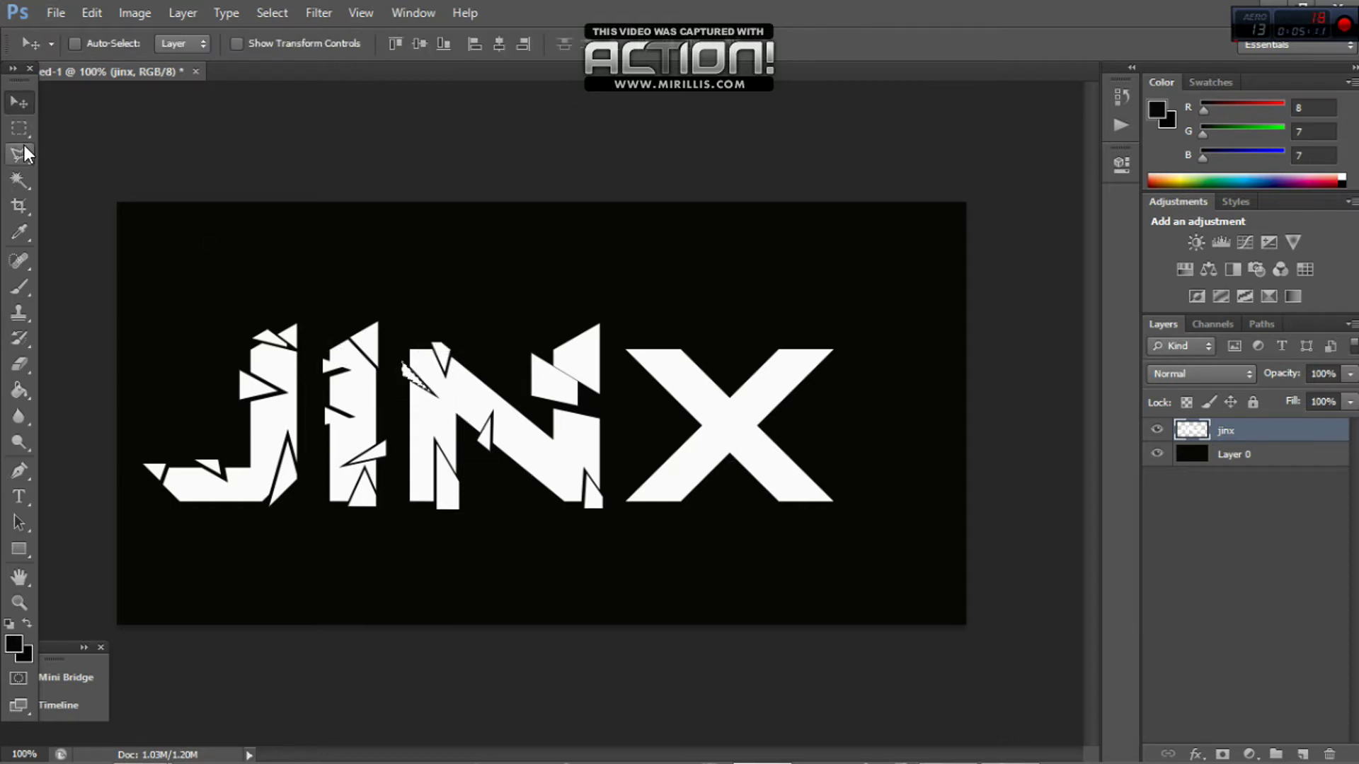
Step: Cut a wedge from the X's upper left arm near the centre and offset it up and to the right
key("l")
left_click(668, 418)
left_click(733, 368)
left_click(716, 448)
left_click(668, 418)
left_click(17, 104)
left_click_drag(701, 418, 711, 403)
Step: Cut a slanted band from the X's upper right arm and move it about 0.53 cm left and 0.25 cm up
left_click(19, 154)
left_click(770, 363)
left_click(828, 410)
left_click(775, 368)
key("v")
left_click_drag(763, 373, 752, 368)
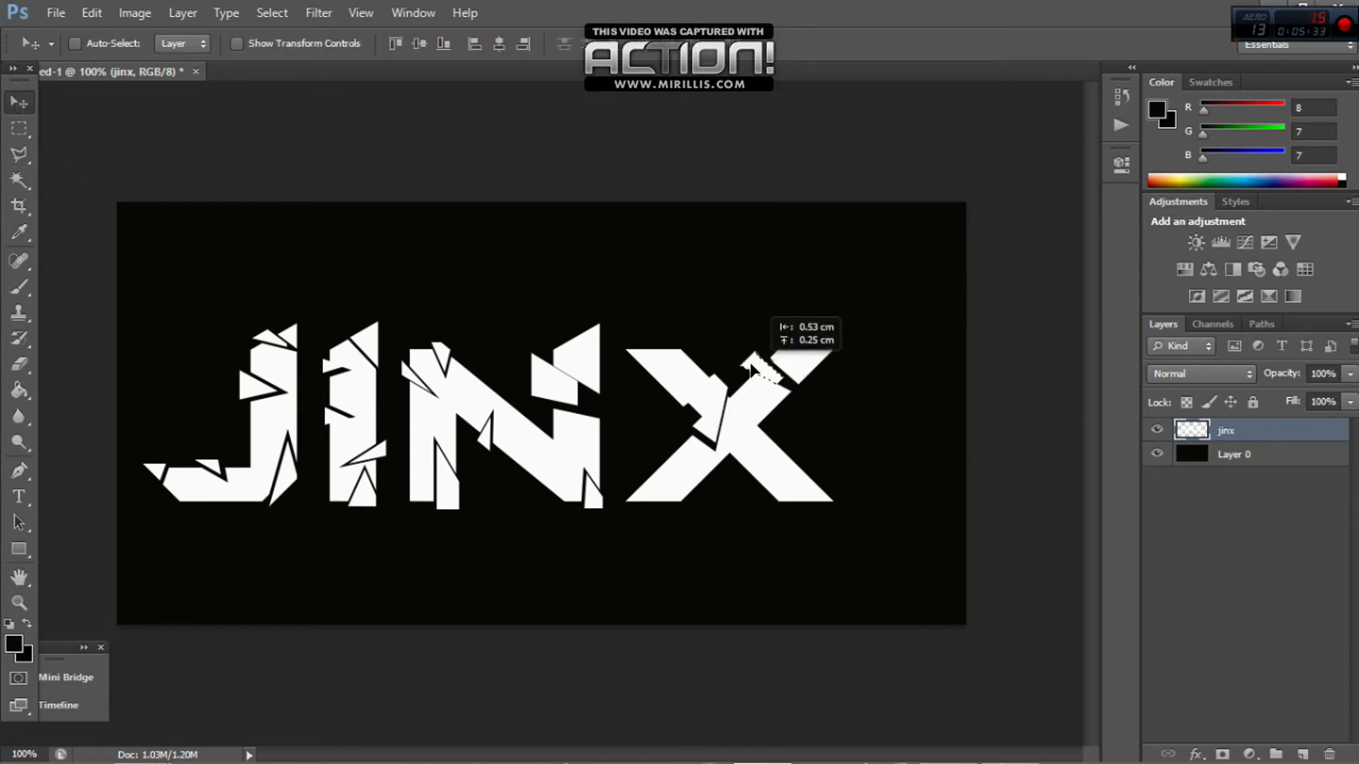
Step: Cut a small shard from the inner edge of the X's lower right arm and offset it slightly
left_click(19, 154)
left_click(736, 478)
left_click(767, 445)
key("v")
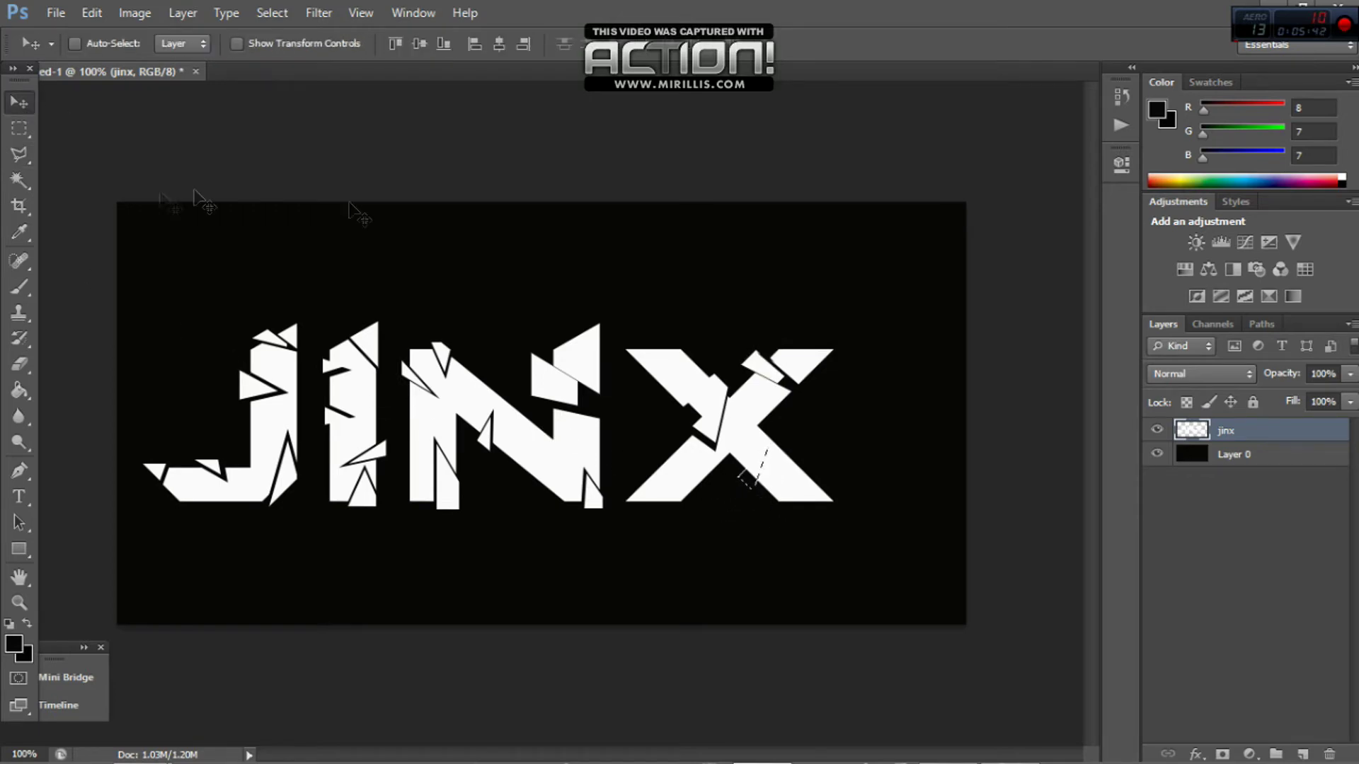
left_click_drag(743, 476, 740, 465)
Step: Cut the tip off the X's lower left arm and offset it slightly to the left
left_click(19, 154)
left_click(658, 514)
left_click(630, 469)
left_click(618, 512)
left_click(658, 514)
key("v")
left_click_drag(645, 507, 635, 501)
Step: Cut a small pointed shard from the X's upper left arm and offset it slightly downward
left_click(19, 154)
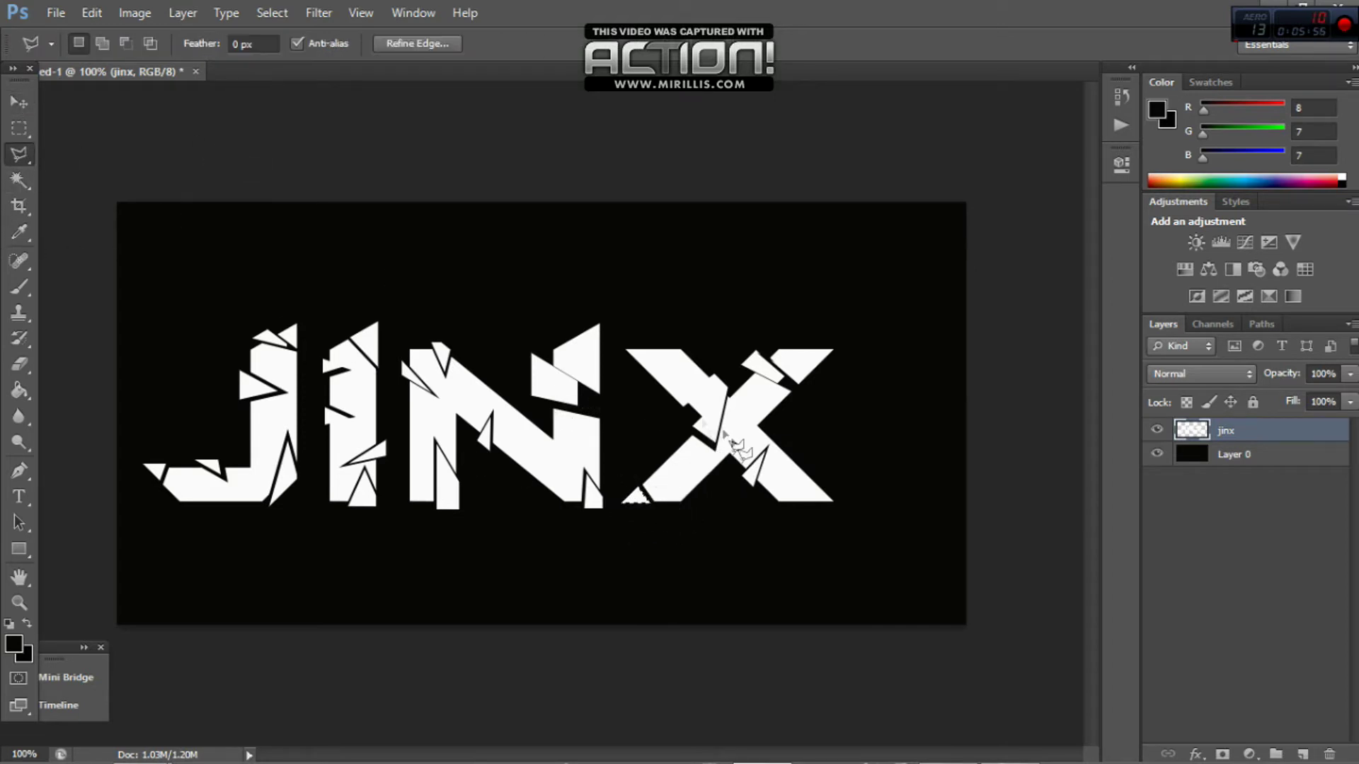
left_click(654, 348)
left_click(653, 349)
key("v")
left_click_drag(645, 378, 648, 381)
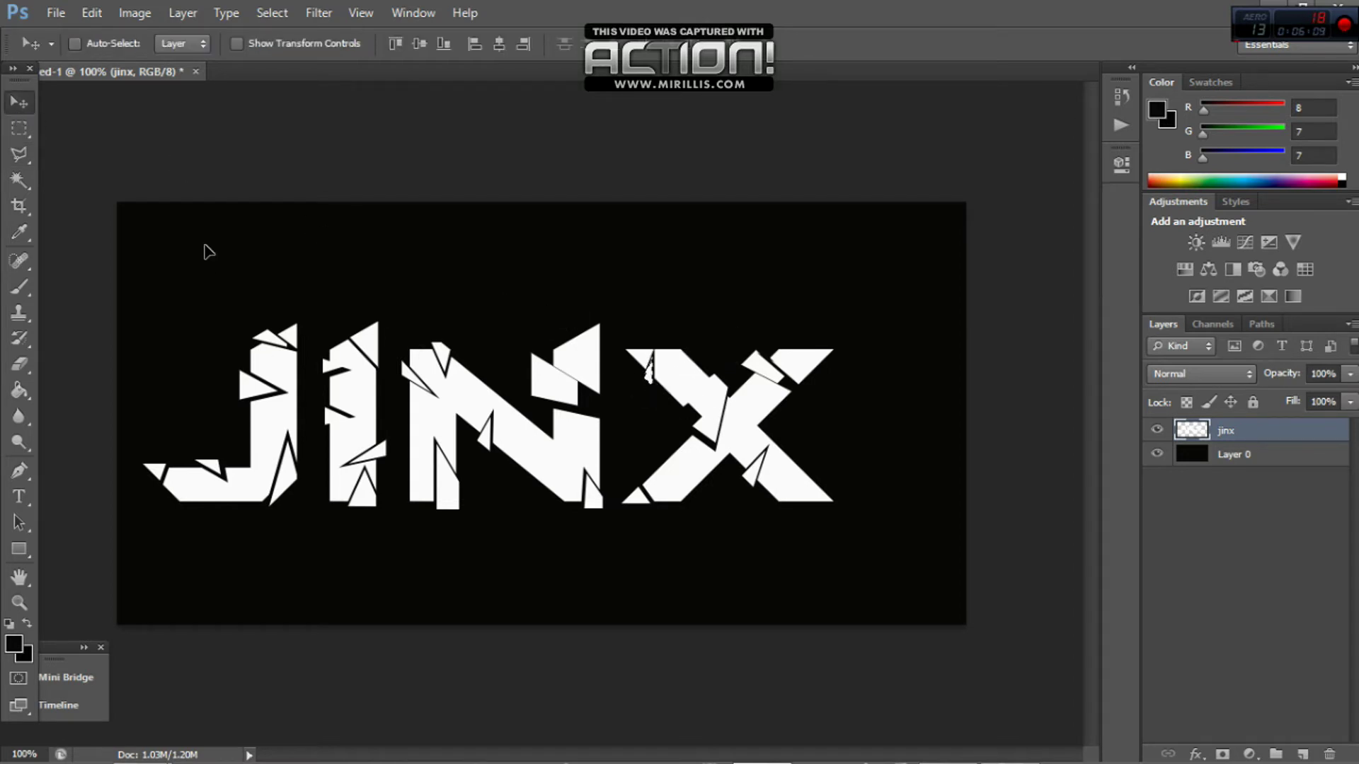
Step: Cut the tip off the X's lower right arm and offset it slightly to the right
left_click(19, 154)
left_click(804, 523)
left_click(838, 408)
left_click(874, 538)
left_click(804, 523)
key("v")
key("ctrl+d")
left_click(19, 154)
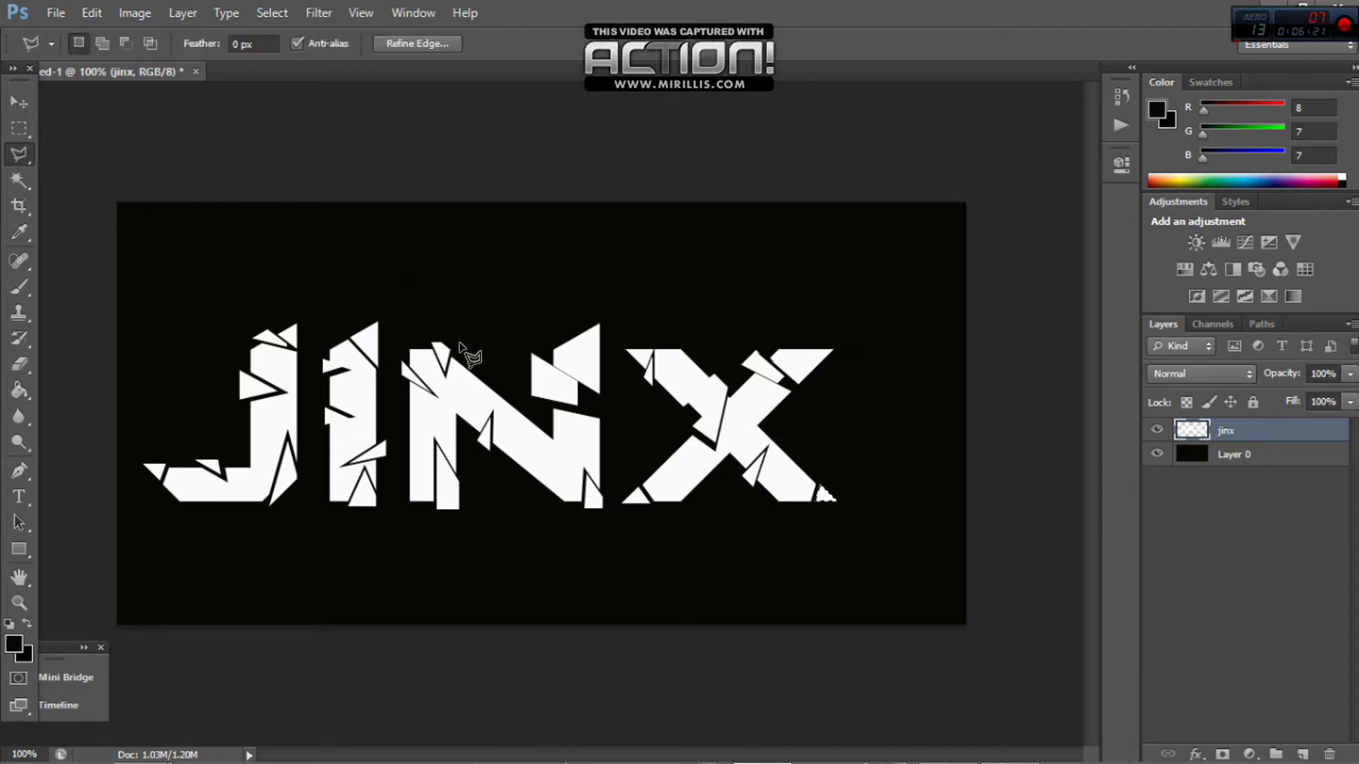
left_click(286, 479)
double_click(298, 324)
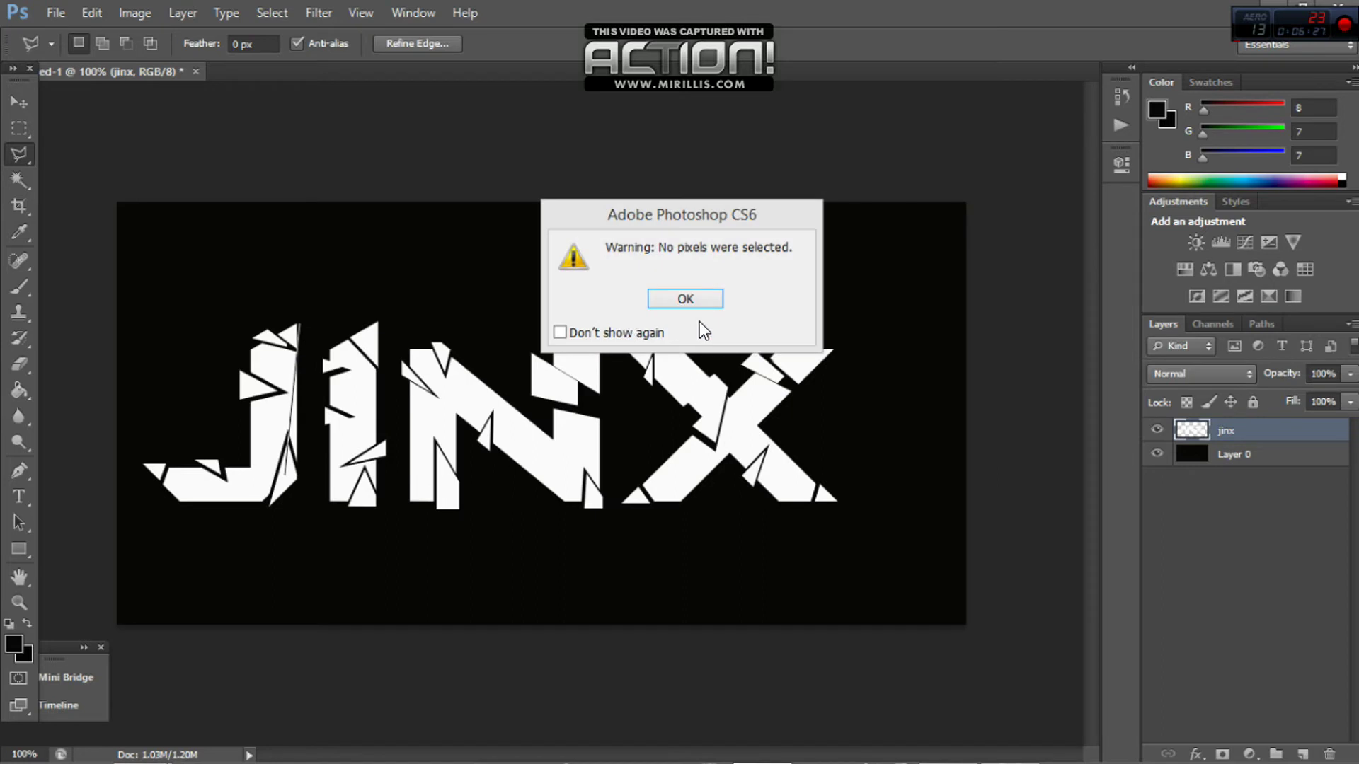
left_click(686, 300)
Step: Cut the pointed tip off the top of the N's right stem and offset it slightly to the left
left_click(556, 327)
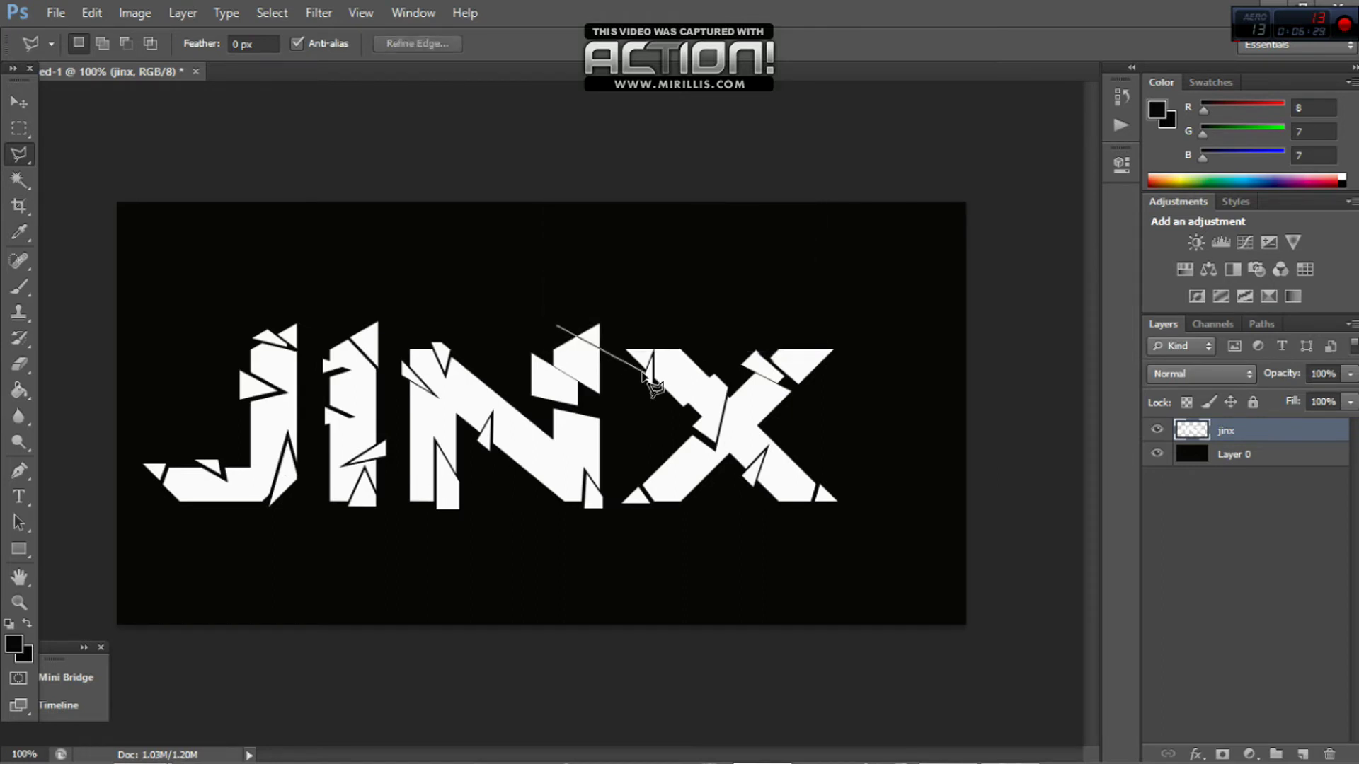
left_click(614, 346)
left_click(582, 297)
left_click(557, 326)
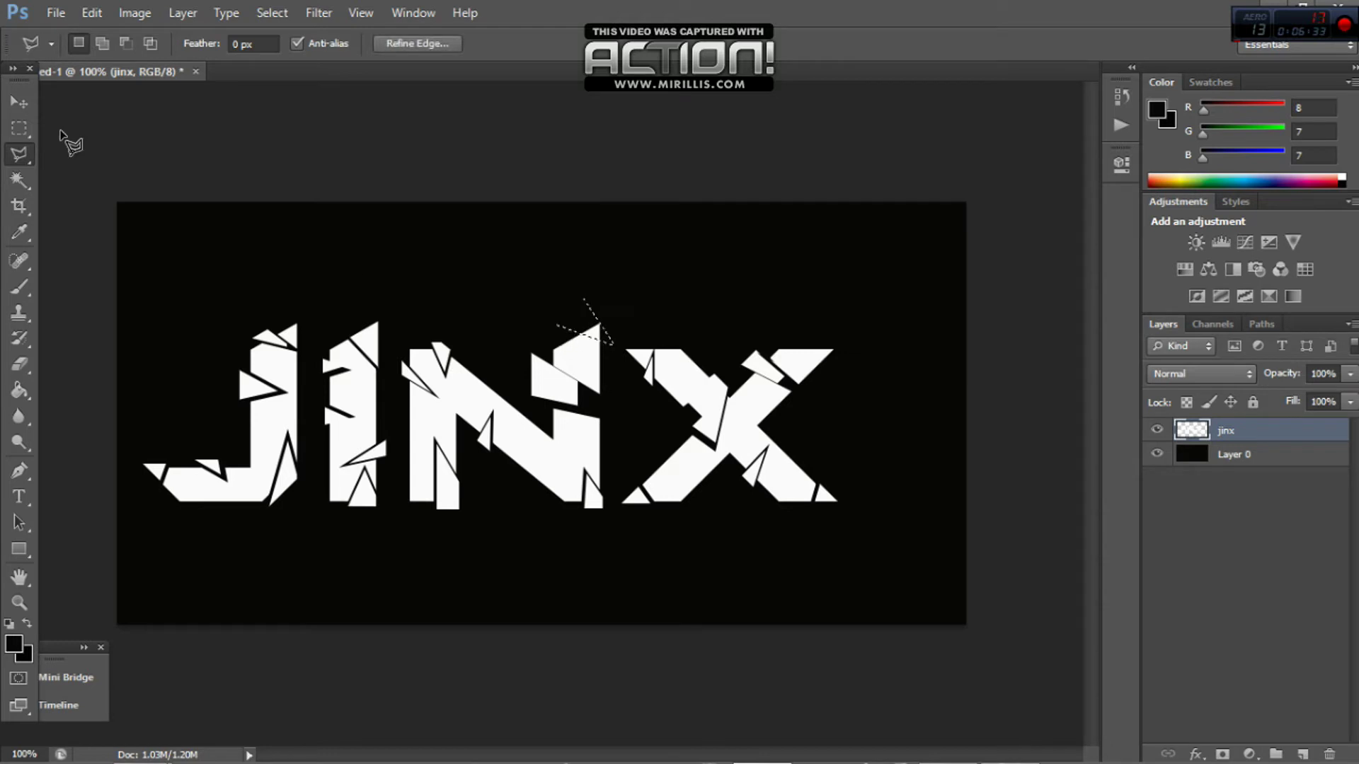
left_click(19, 103)
left_click_drag(592, 304, 588, 324)
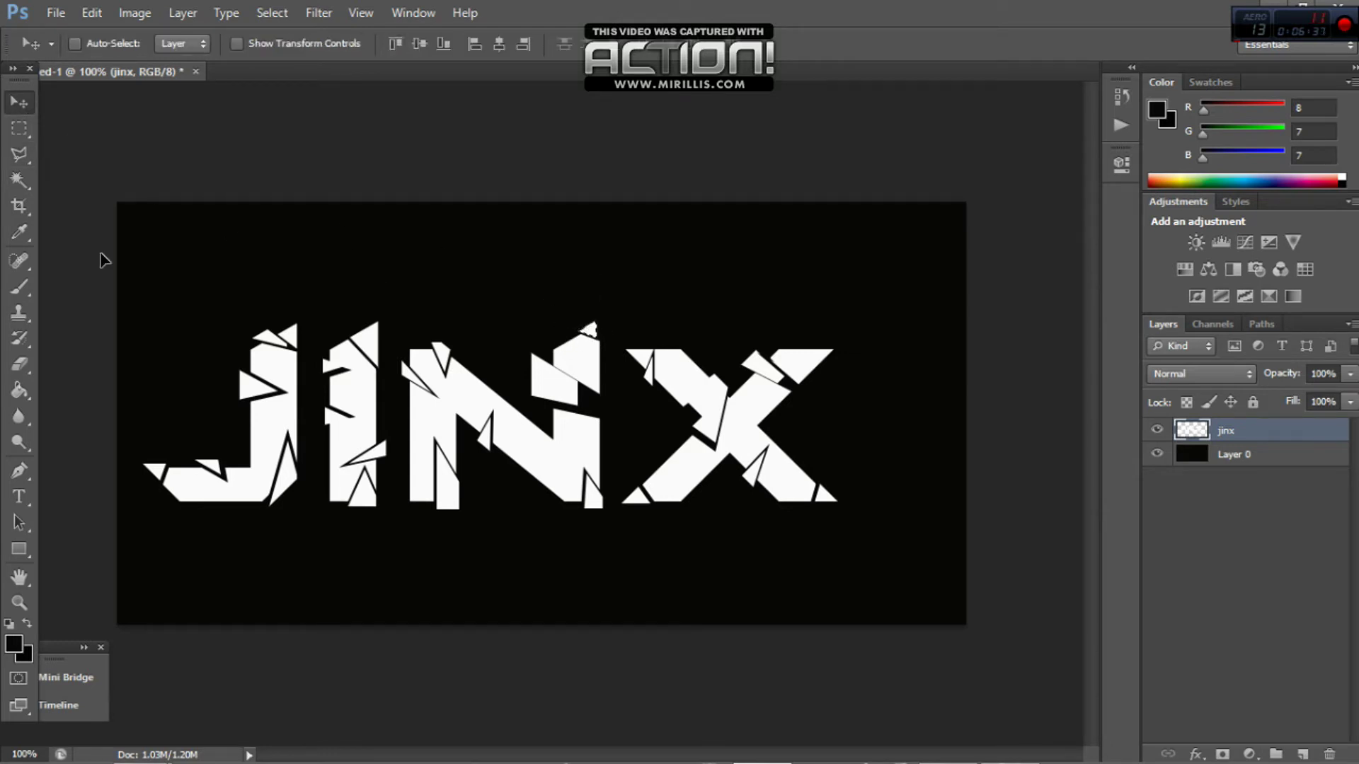
mouse_move(234, 758)
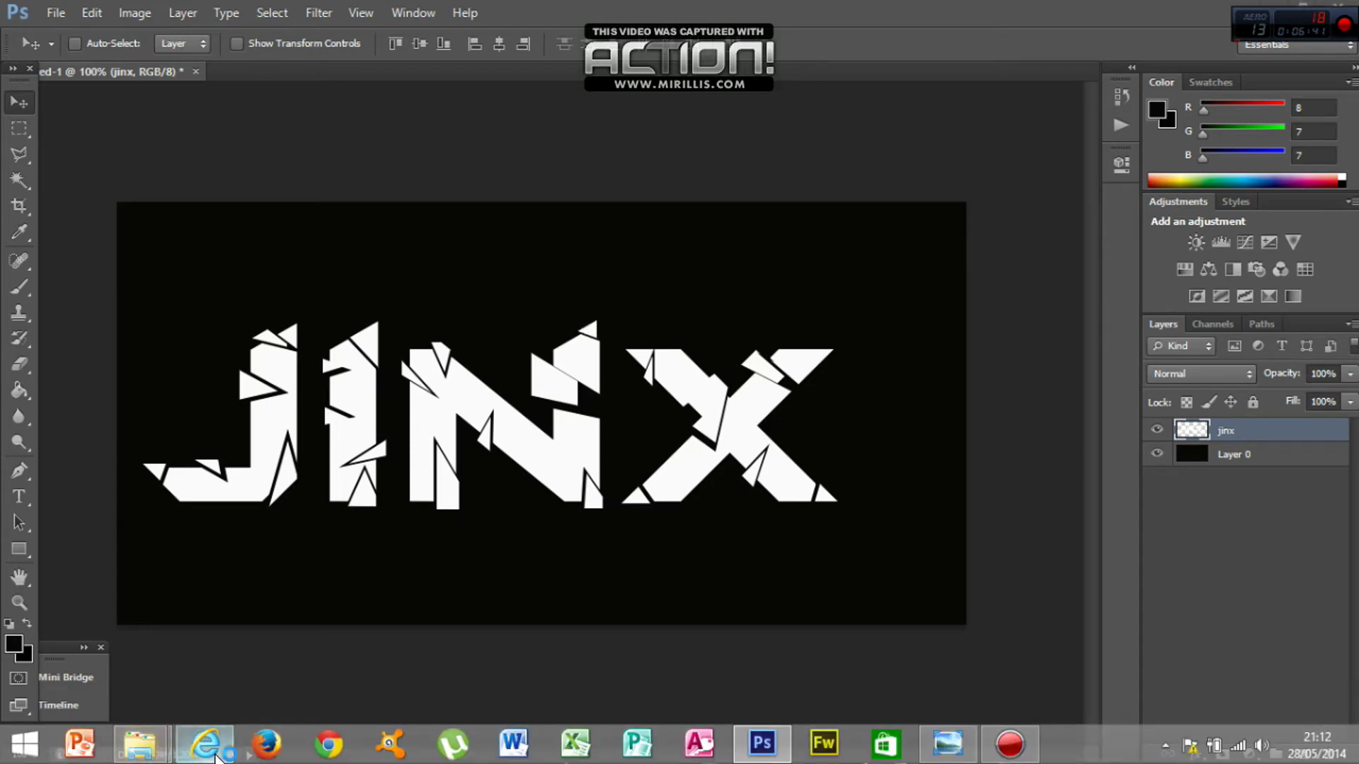
mouse_move(145, 756)
left_click(205, 743)
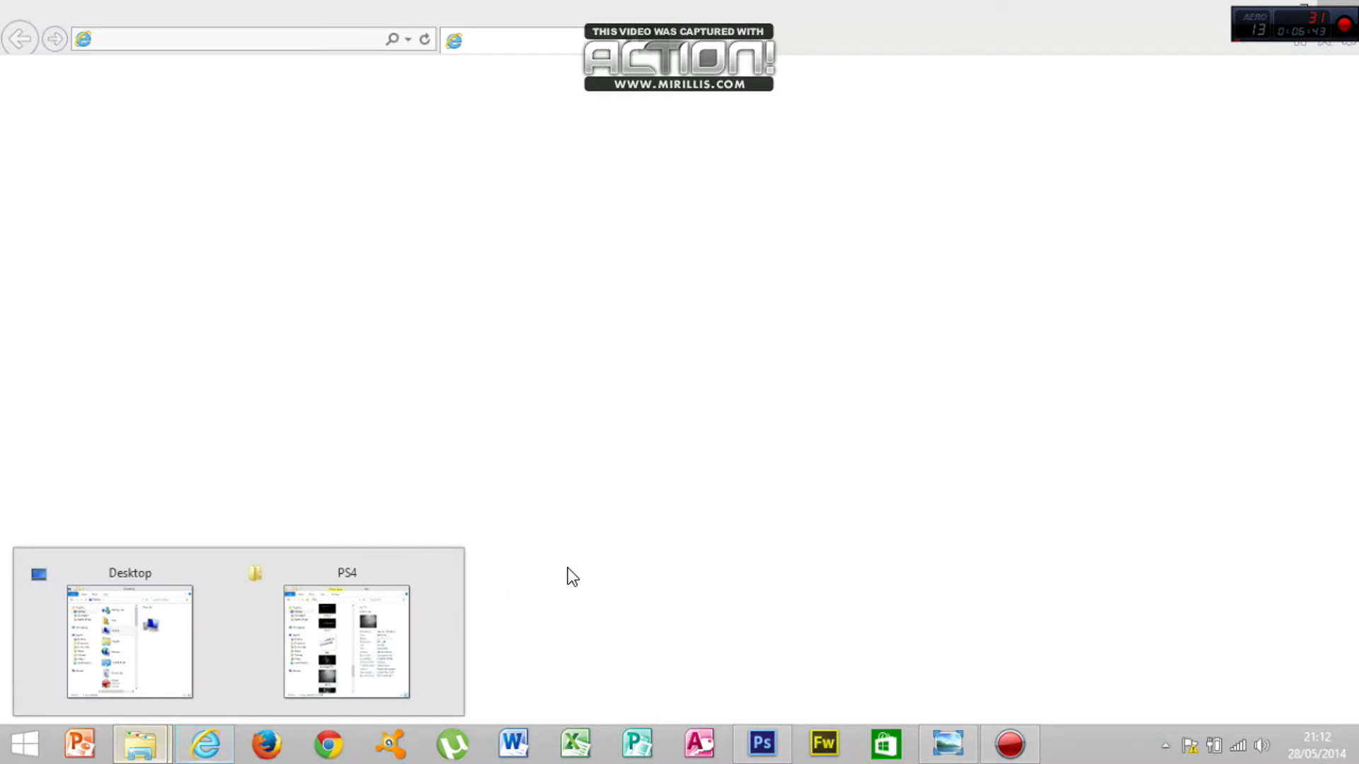
left_click(1341, 7)
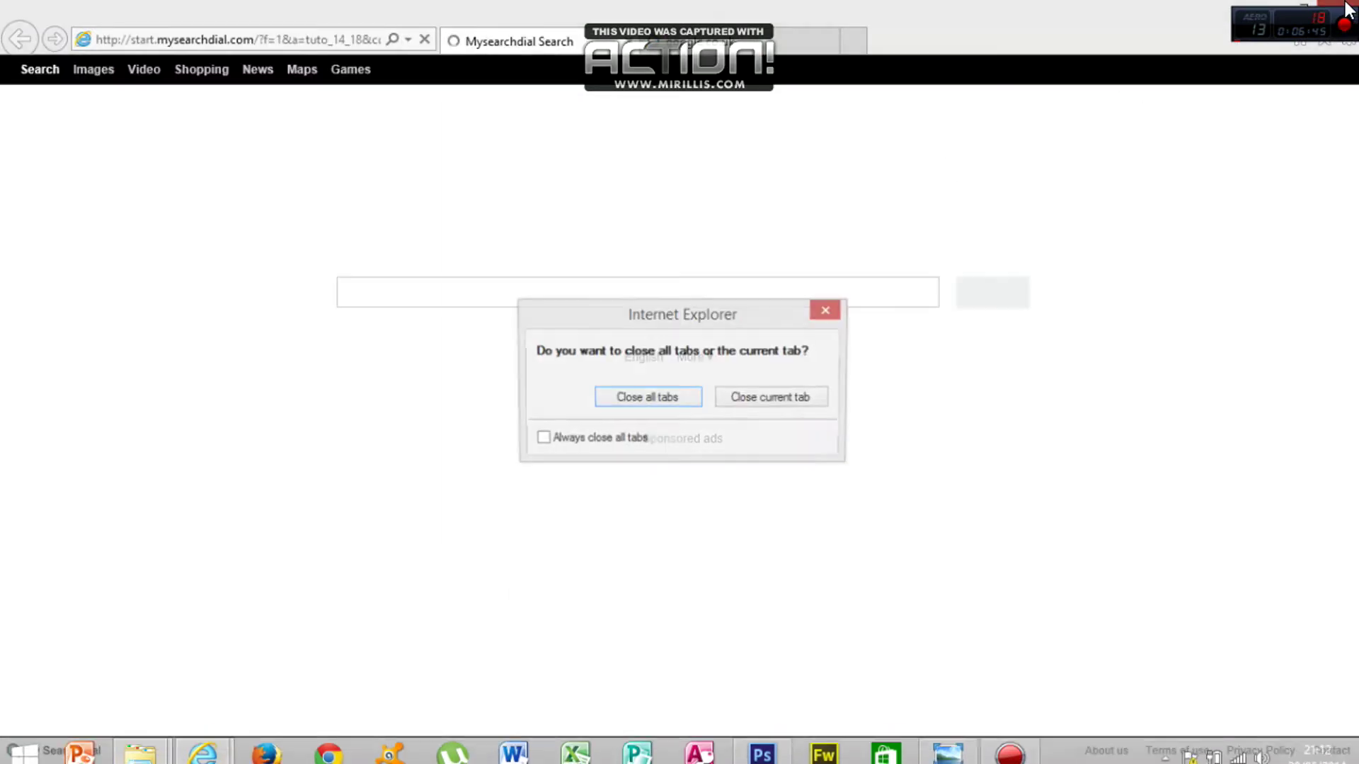
left_click(640, 398)
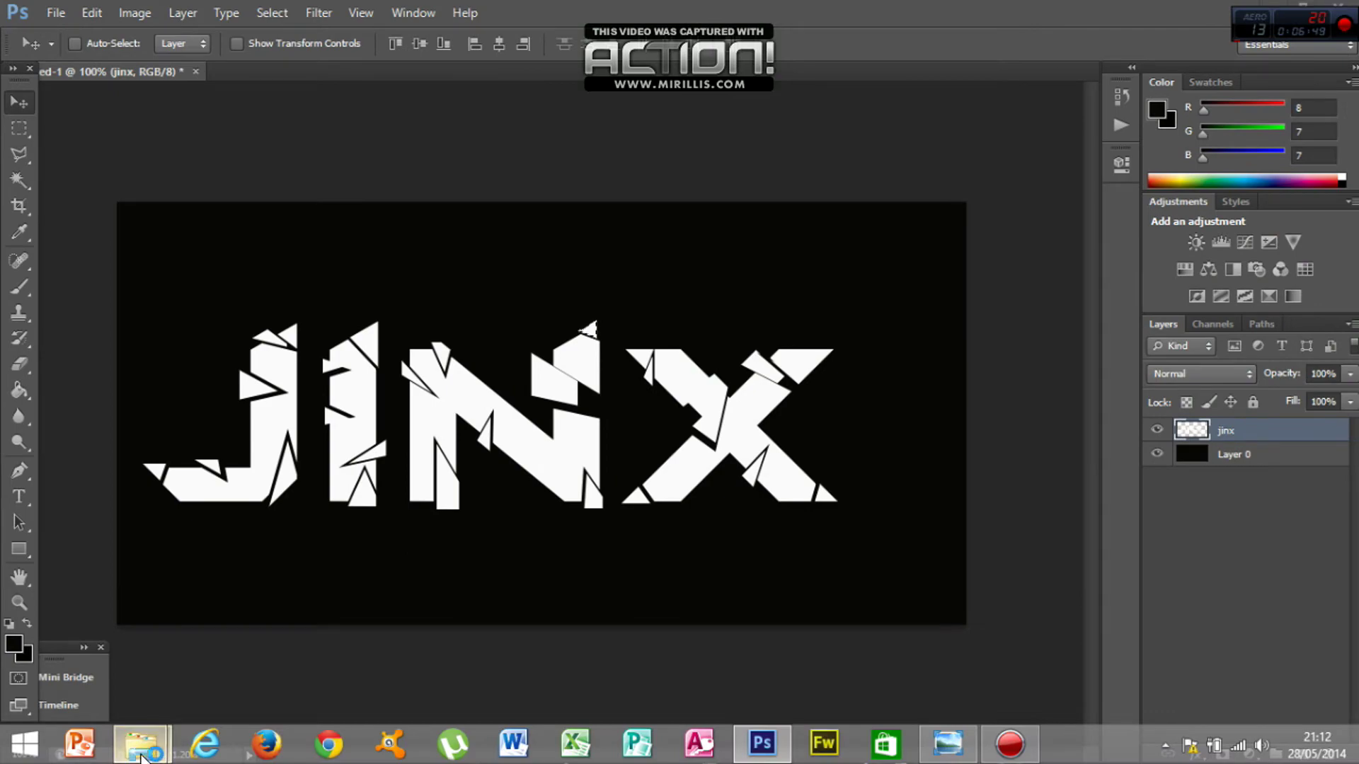
Step: Bring the grunge texture image "th (1)" from the PS4 folder into the document as a placed image
mouse_move(140, 743)
left_click(298, 614)
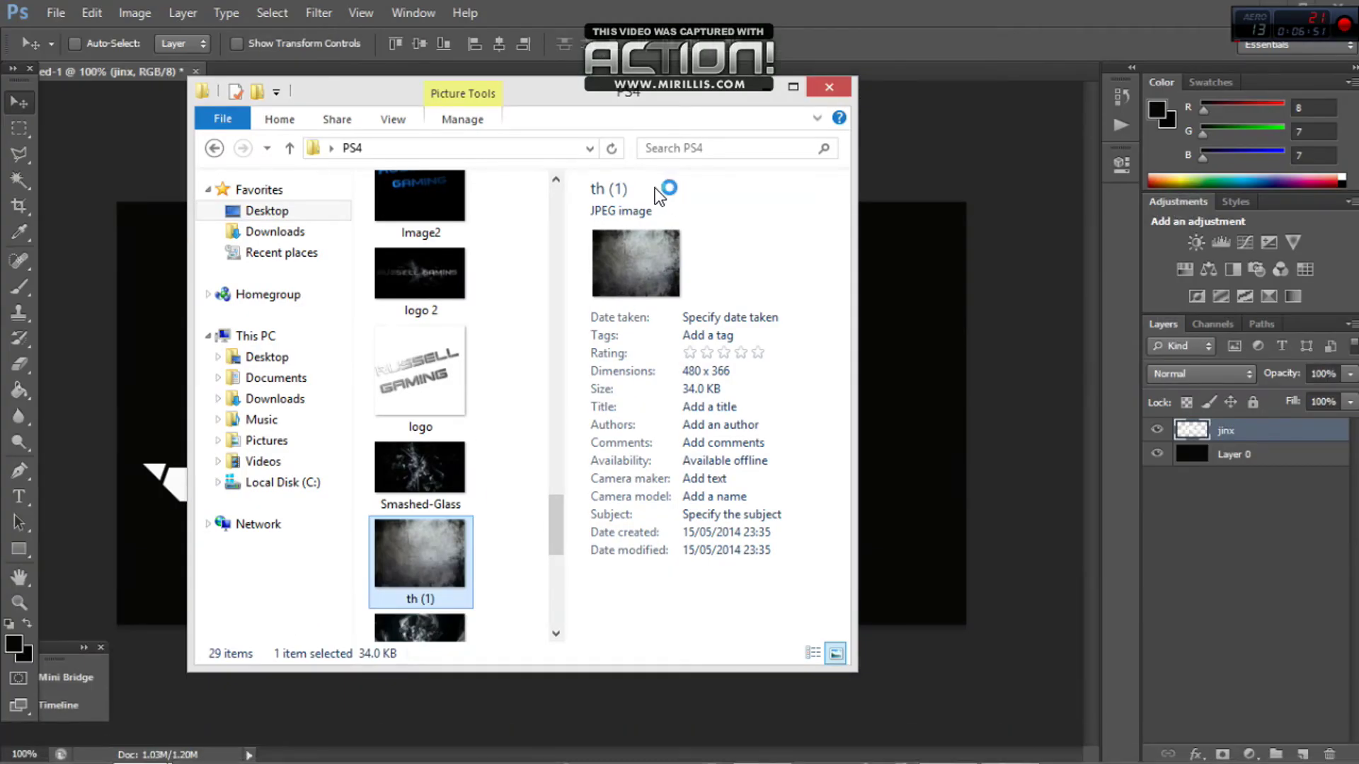
left_click_drag(521, 88, 759, 126)
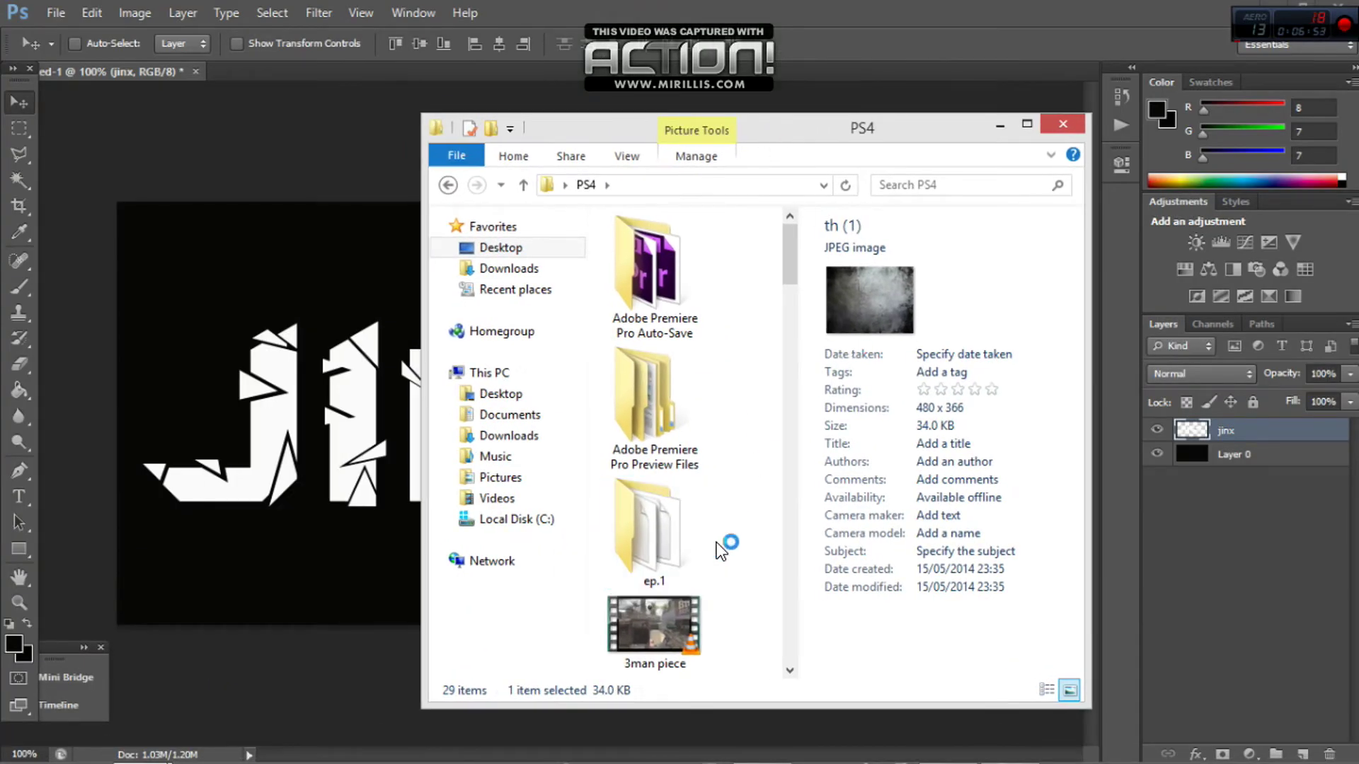
left_click_drag(786, 264, 791, 585)
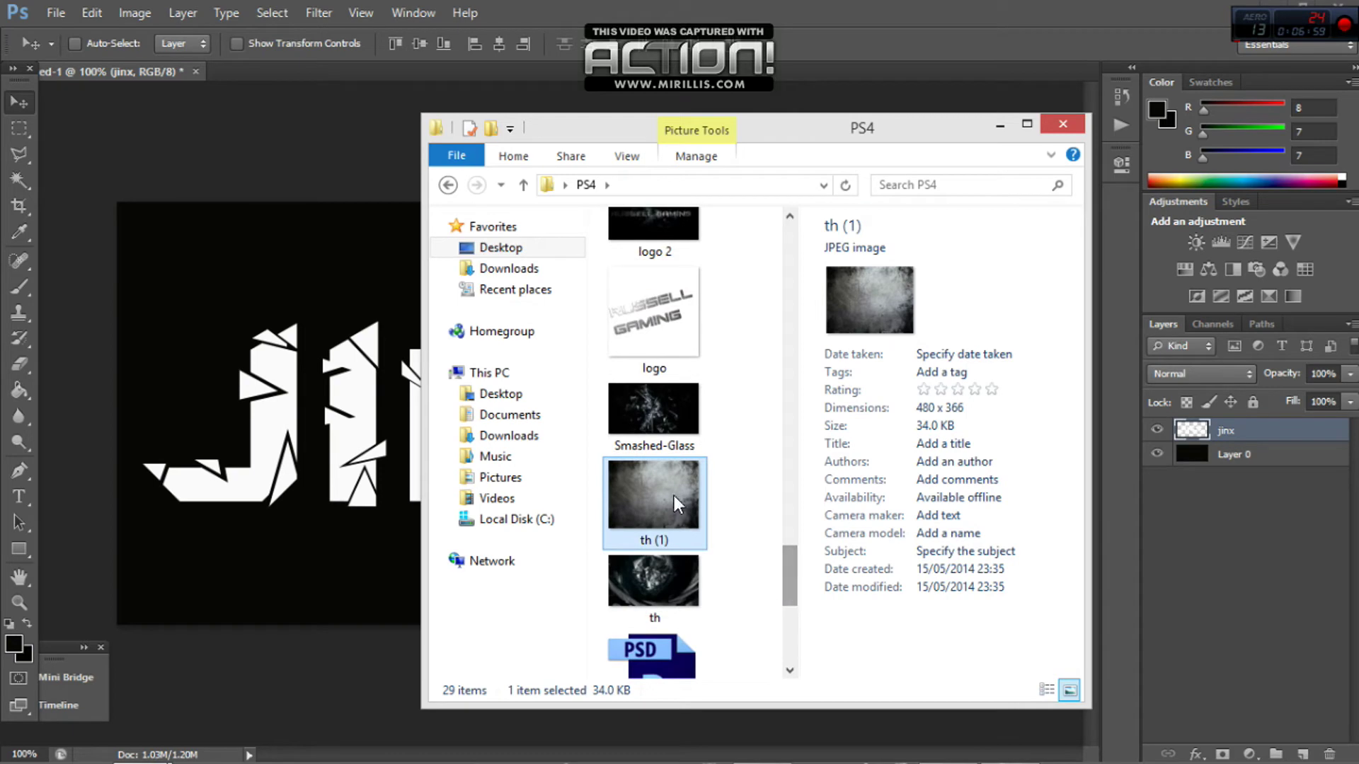
left_click(279, 498)
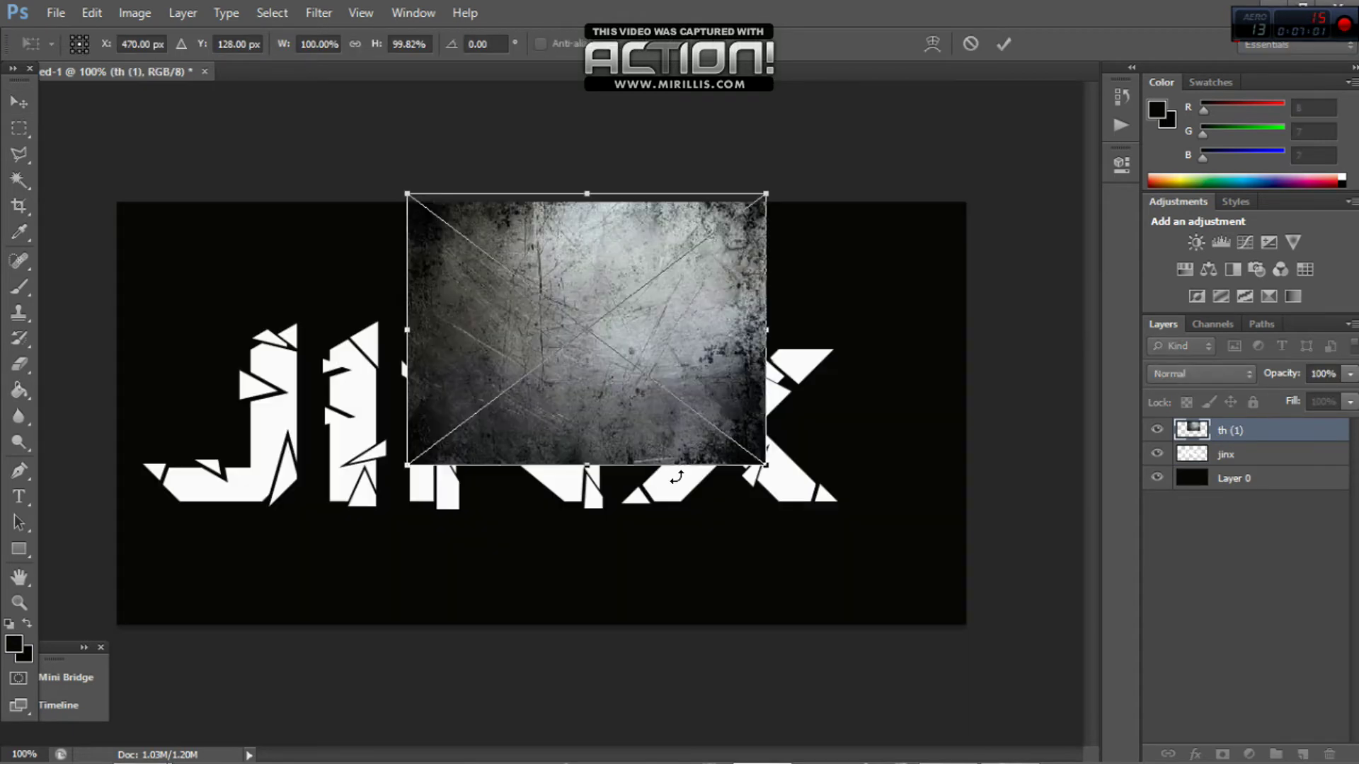
Step: Stretch the placed texture to 211.11% width, commit the placement and position it over the whole word
left_click_drag(409, 329, 191, 330)
left_click_drag(480, 380, 429, 448)
left_click_drag(713, 402, 903, 401)
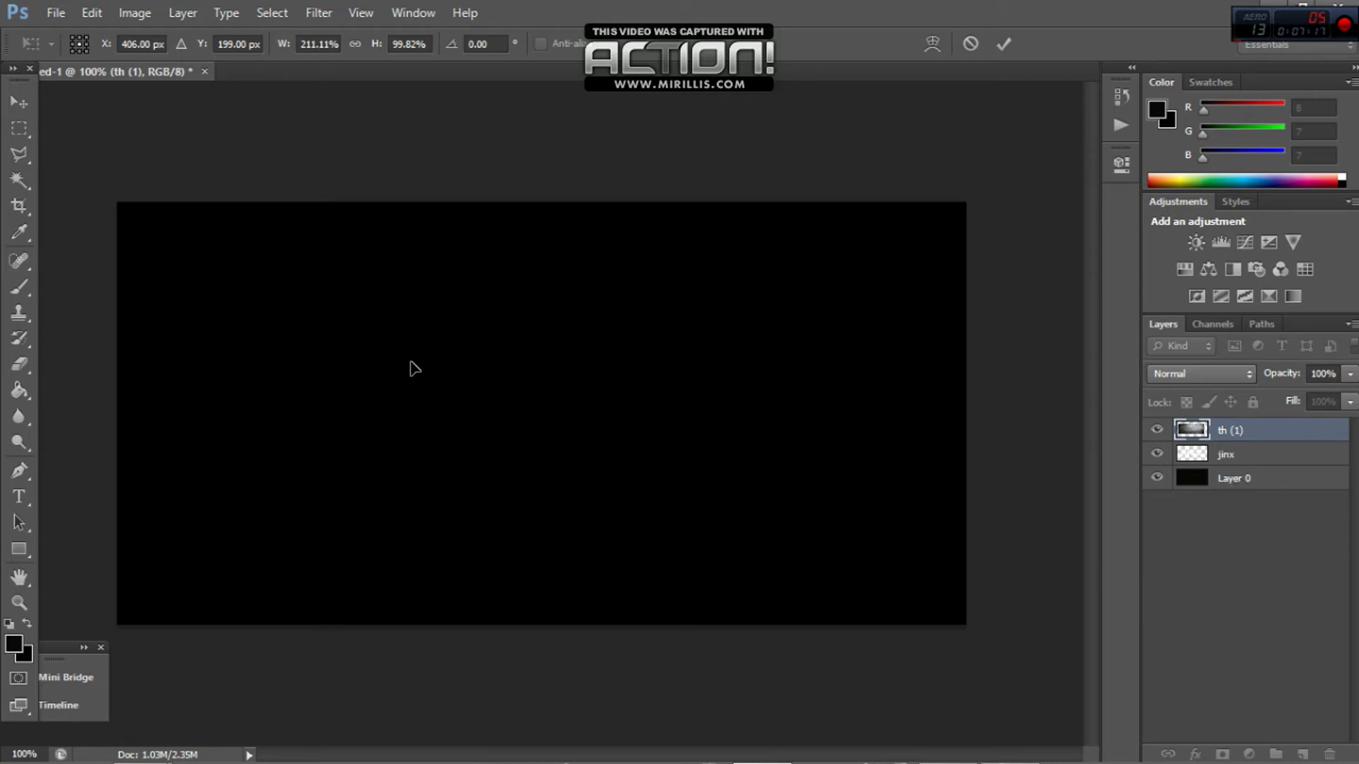
left_click(10, 101)
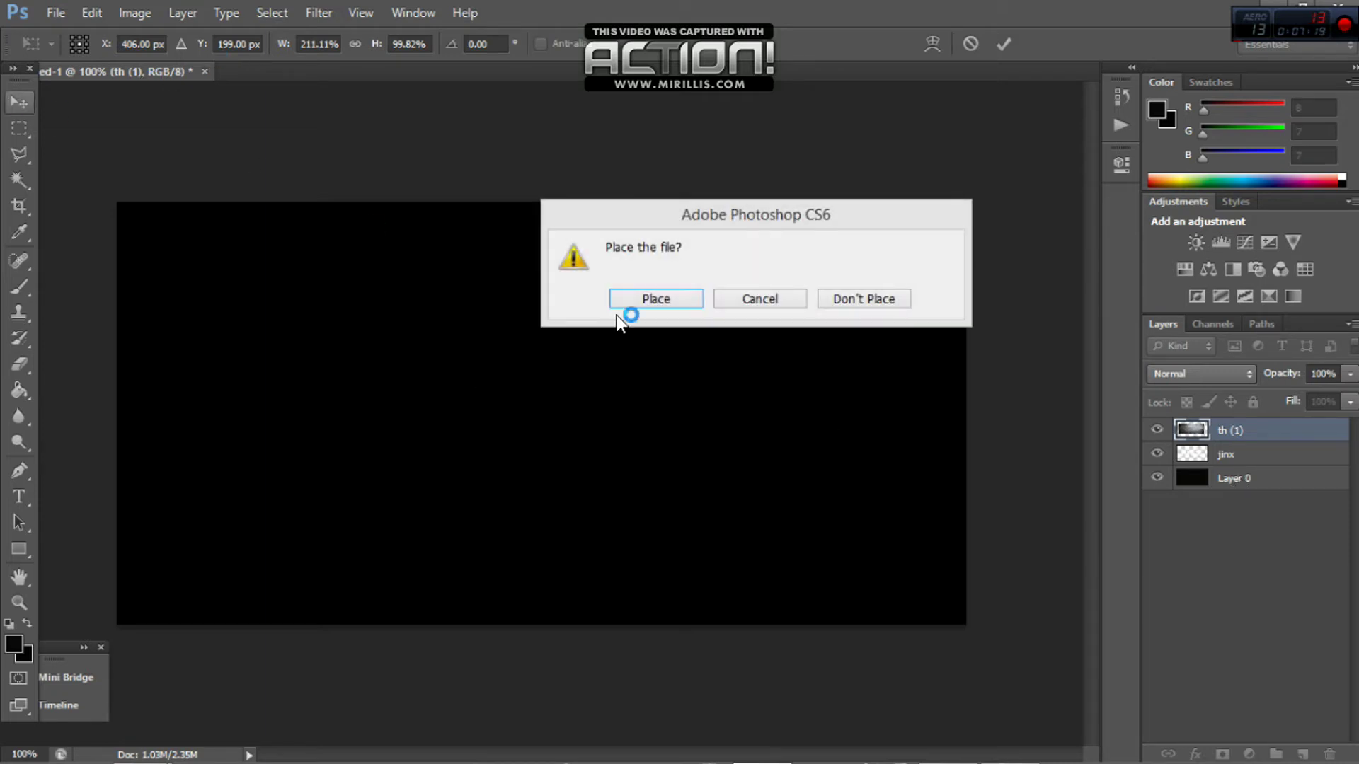
left_click(690, 305)
left_click_drag(588, 395, 585, 433)
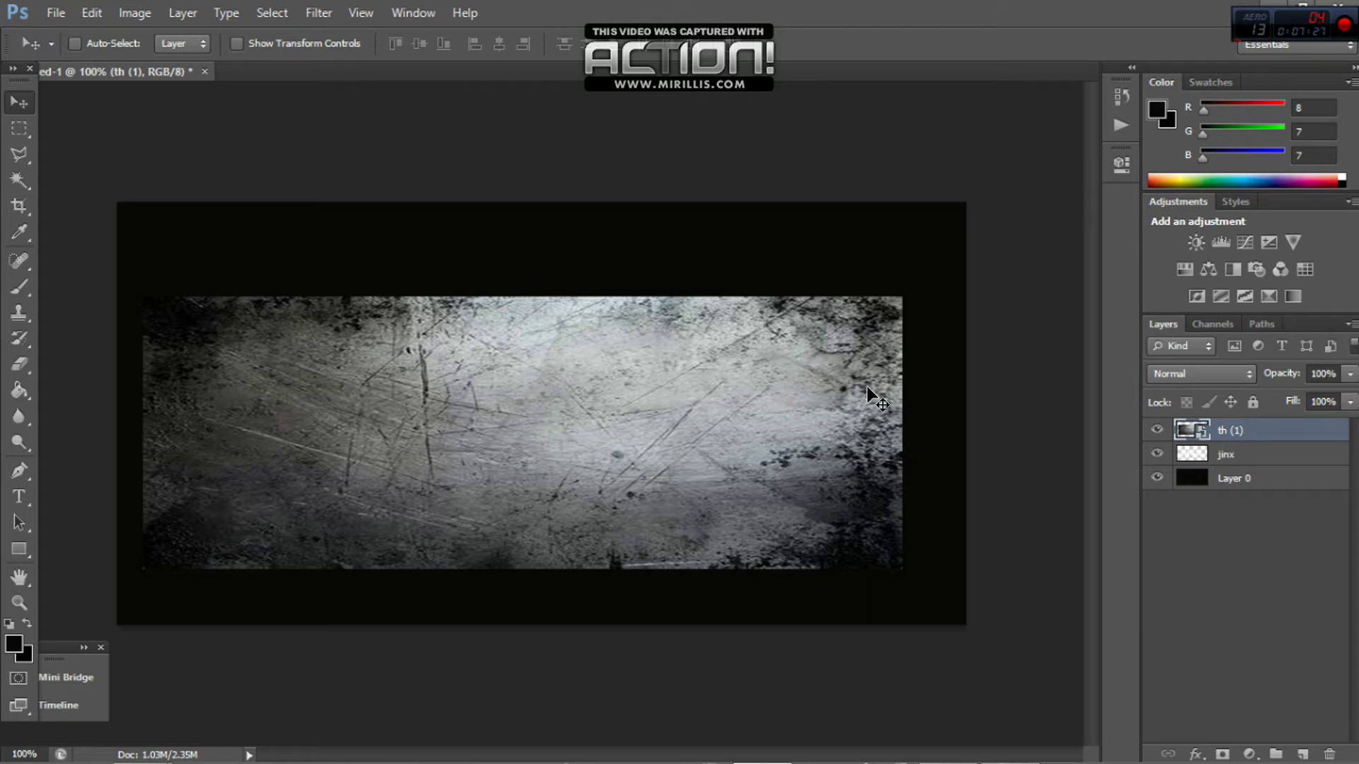
Step: Set the texture layer's blending mode to Multiply and shift the texture slightly left and up over the letters
left_click(1208, 376)
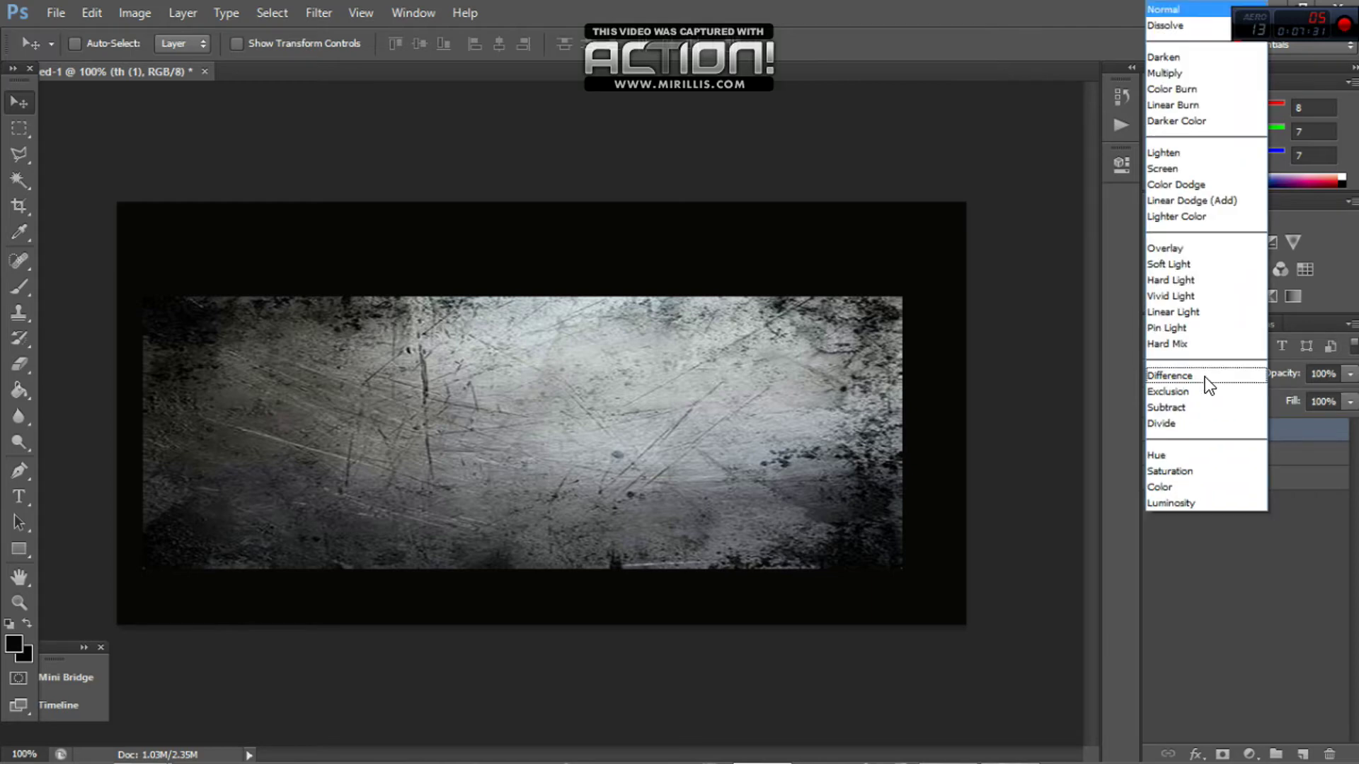
left_click(1179, 74)
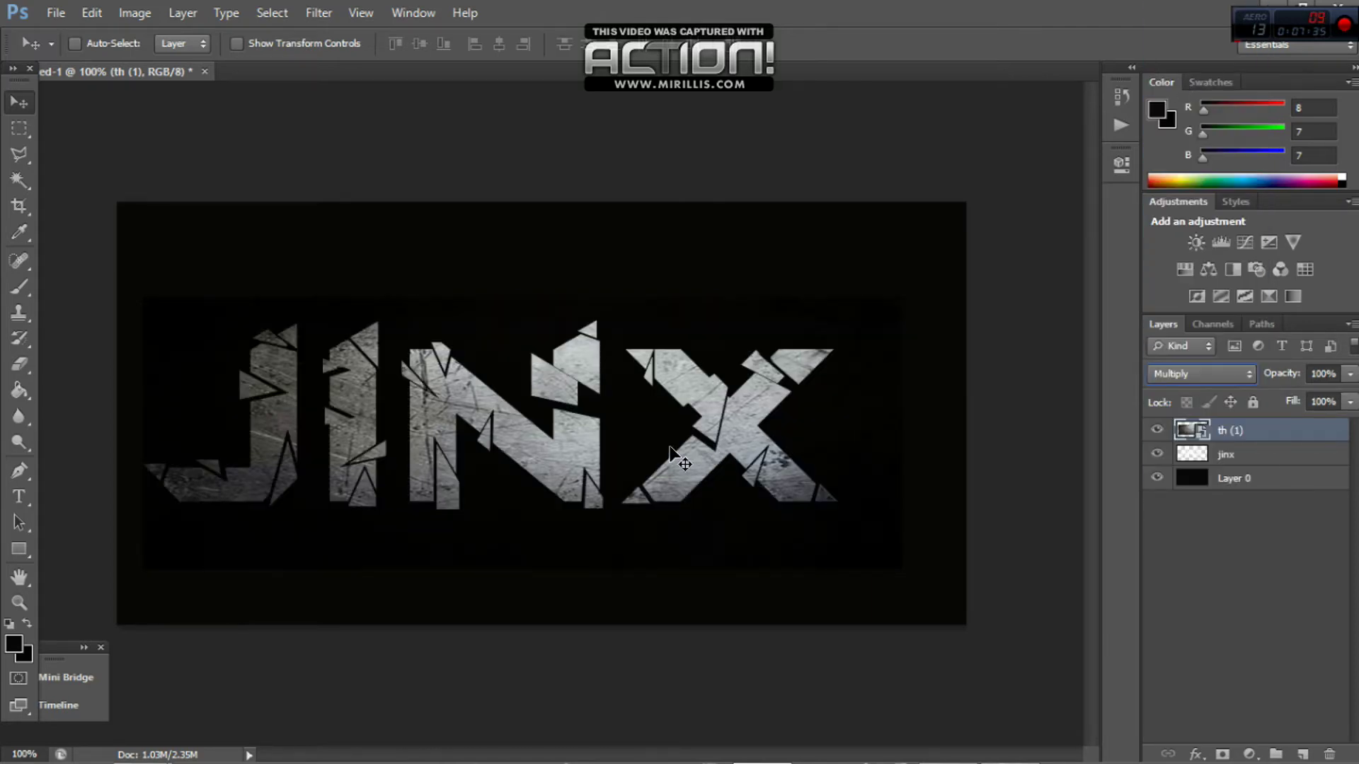
left_click_drag(558, 447, 522, 431)
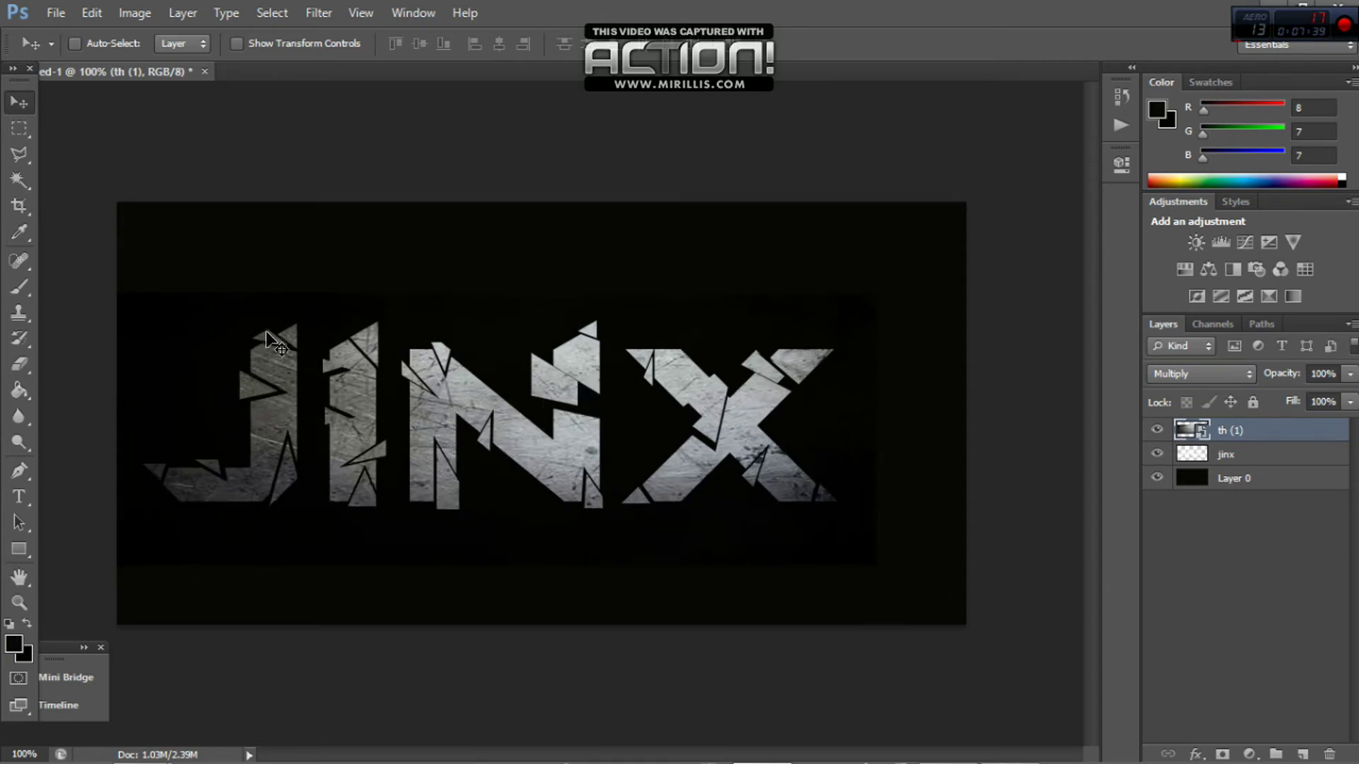
Step: Set the foreground colour to pure black (000000) and fill the background layer, Layer 0, with it
left_click(1230, 481)
left_click(18, 639)
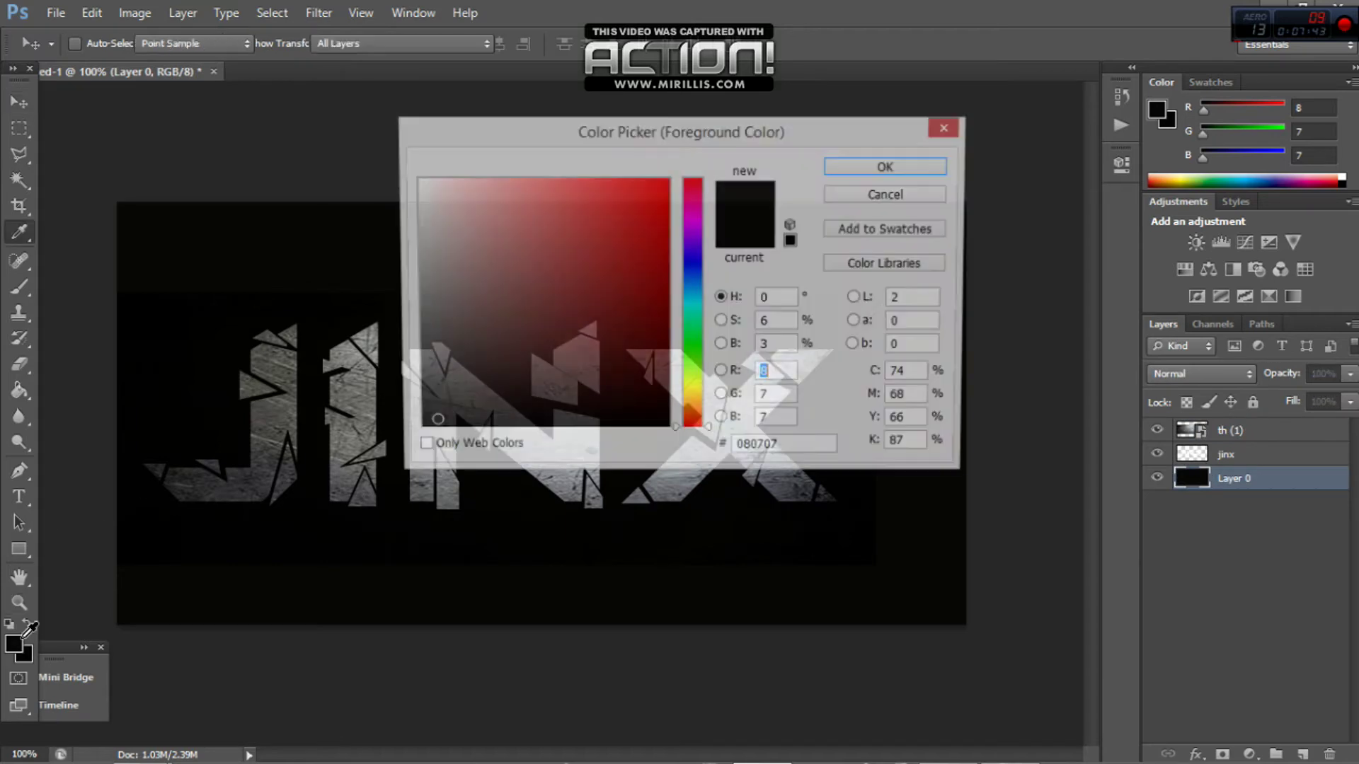
left_click_drag(431, 423, 419, 432)
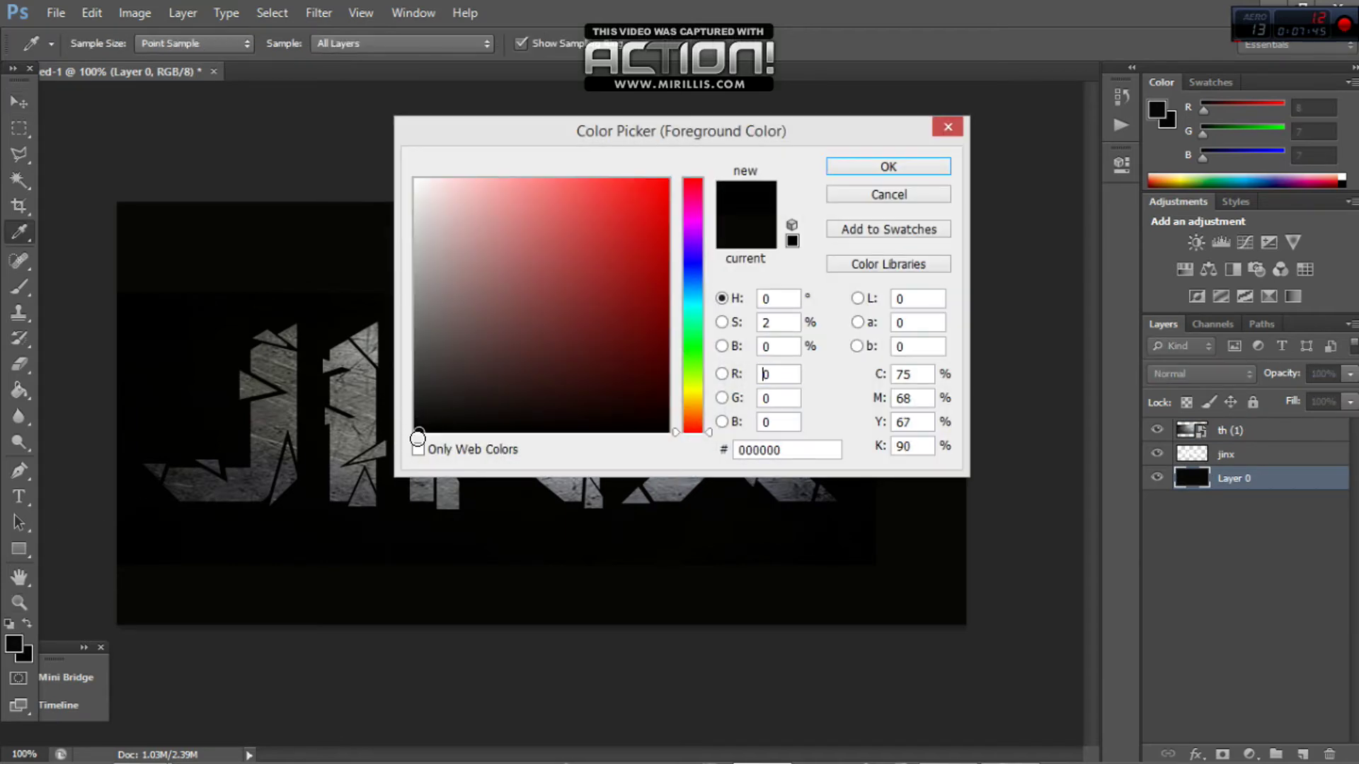
left_click(888, 167)
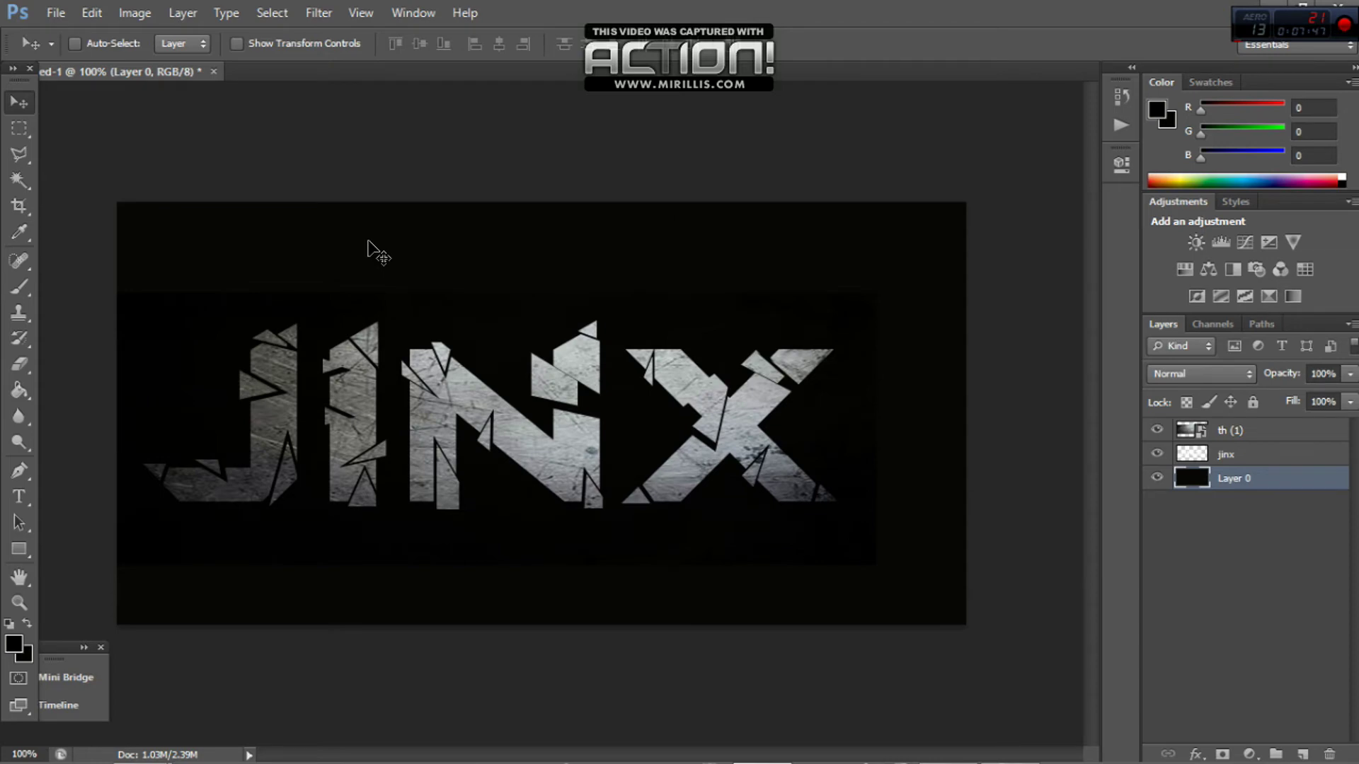
left_click(21, 386)
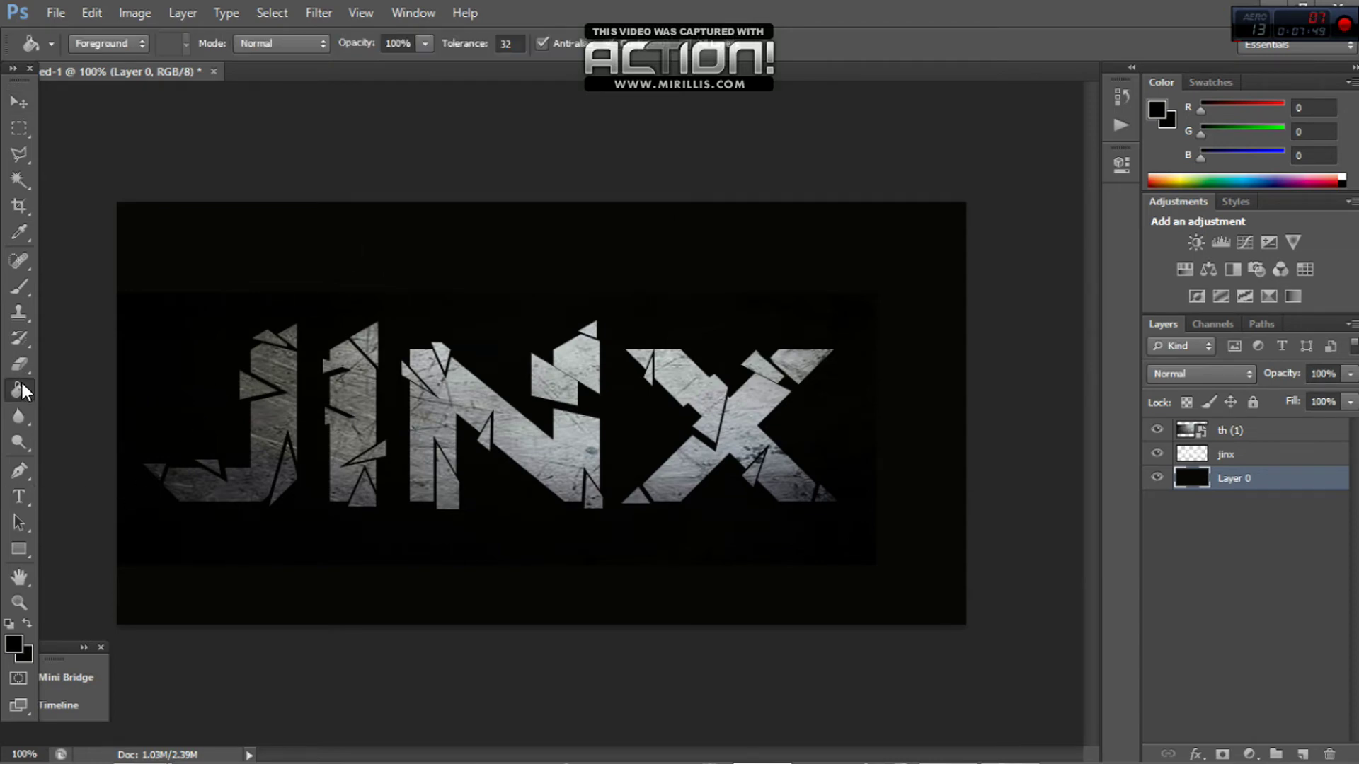
left_click(235, 245)
left_click(17, 106)
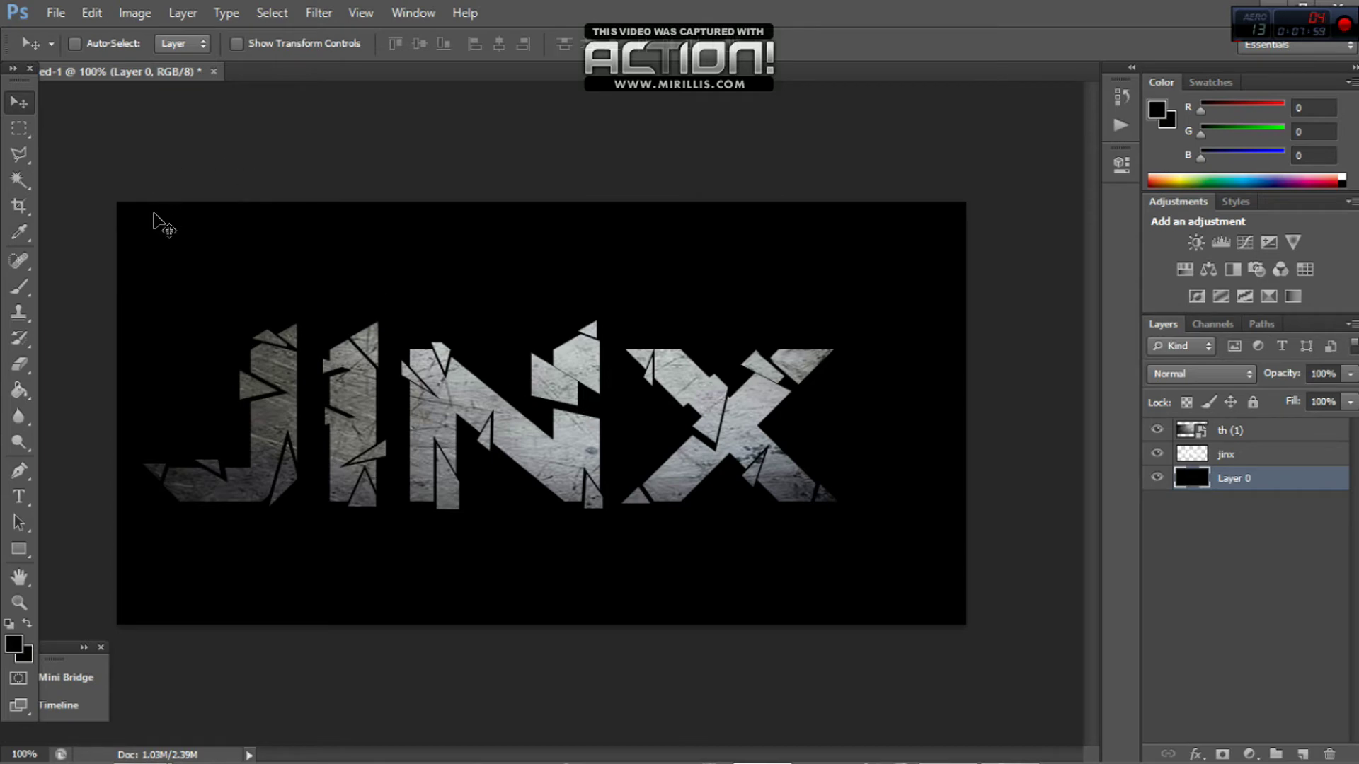
Step: Activate the jinx layer and choose the Magic Wand tool
left_click(1199, 466)
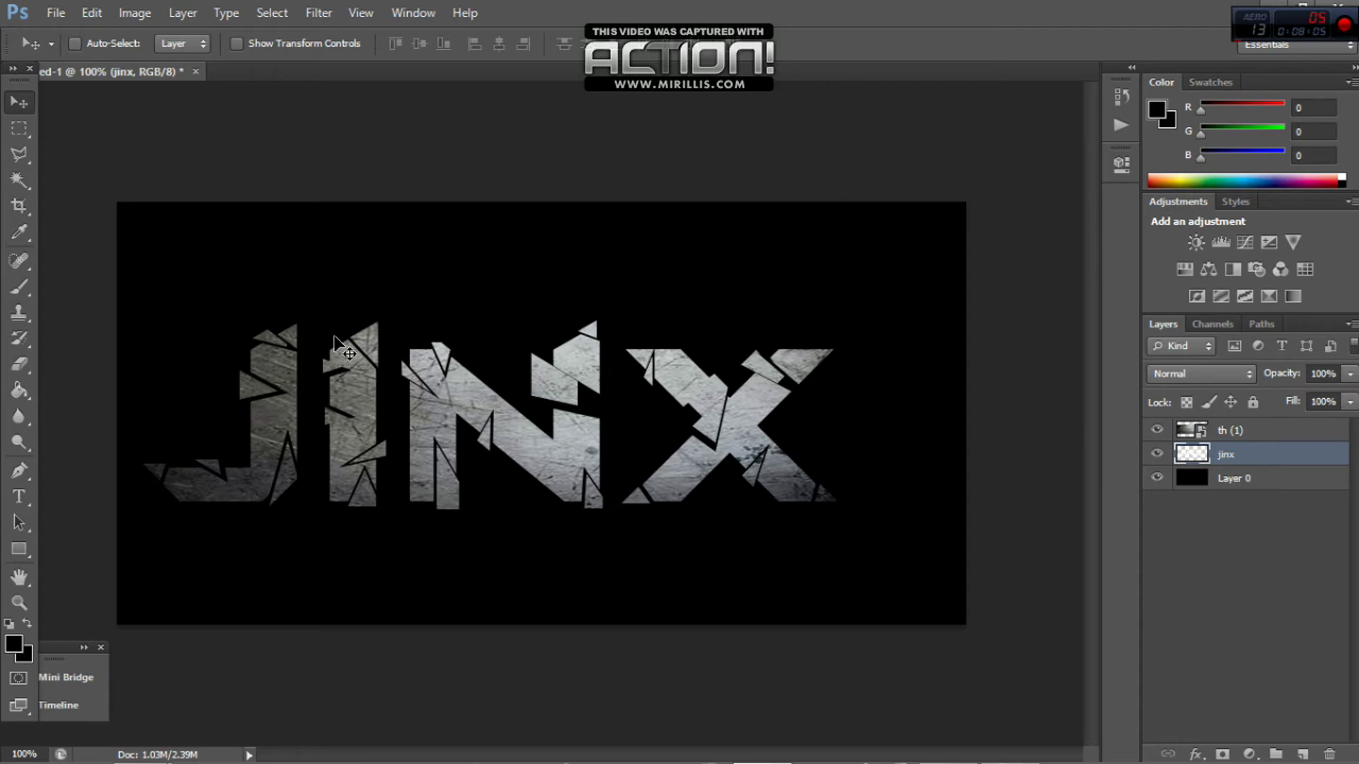
left_click(19, 179)
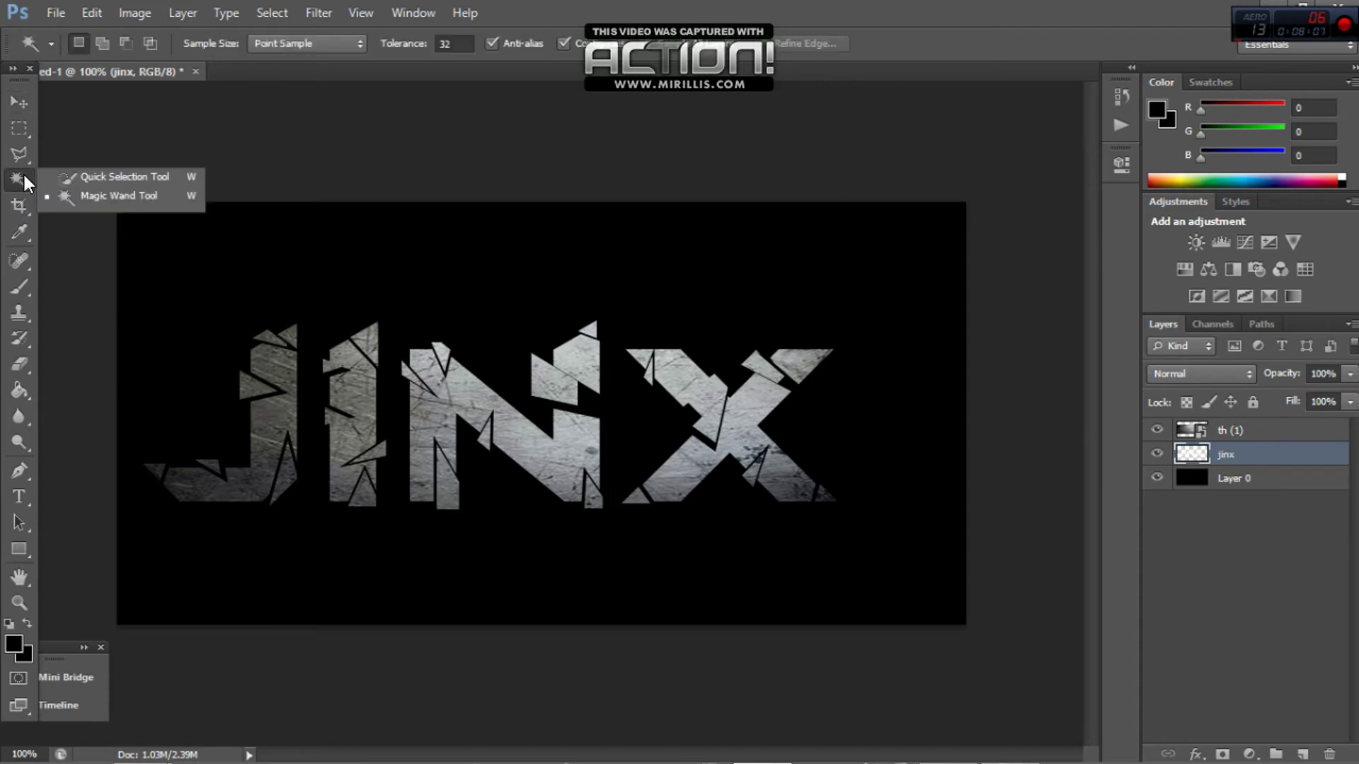
left_click(74, 194)
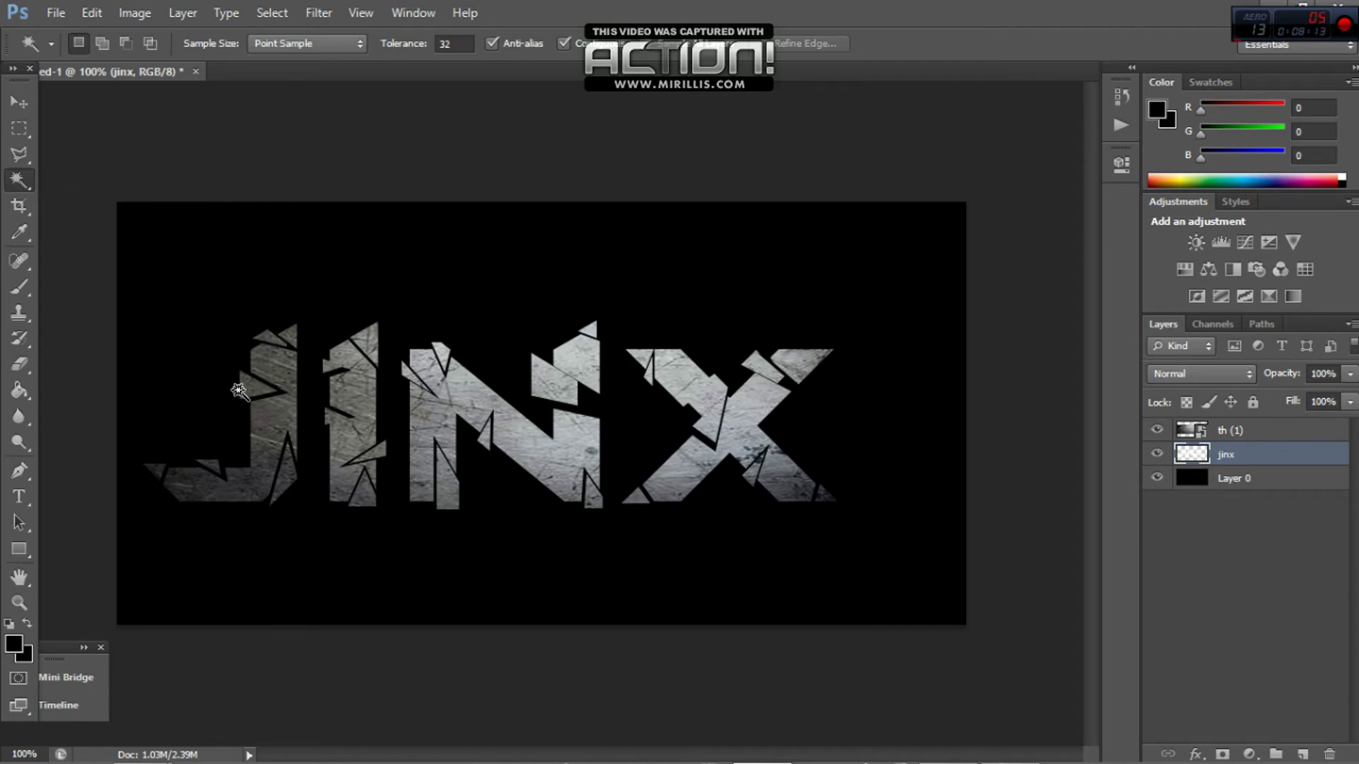
Step: Try to select the loose shards of the J together with the upper-right pieces of the N
left_click(241, 391, "shift")
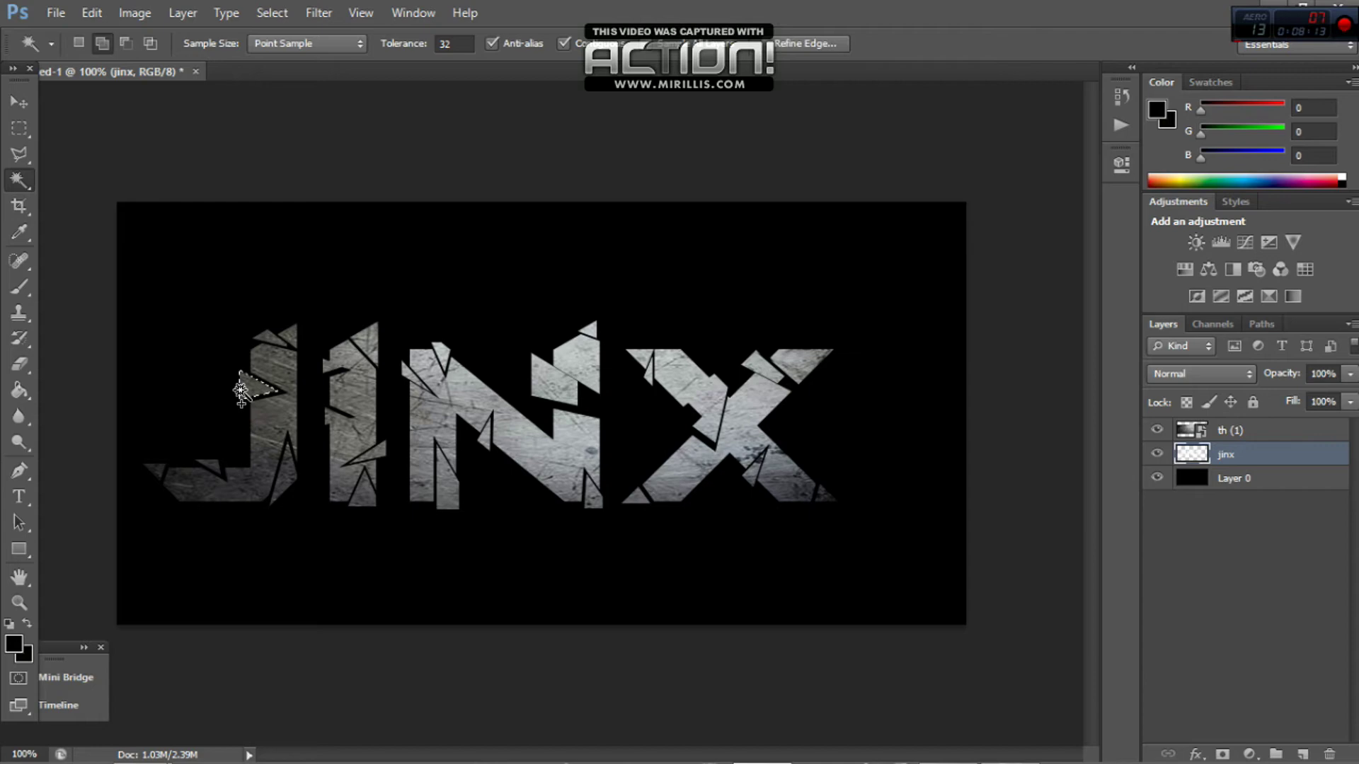
left_click(286, 463, "shift")
left_click(154, 470, "shift")
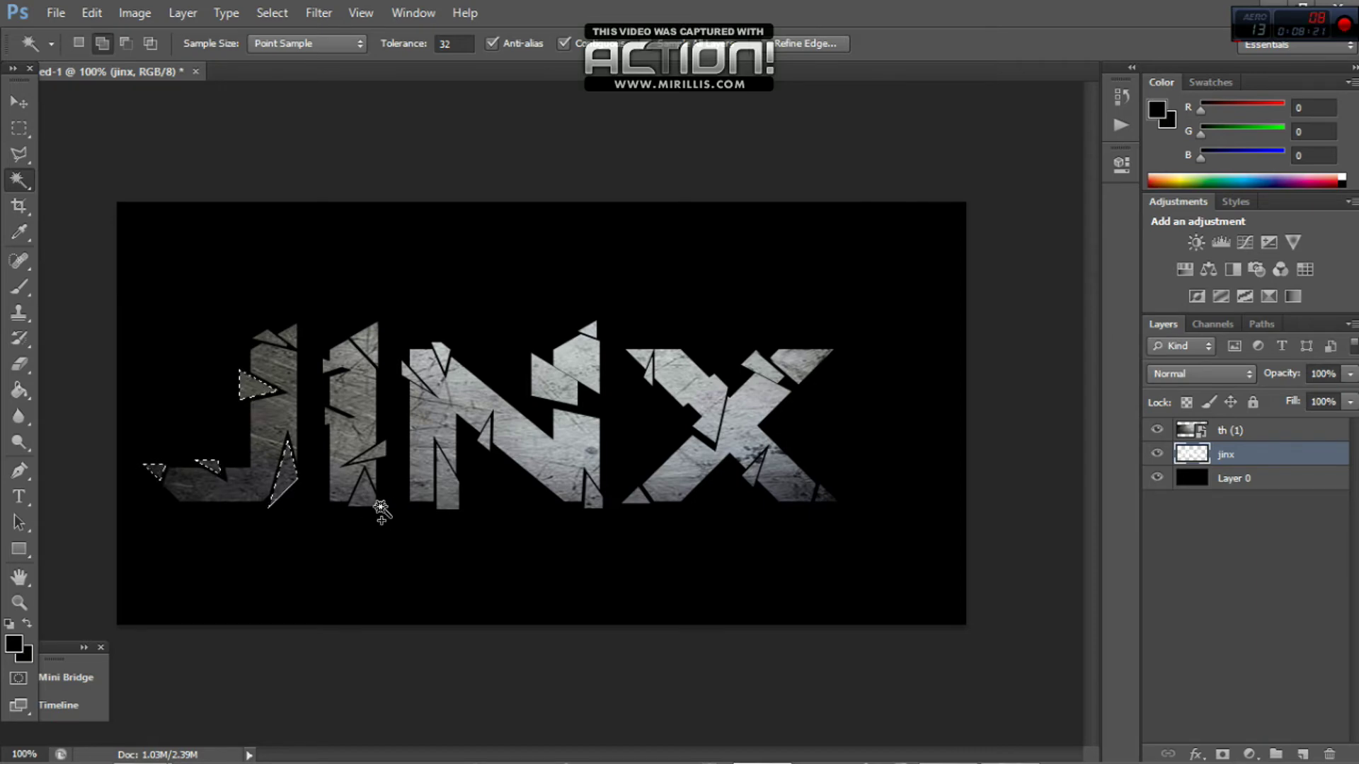
left_click(448, 489, "shift")
left_click(404, 379, "shift")
left_click(91, 14)
left_click(121, 73)
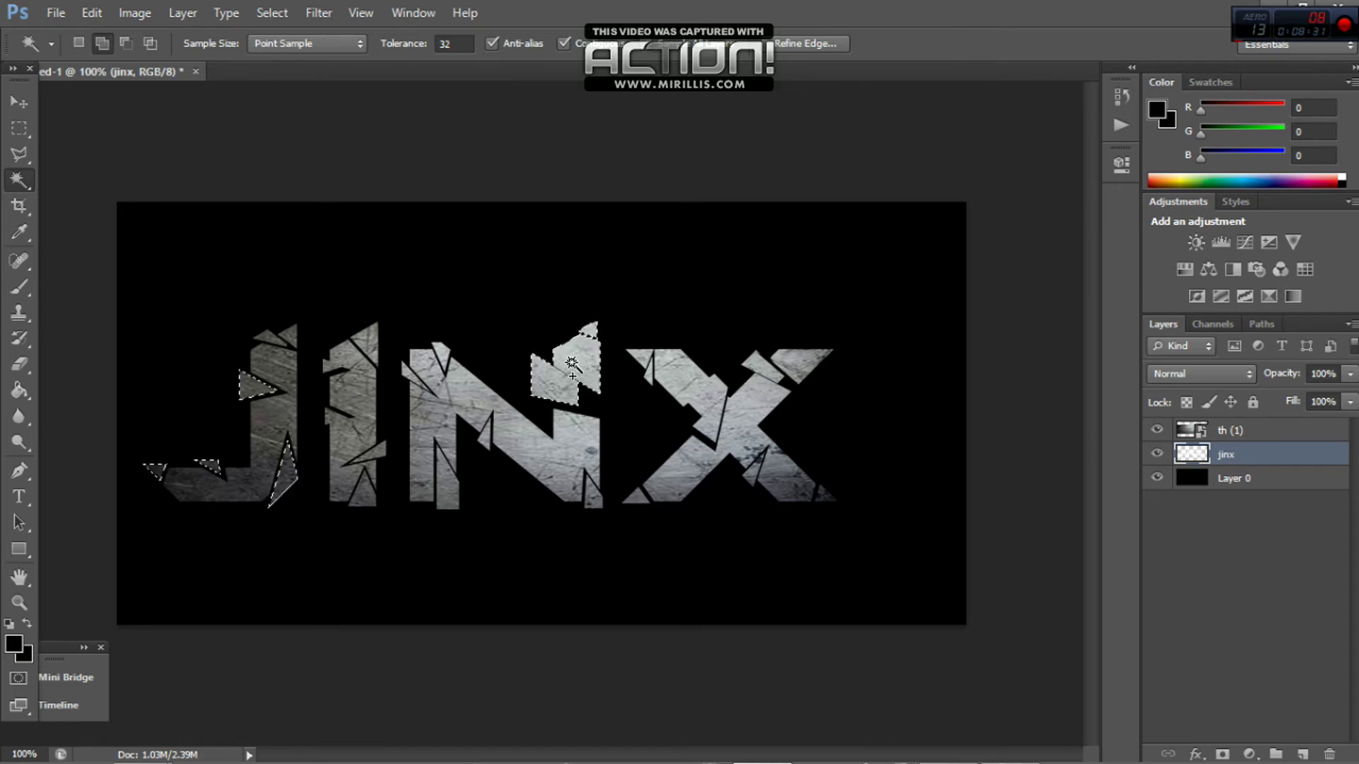
Step: Try adding the shard at the N's upper left to the selection, and undo that addition
left_click(439, 346, "shift")
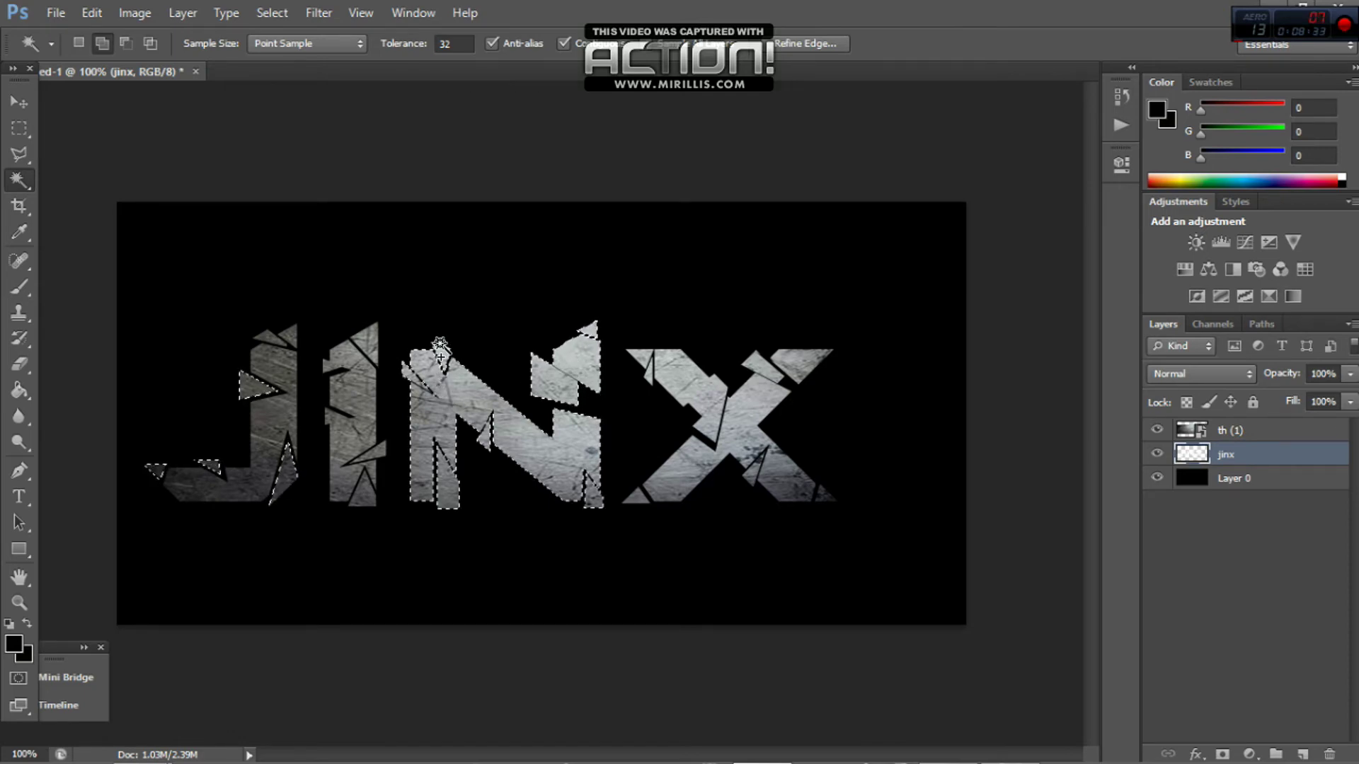
left_click(102, 12)
left_click(125, 72)
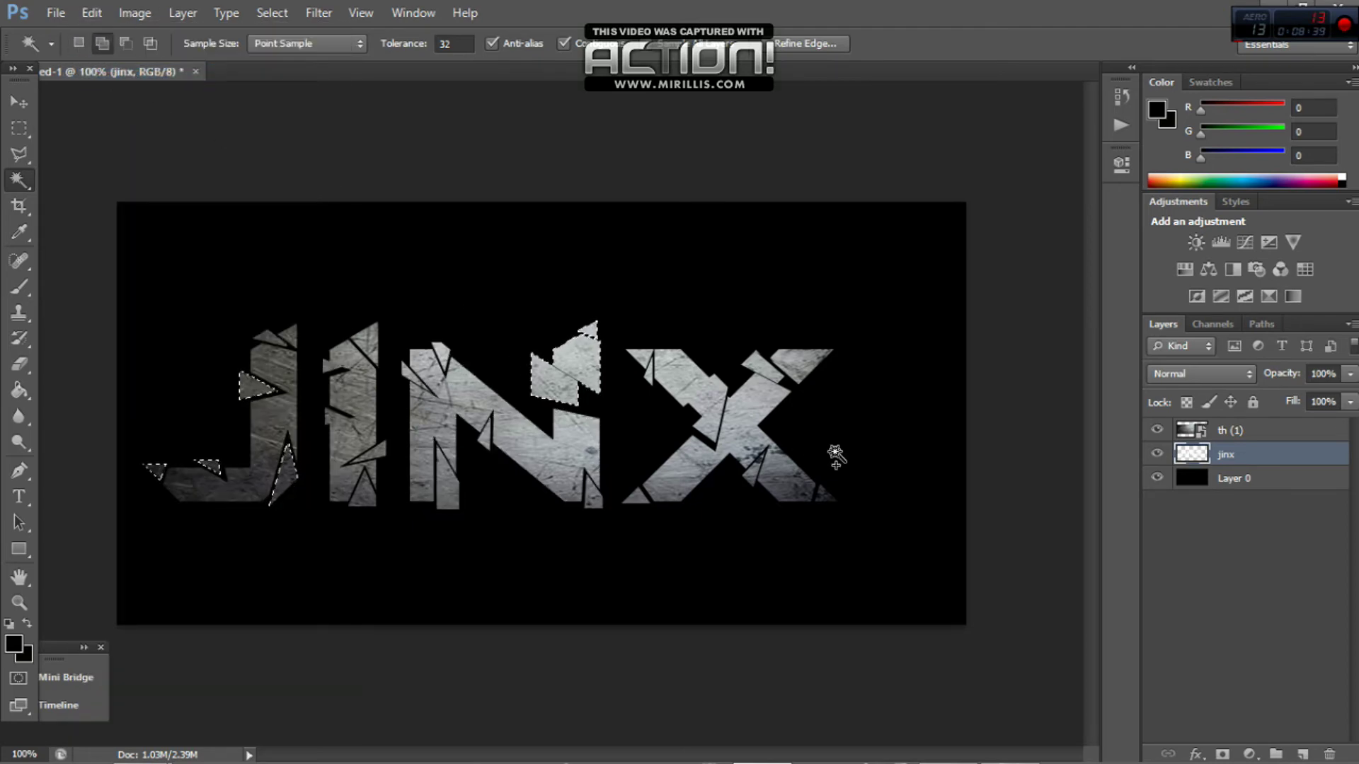
Step: Extend the selection with pieces of the X, the pieces of the I and the upper shard of the J
left_click(758, 361)
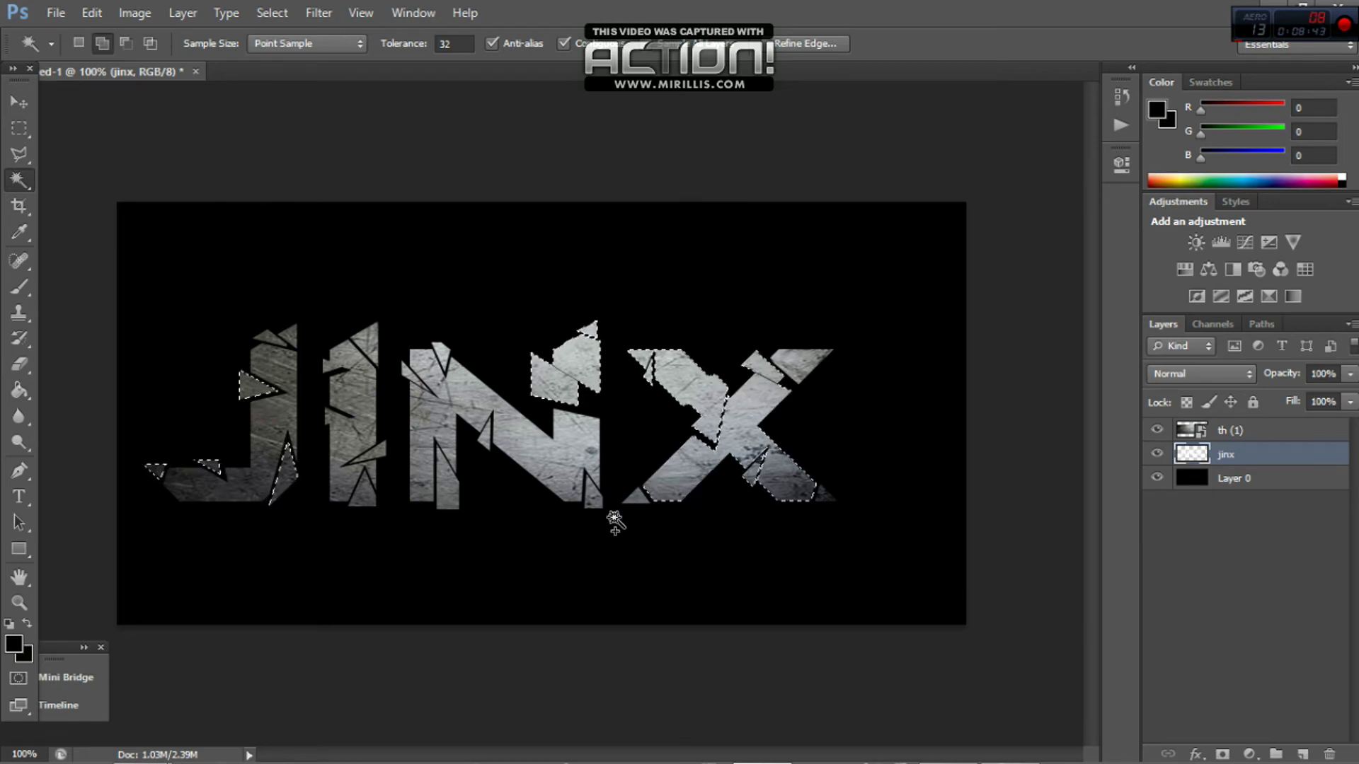
left_click(366, 495)
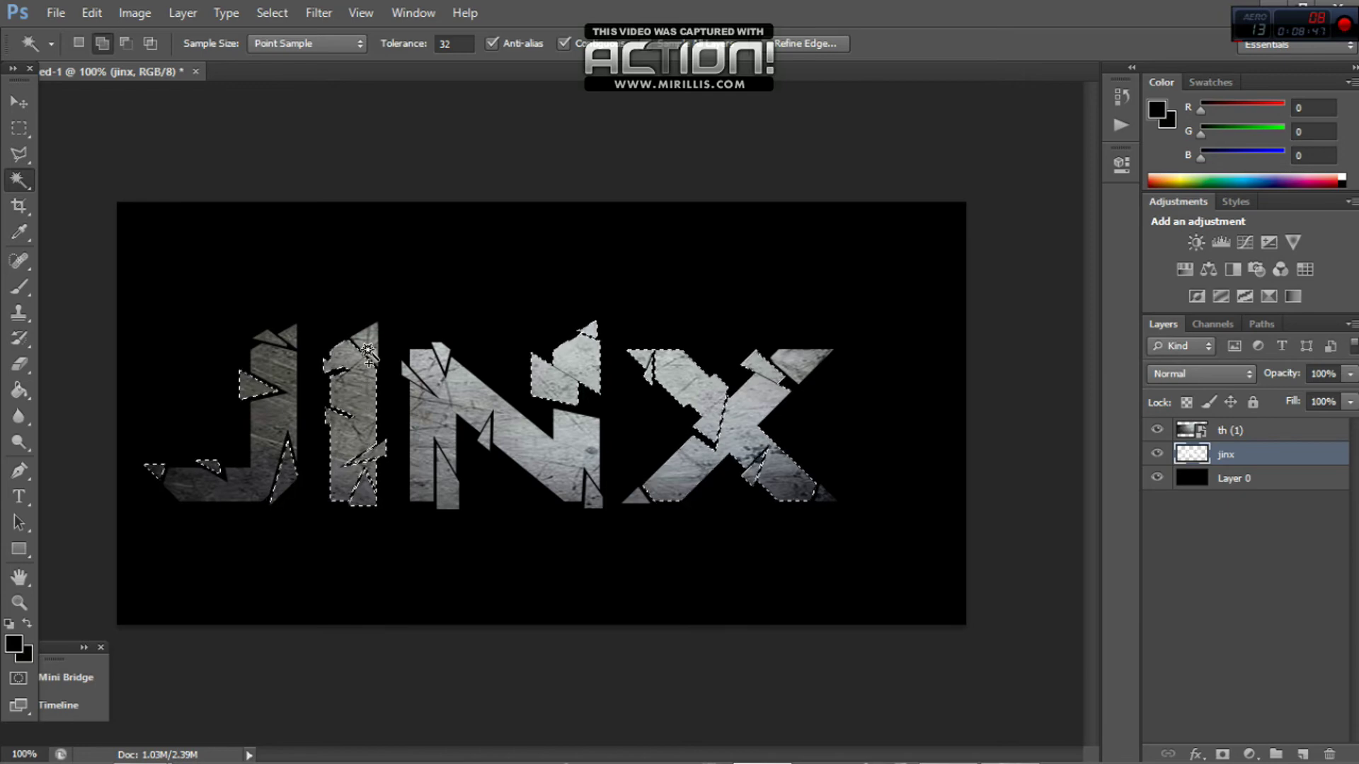
left_click(262, 341, "shift")
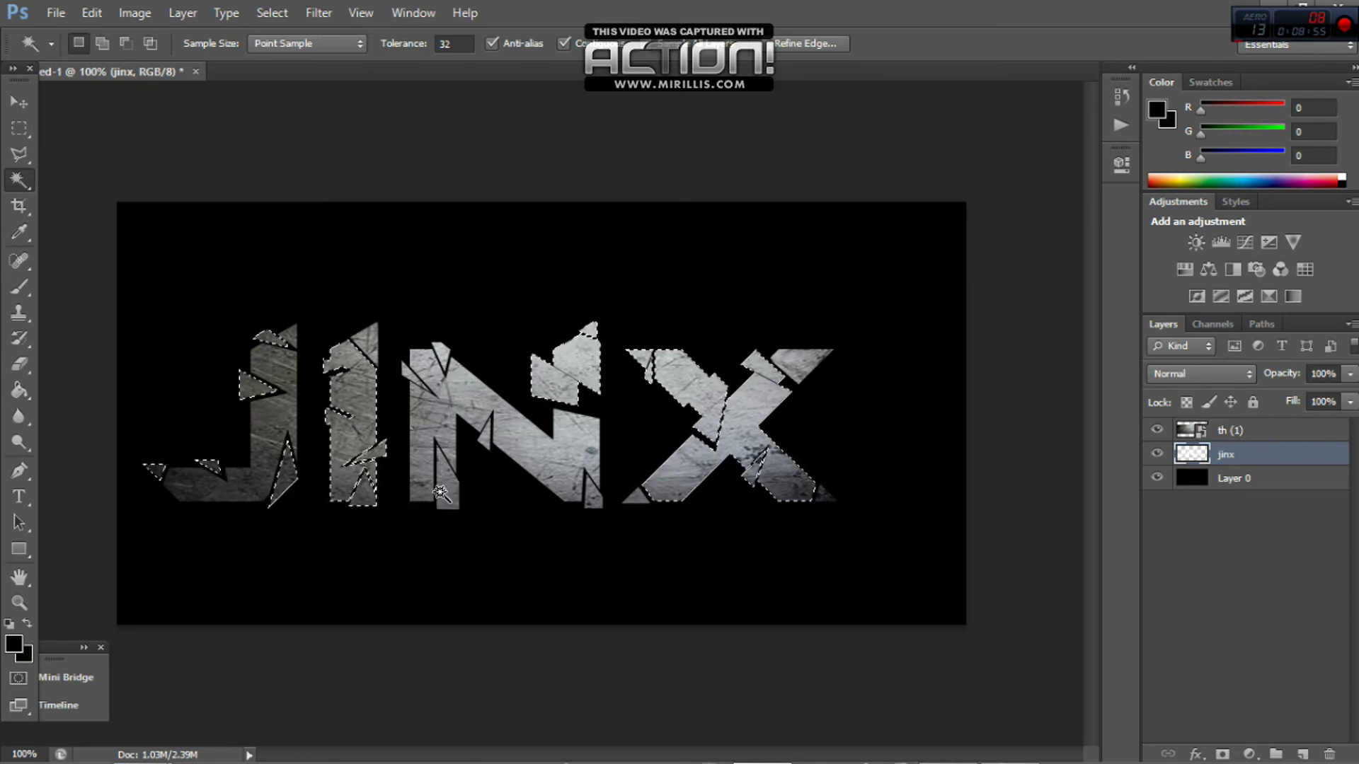
Step: Choose the Magic Wand tool again and select the main body of the N alone
right_click(16, 184)
left_click(54, 193)
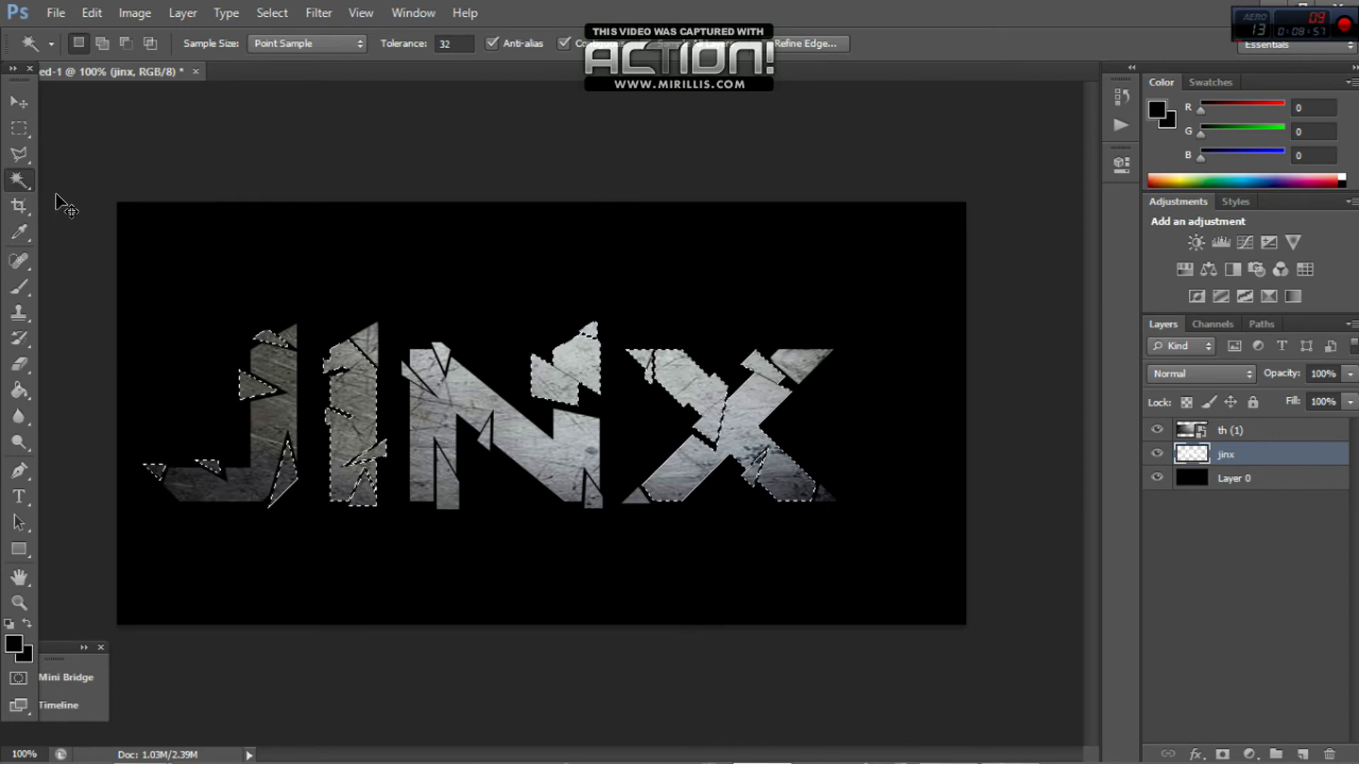
left_click(443, 487)
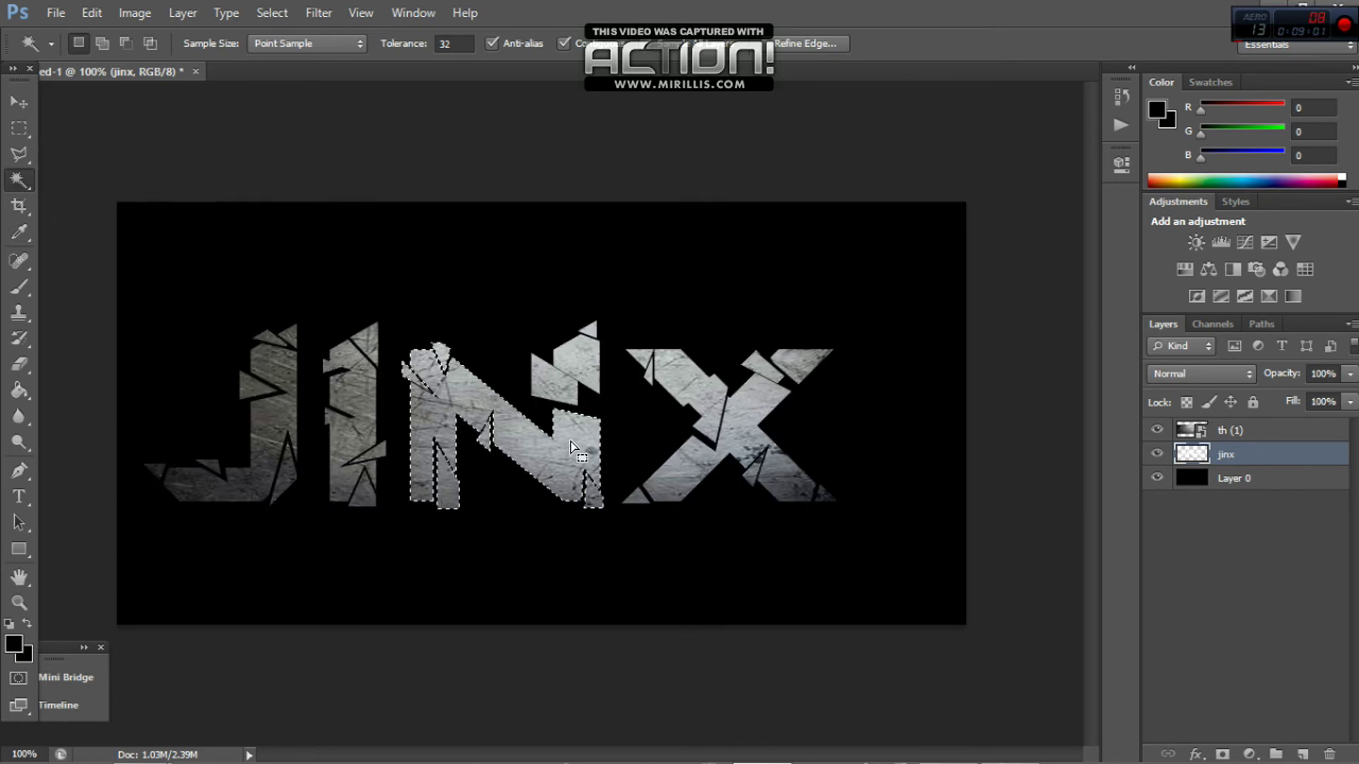
Step: Select the pieces of the I and add the main body and lower shards of the N to the selection
left_click(369, 495)
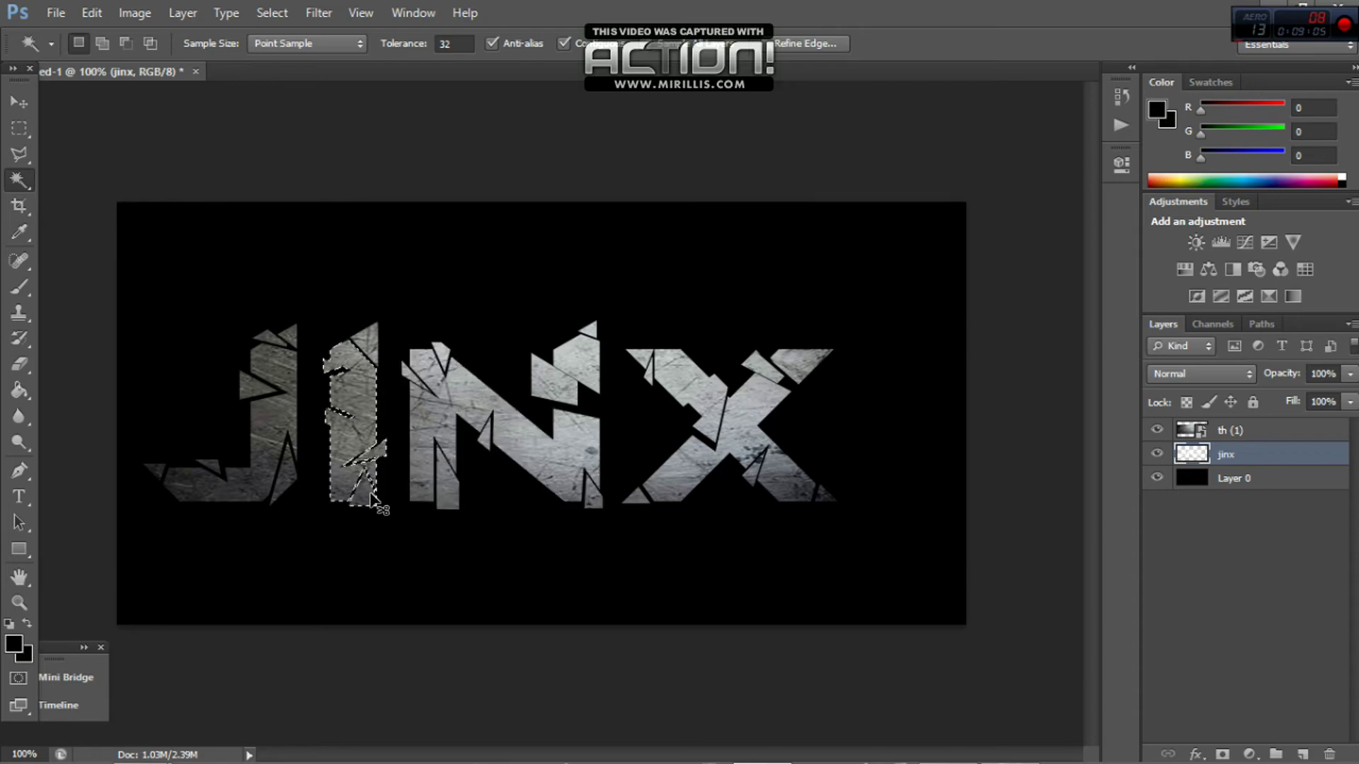
left_click(354, 467, "shift")
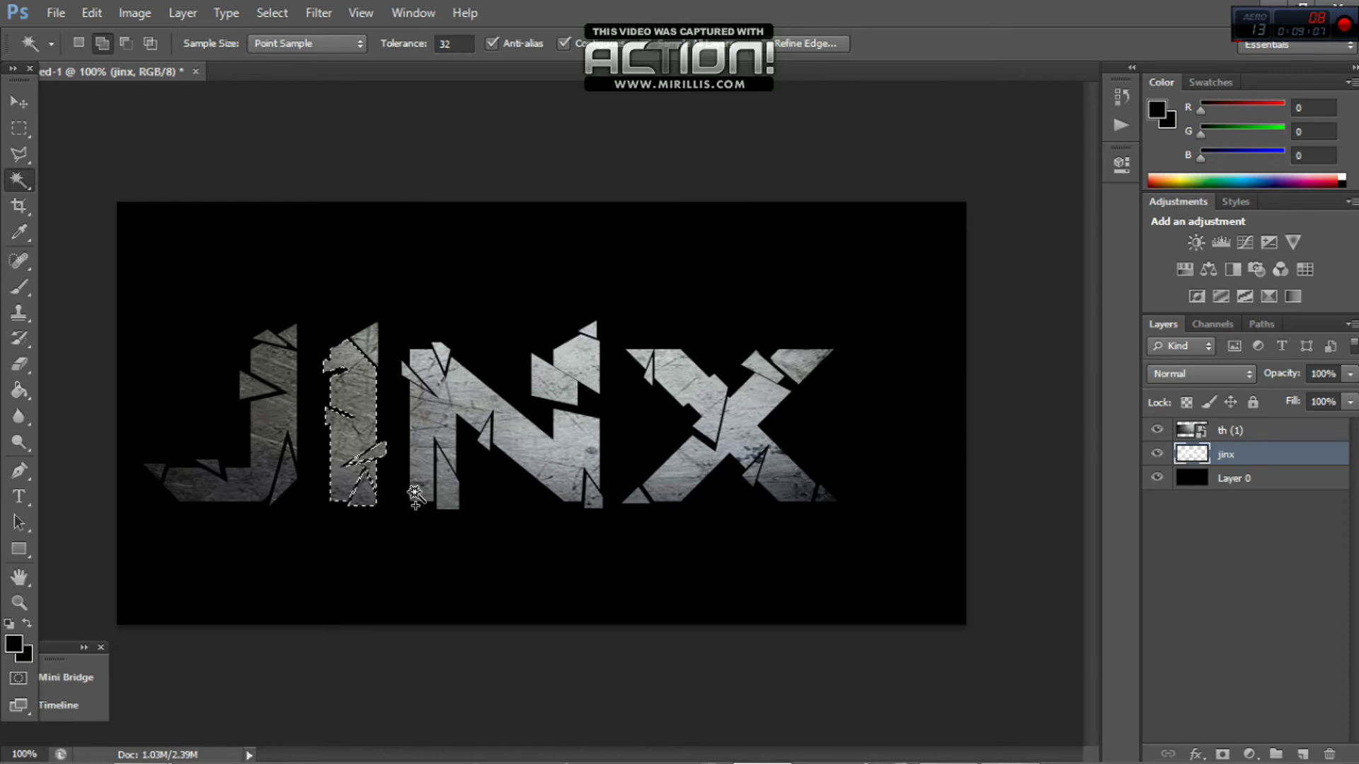
left_click(446, 489)
left_click(496, 432)
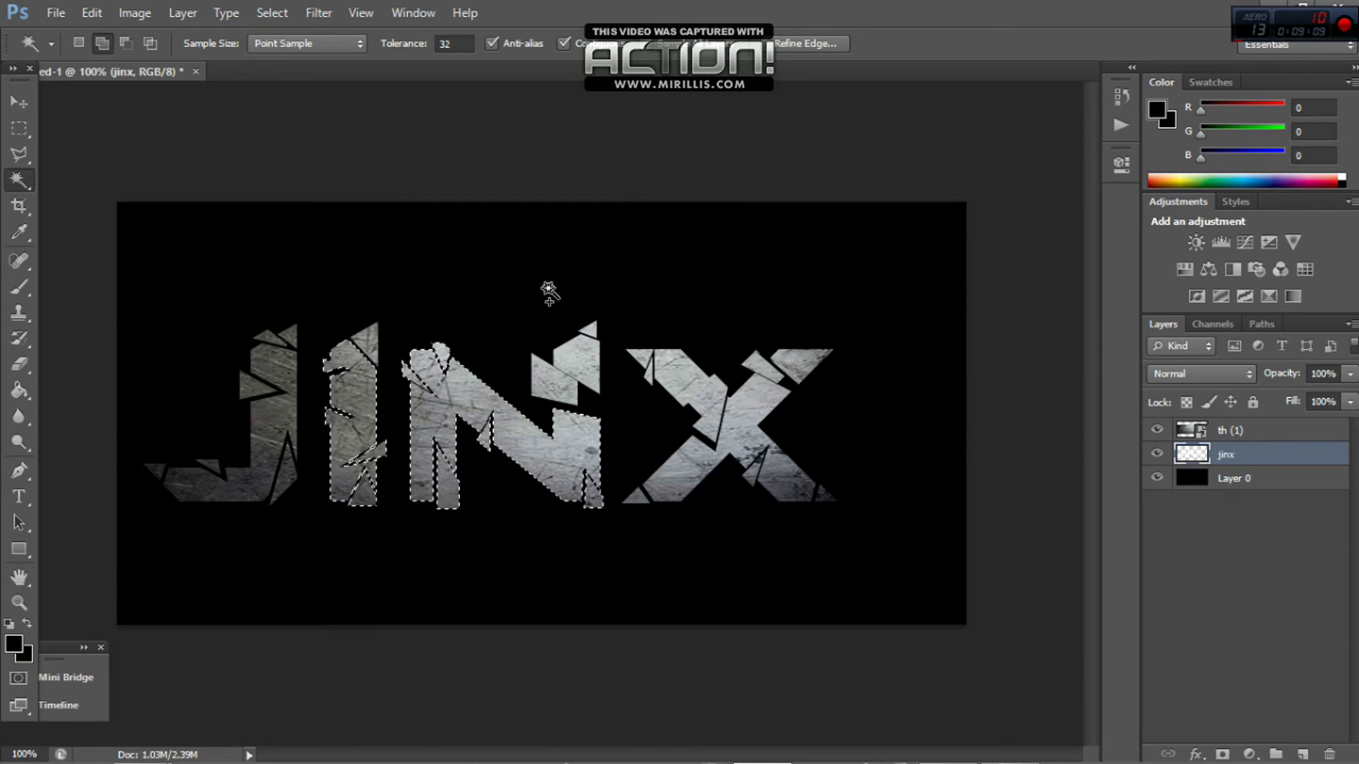
Step: Add the J's loose shards and the pieces of the X to the selection, and copy the selected pieces to a new layer
left_click(274, 382)
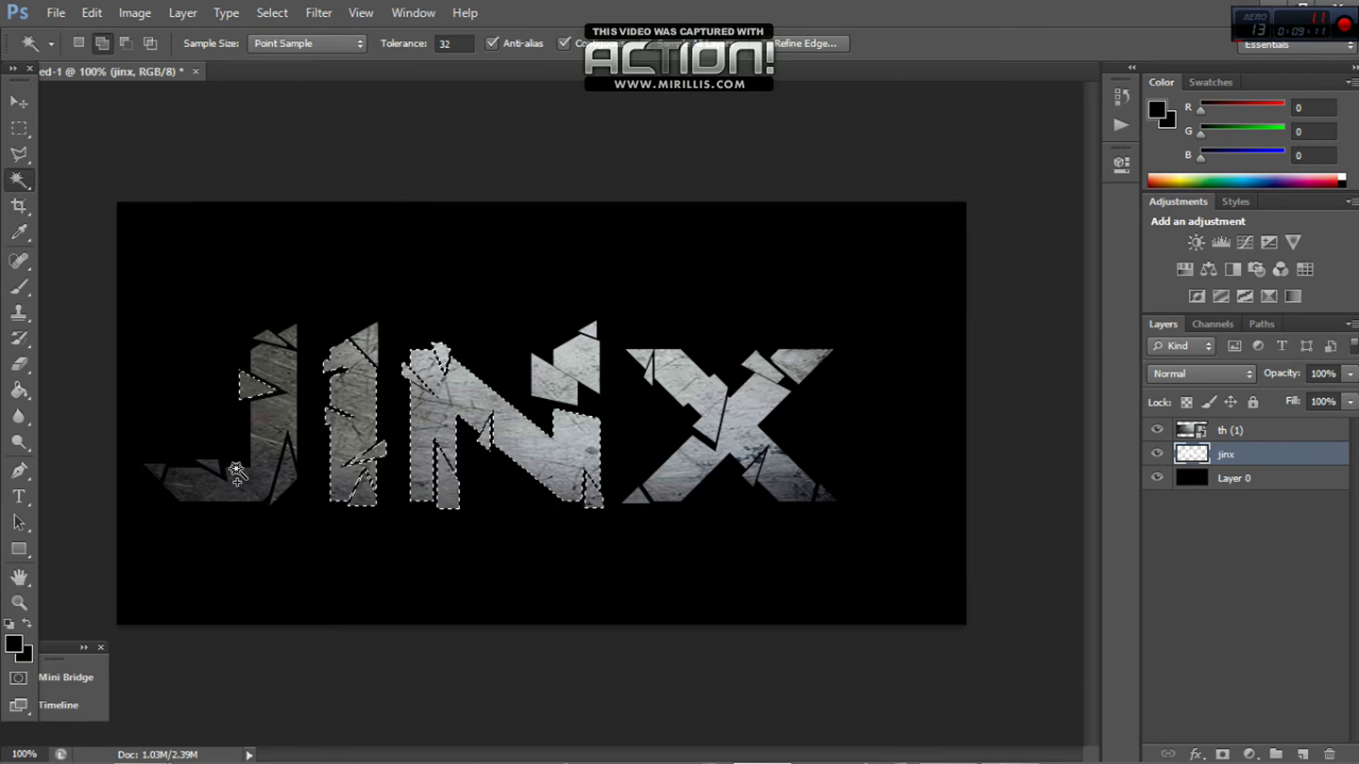
left_click(211, 467)
left_click(750, 439)
left_click(680, 460)
left_click(666, 382)
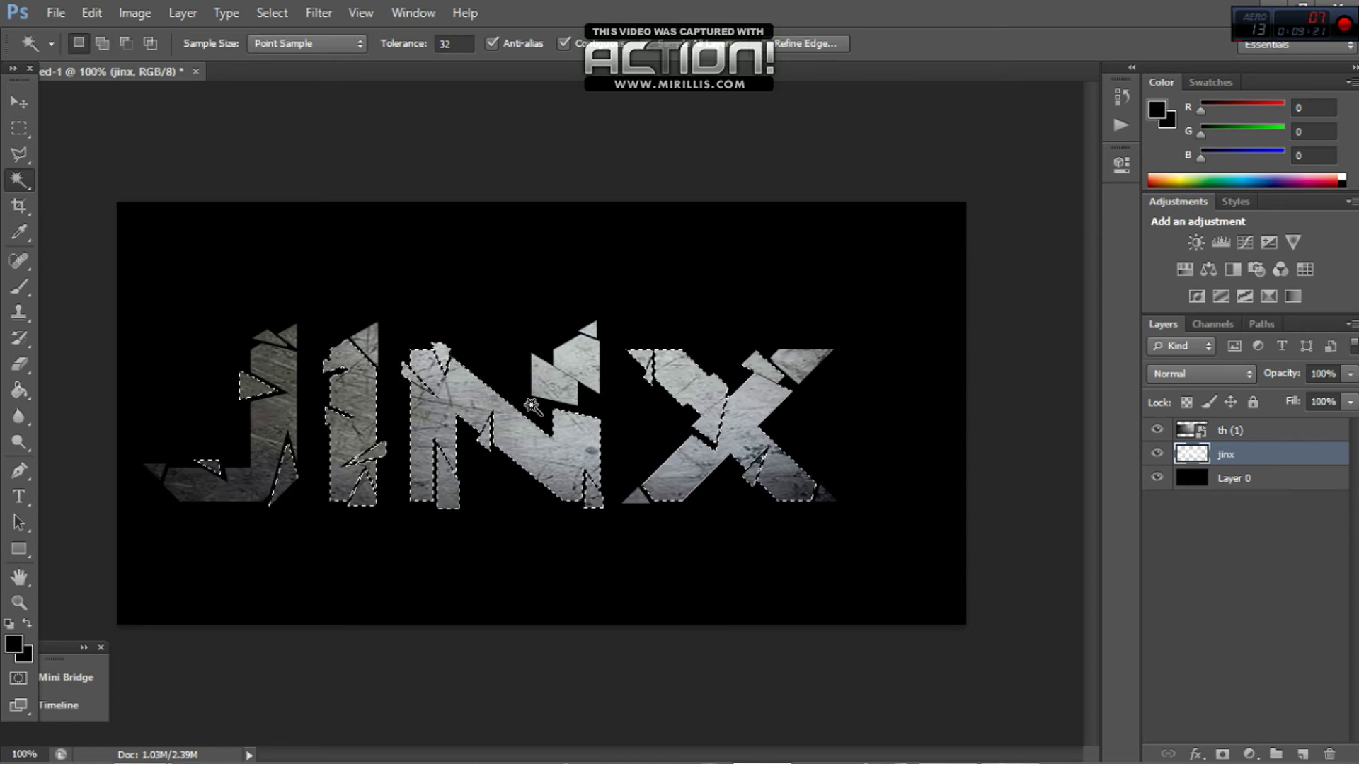
key("ctrl+j")
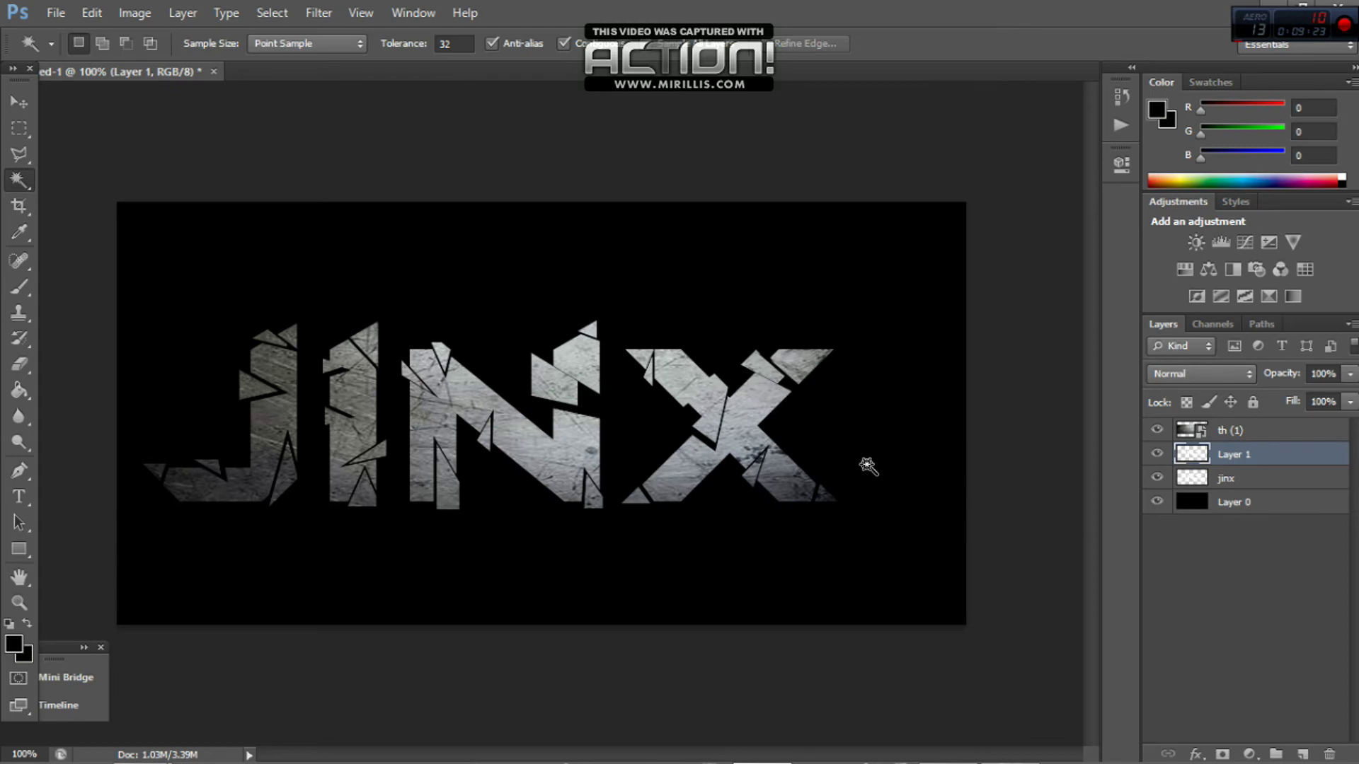
Step: Give the copied shard layer an Outer Glow style with the near-black colour 050505
right_click(1223, 462)
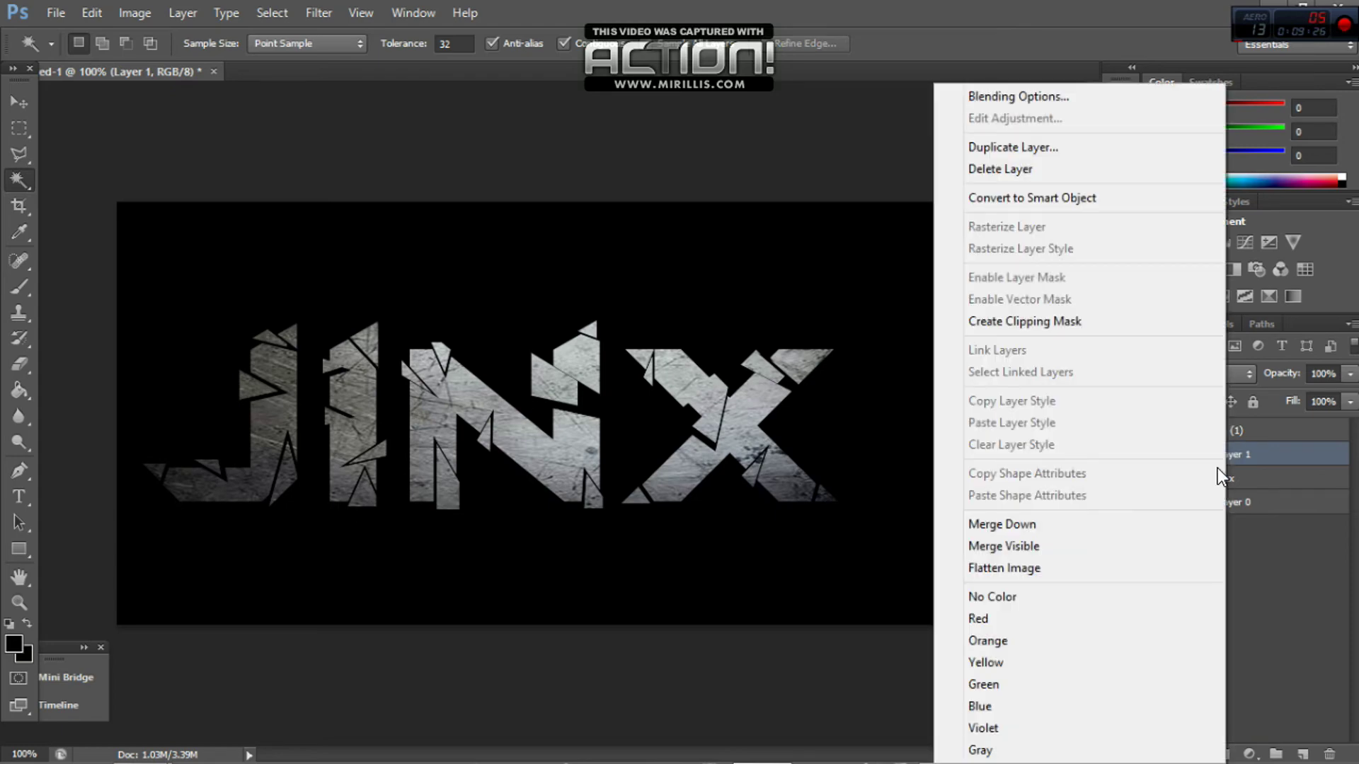
left_click(1096, 95)
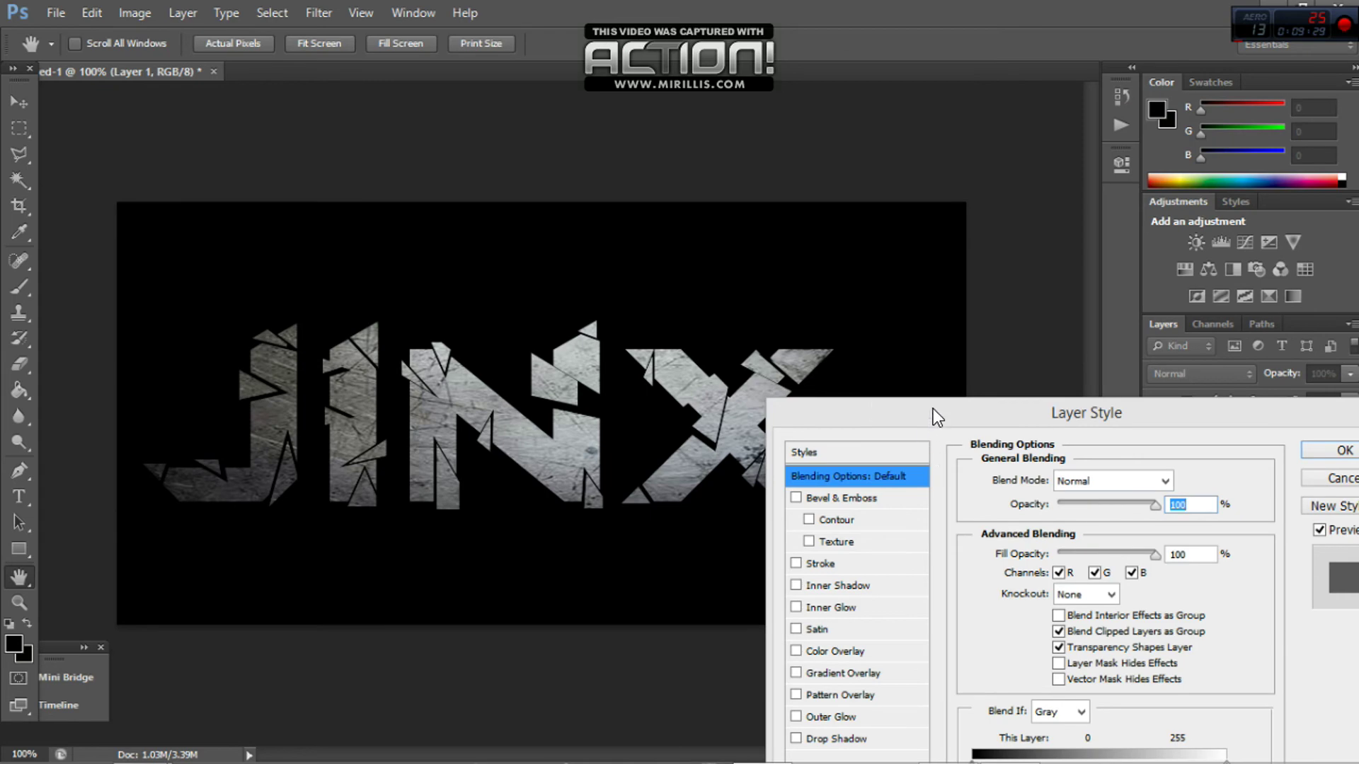
left_click_drag(933, 409, 776, 222)
left_click(662, 530)
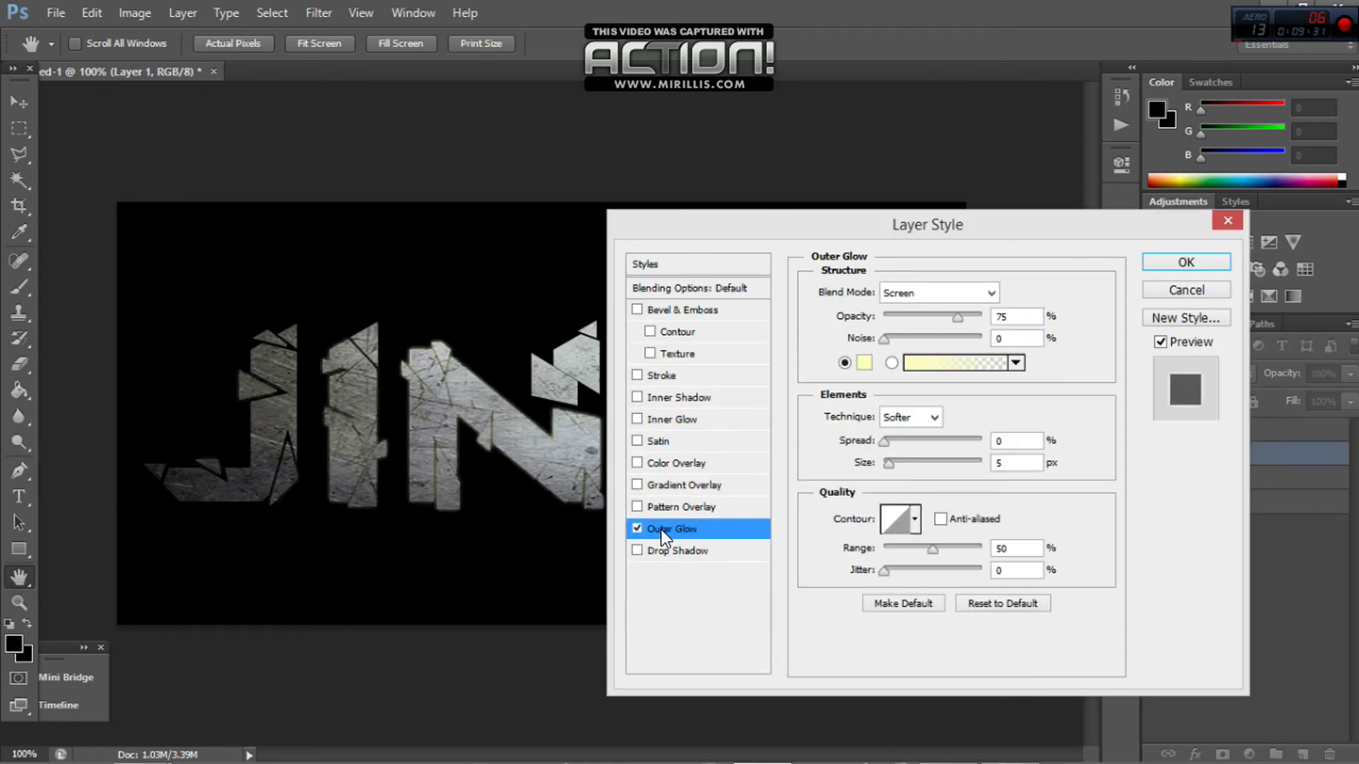
left_click(862, 364)
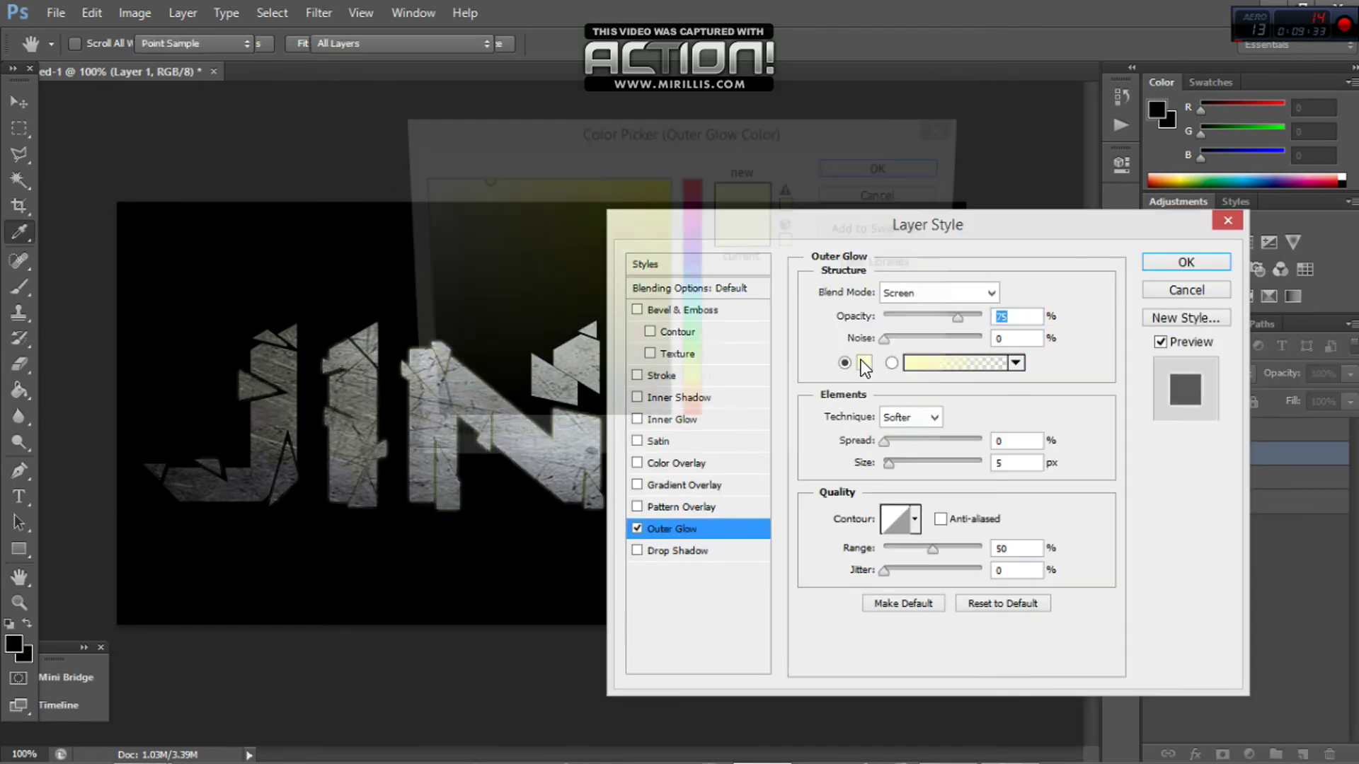
left_click(417, 427)
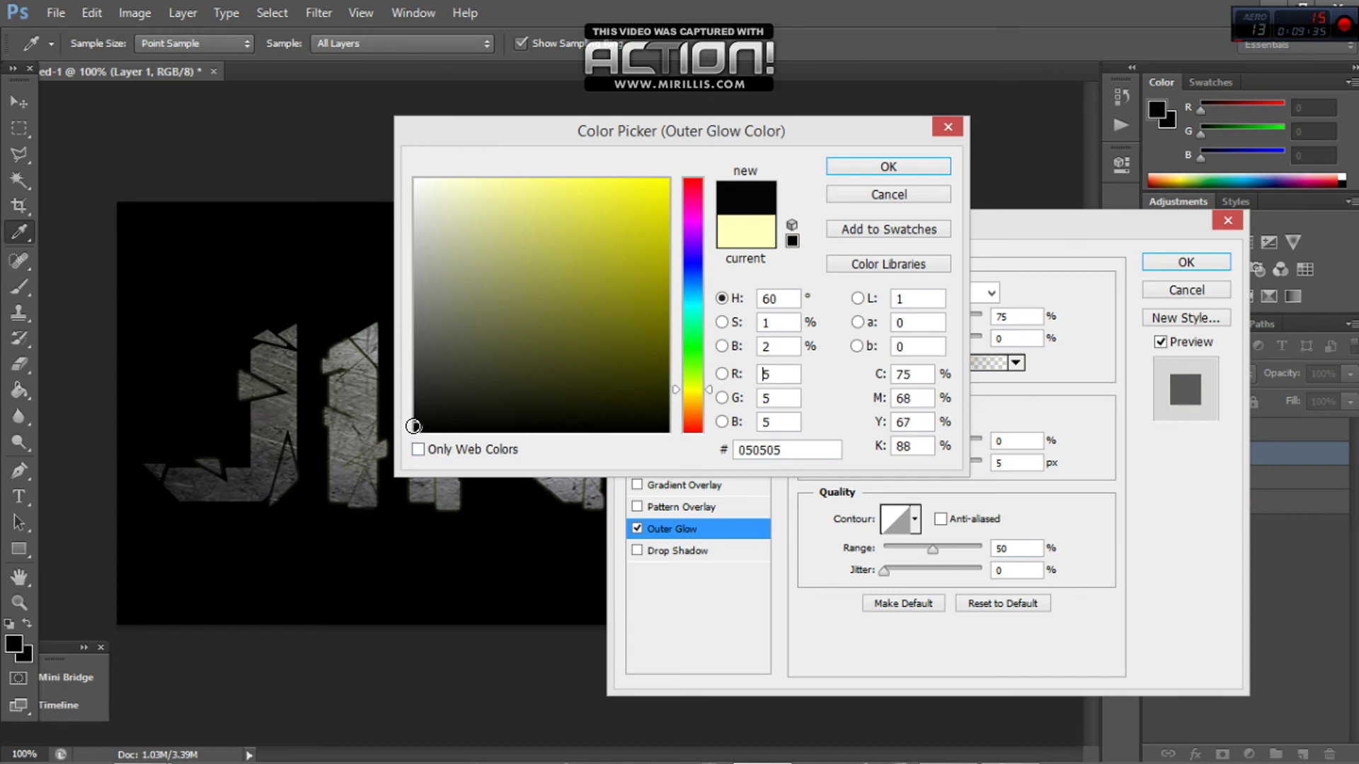
left_click(890, 173)
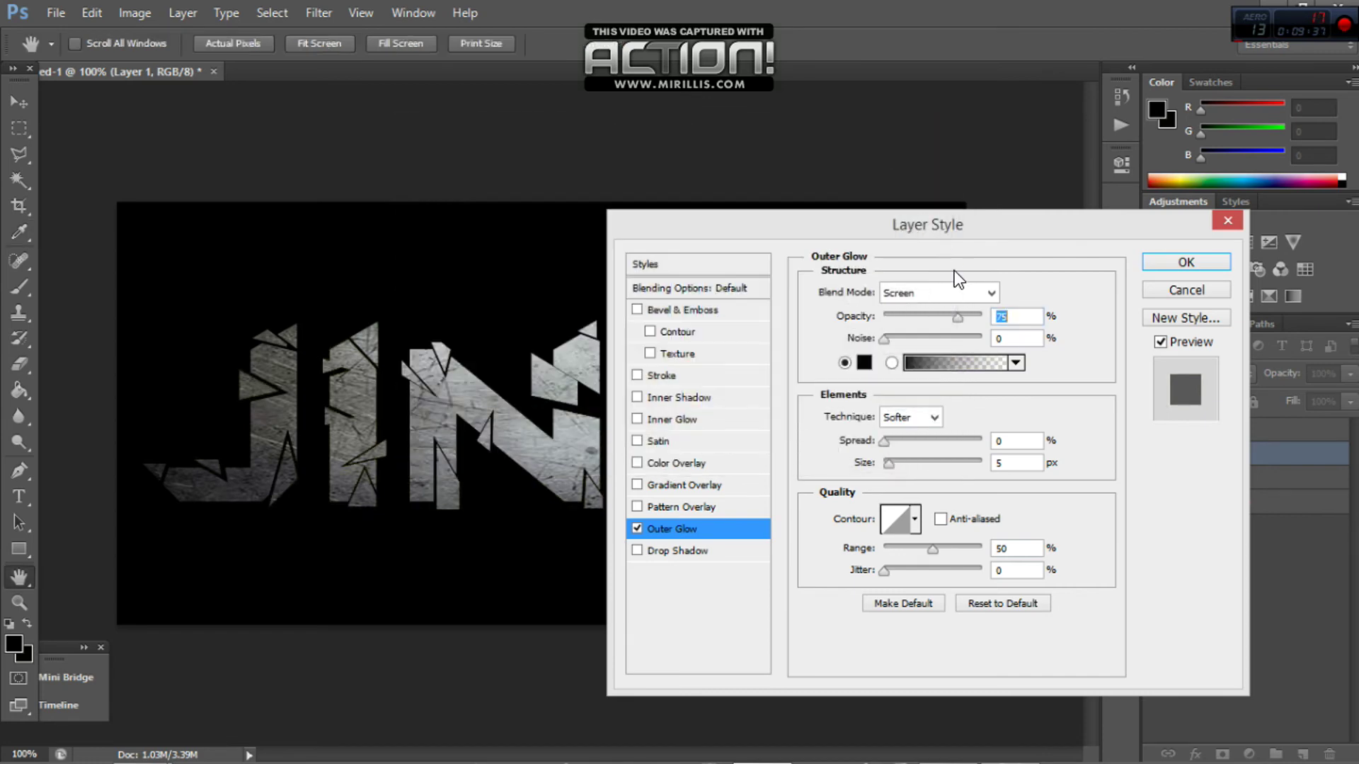
Step: Set the outer glow's blend mode to Normal, its opacity to 100% and its noise to 0%
left_click(985, 293)
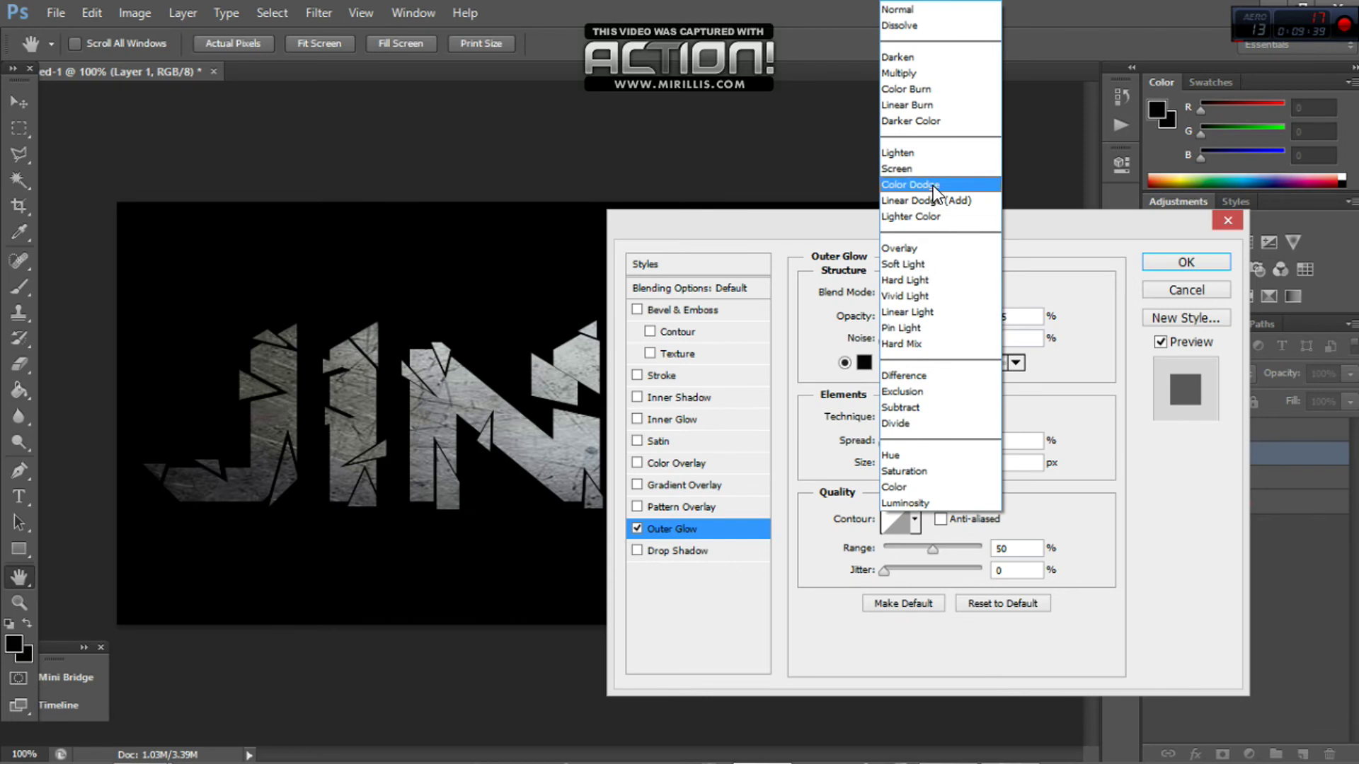
left_click(908, 12)
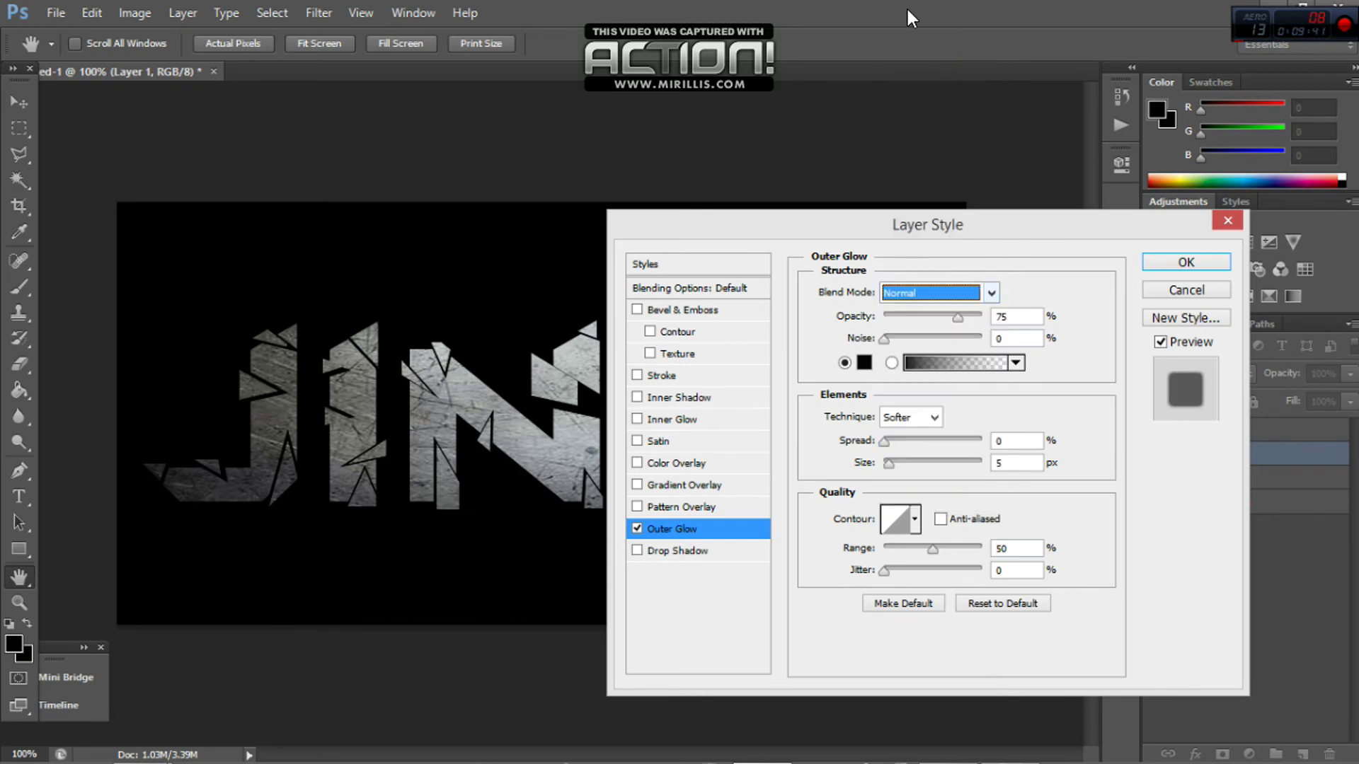
left_click_drag(956, 318, 986, 319)
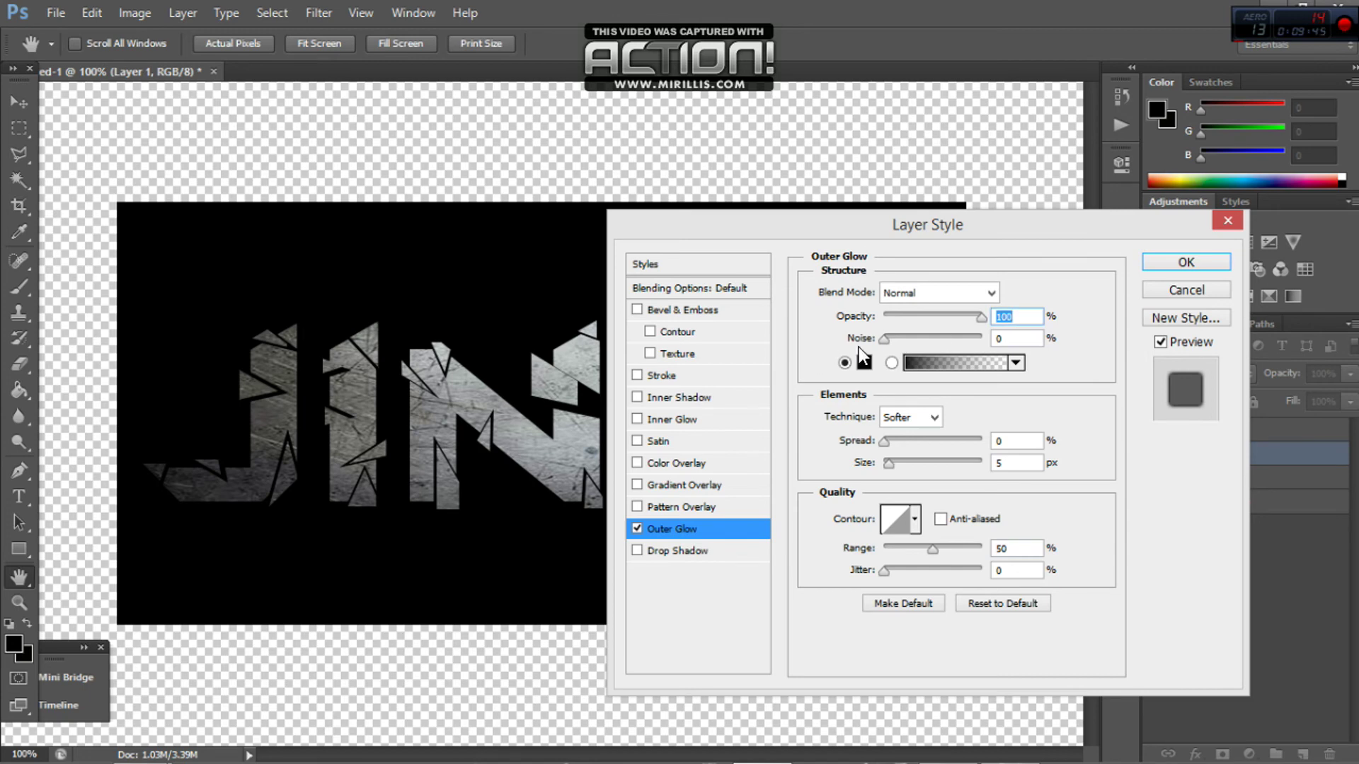
left_click_drag(882, 340, 935, 341)
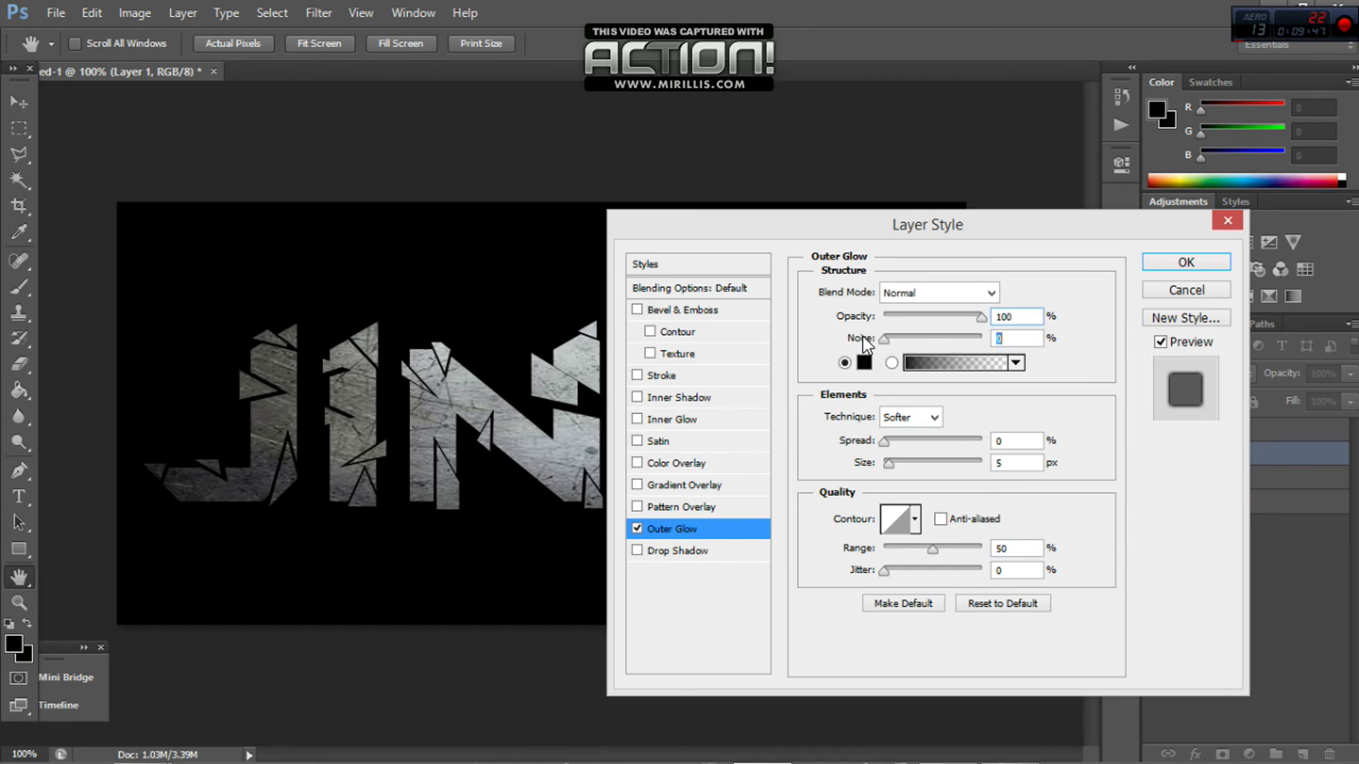
Step: Set the outer glow's spread to 9% and its size to 79 px
left_click_drag(883, 444, 902, 465)
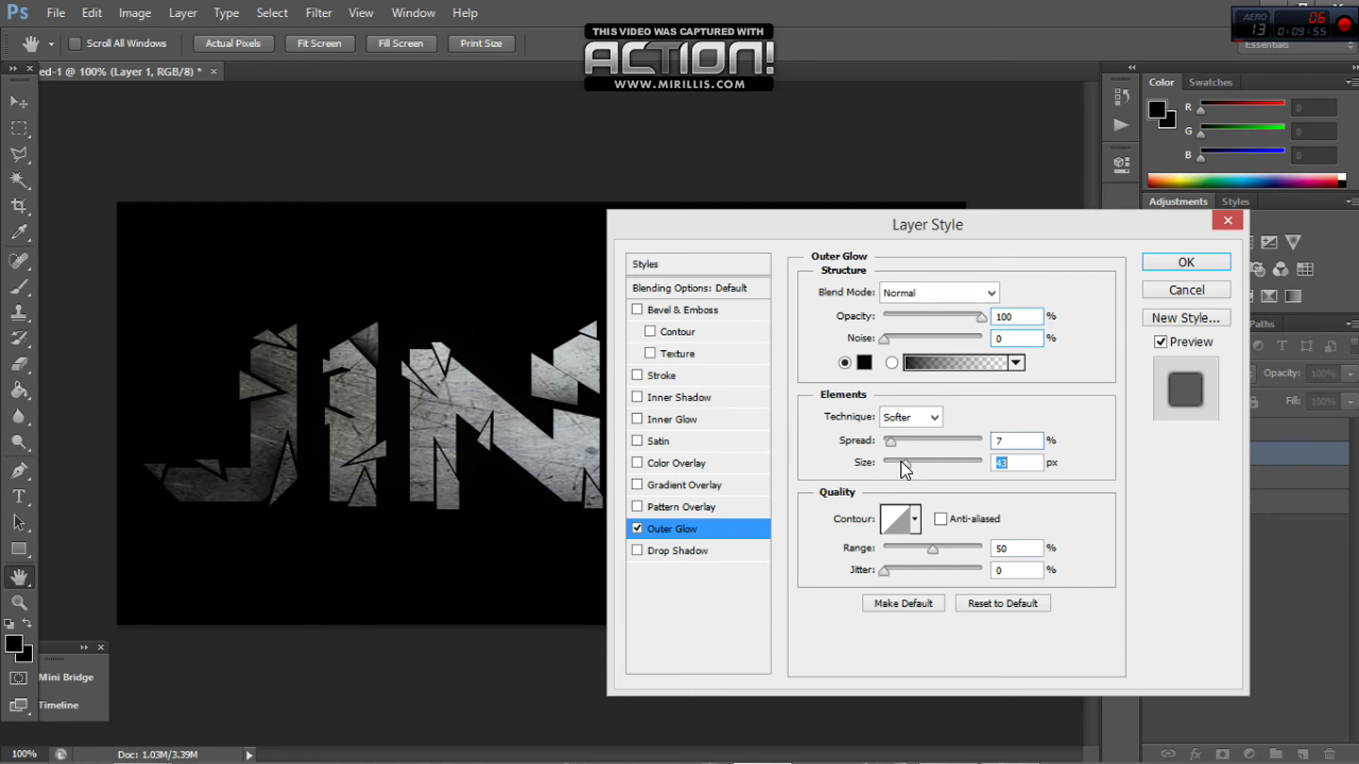
left_click_drag(901, 464, 910, 463)
left_click_drag(797, 230, 1008, 142)
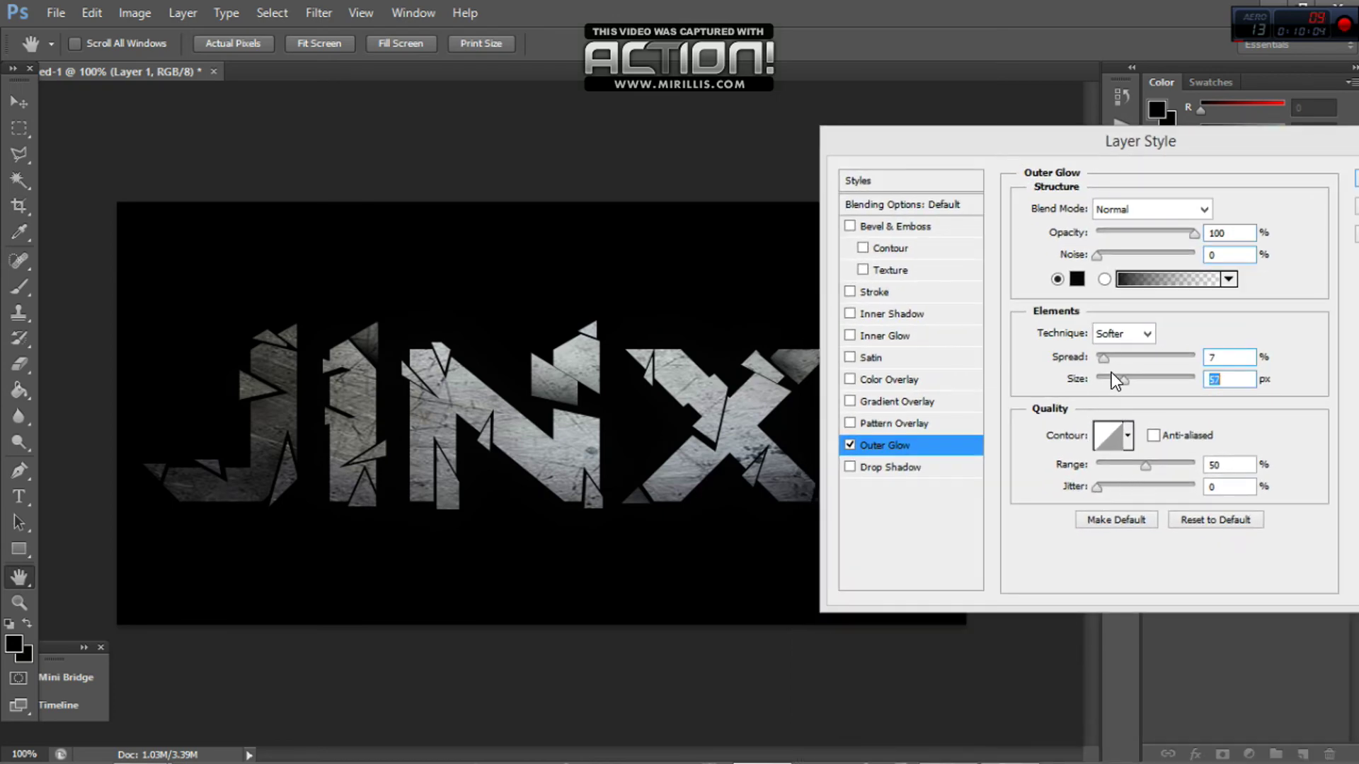
left_click_drag(1118, 383, 1127, 384)
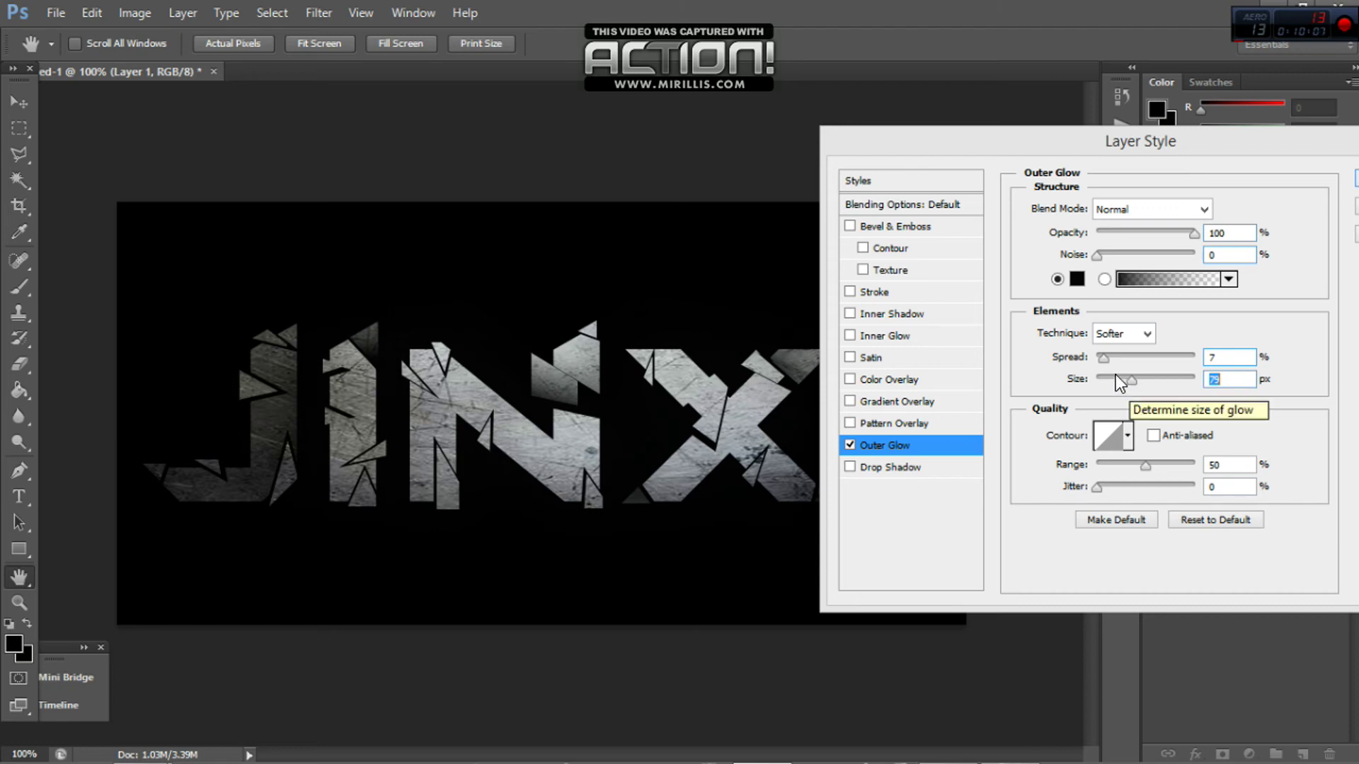
left_click_drag(1097, 358, 1101, 358)
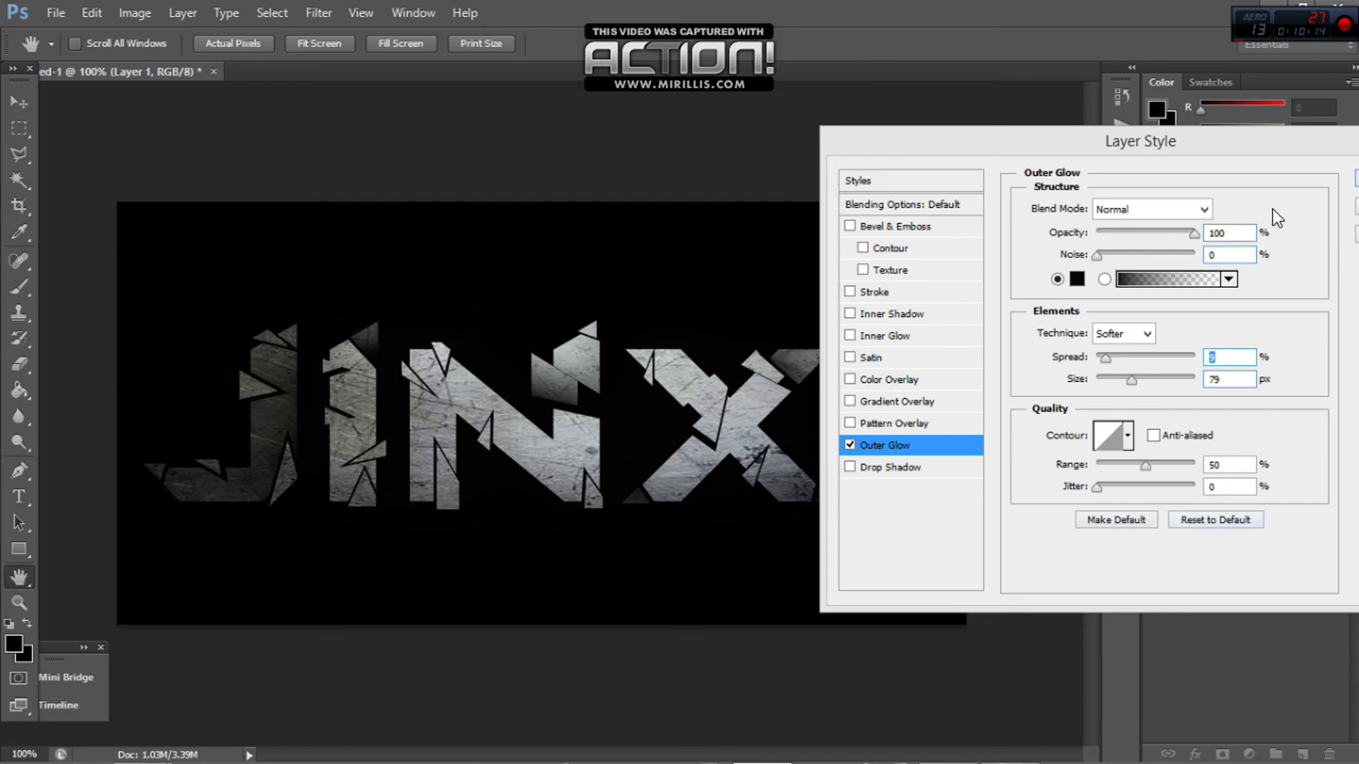
left_click_drag(1260, 148, 1157, 155)
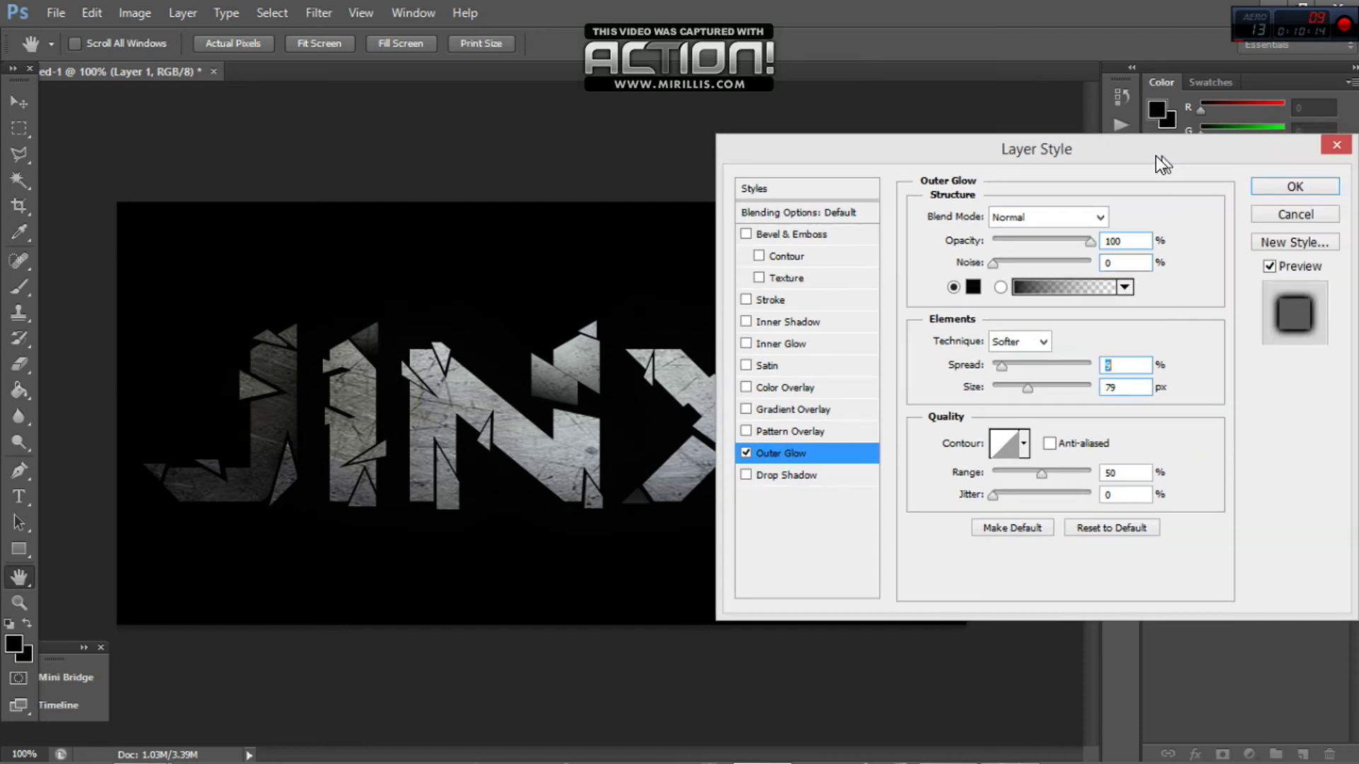
left_click(770, 475)
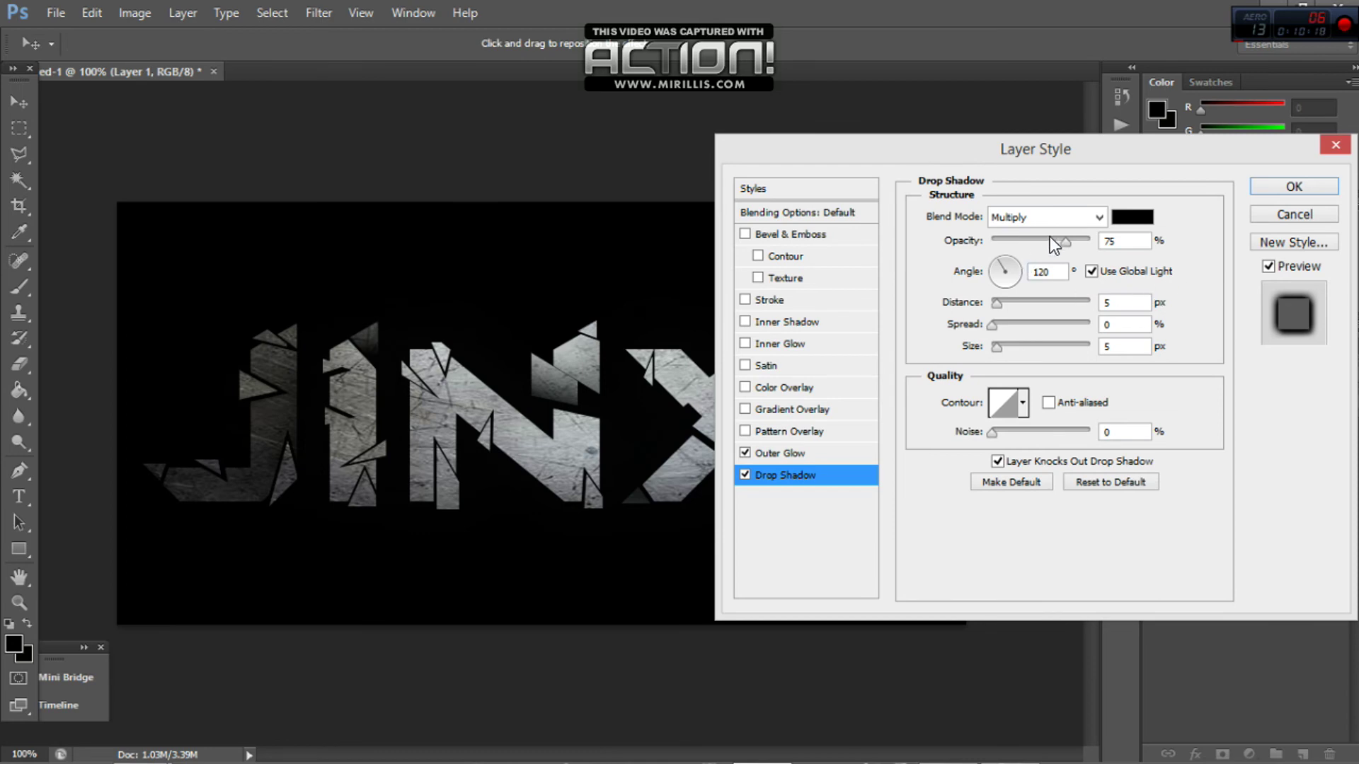
left_click(1090, 222)
left_click(1048, 239)
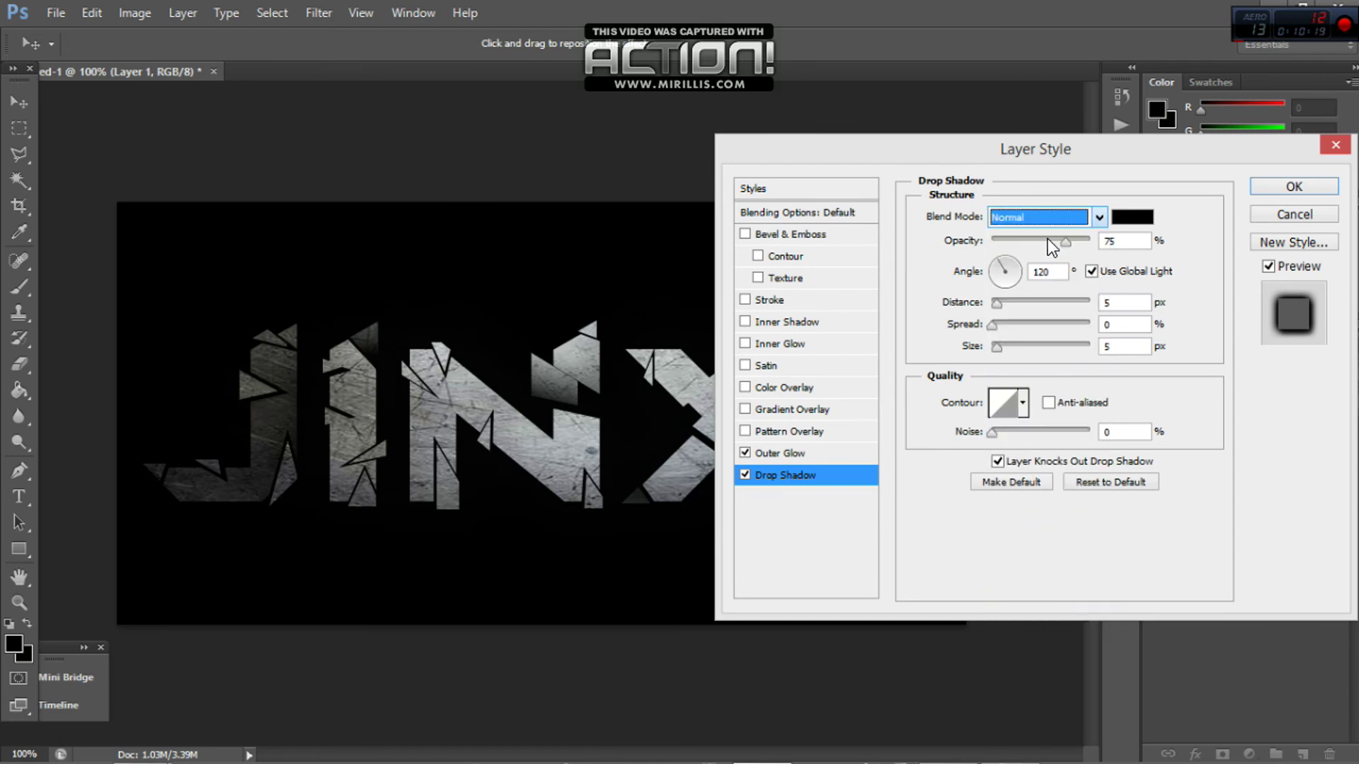
left_click(991, 325)
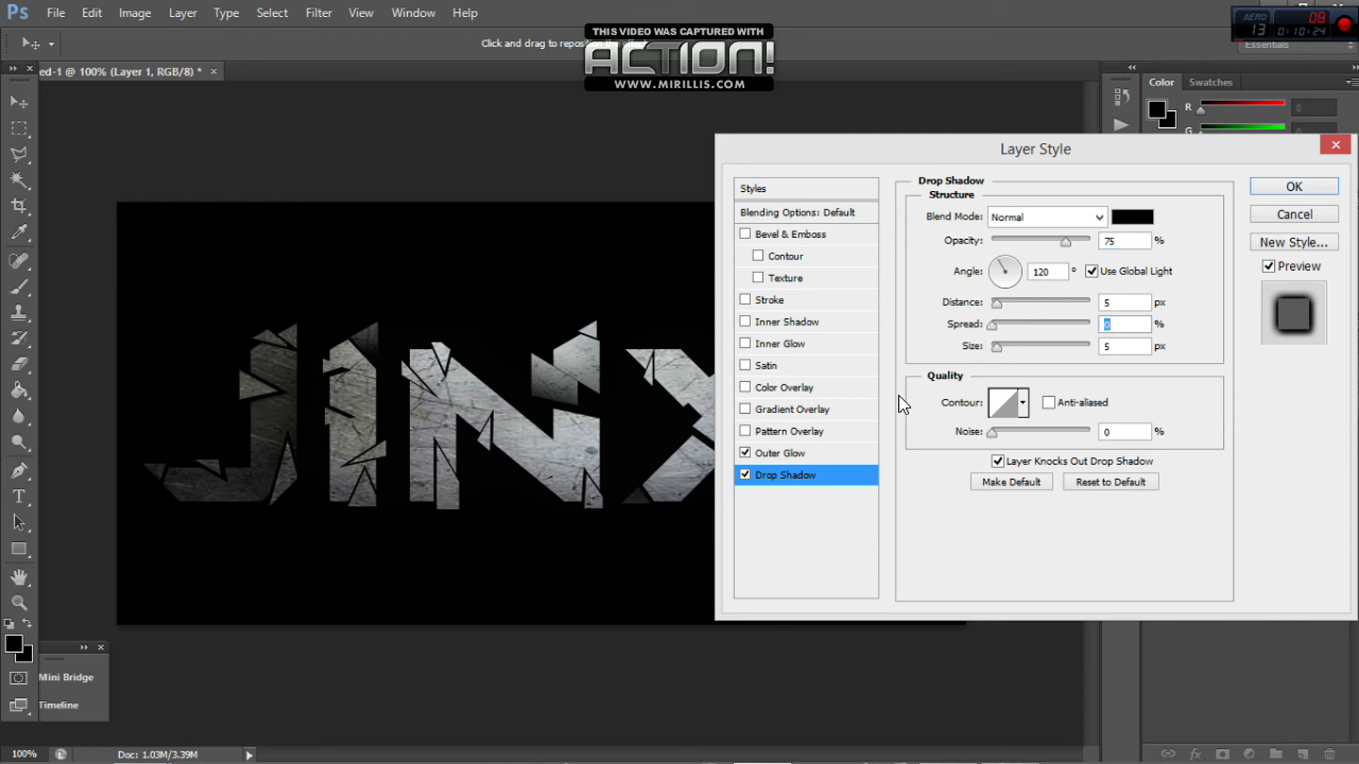
left_click(739, 476)
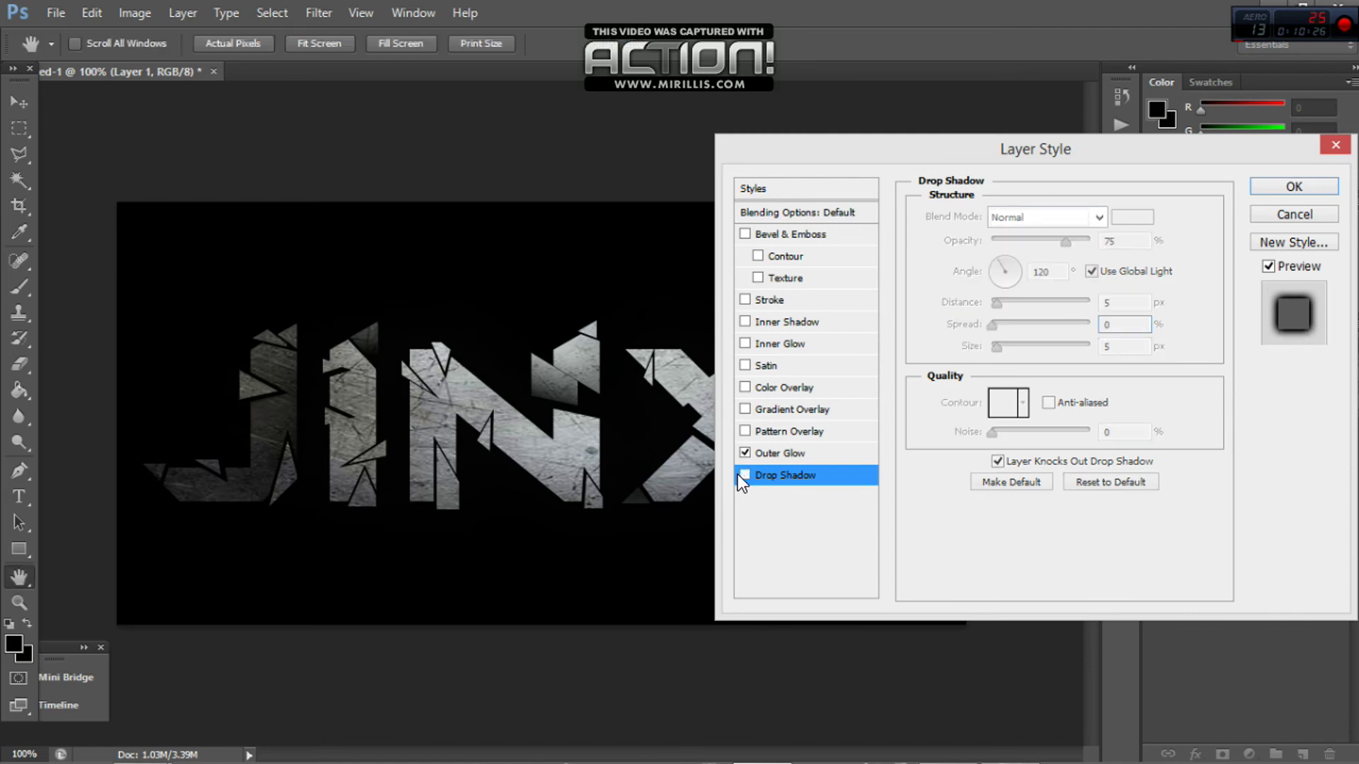
Step: Apply the Outer Glow style to the copied shard layer
left_click(1255, 187)
key("w")
left_click(670, 317)
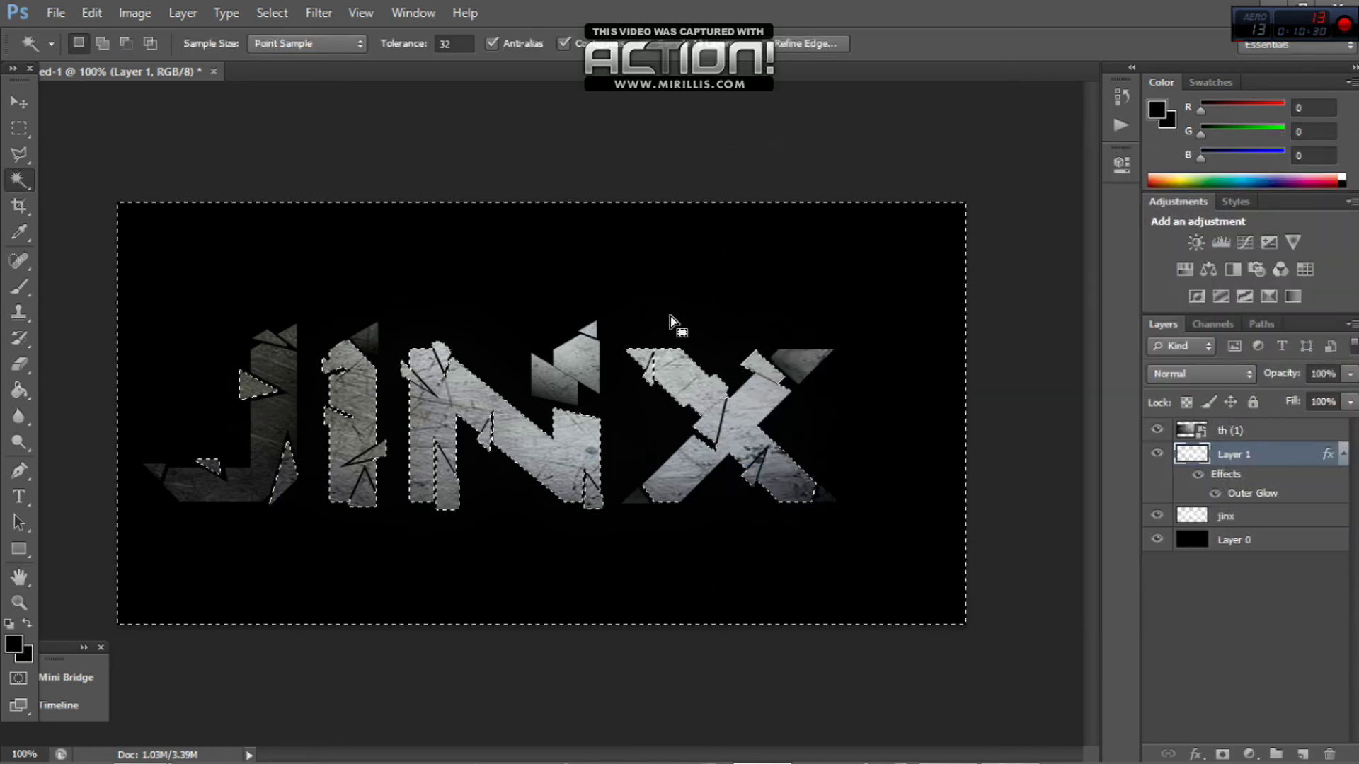
left_click_drag(670, 316, 307, 250)
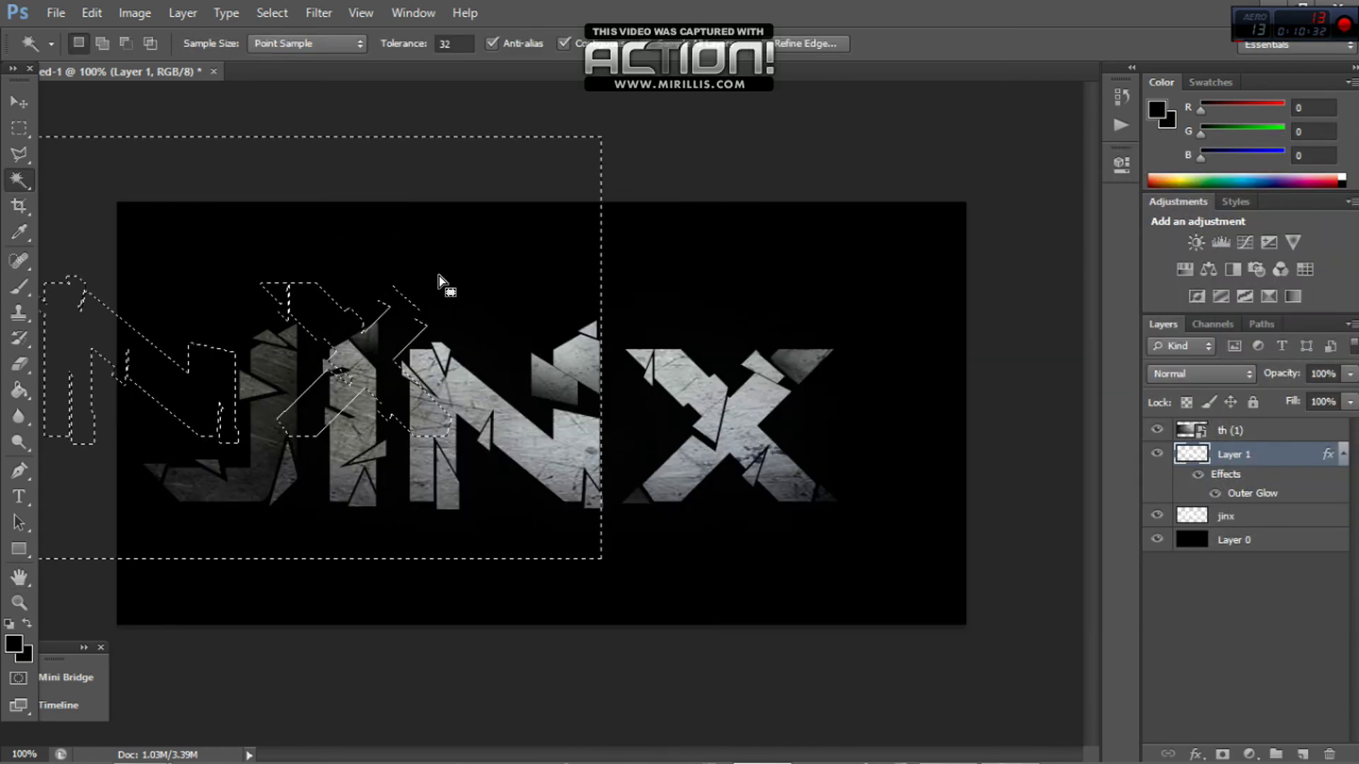
key("ctrl+d")
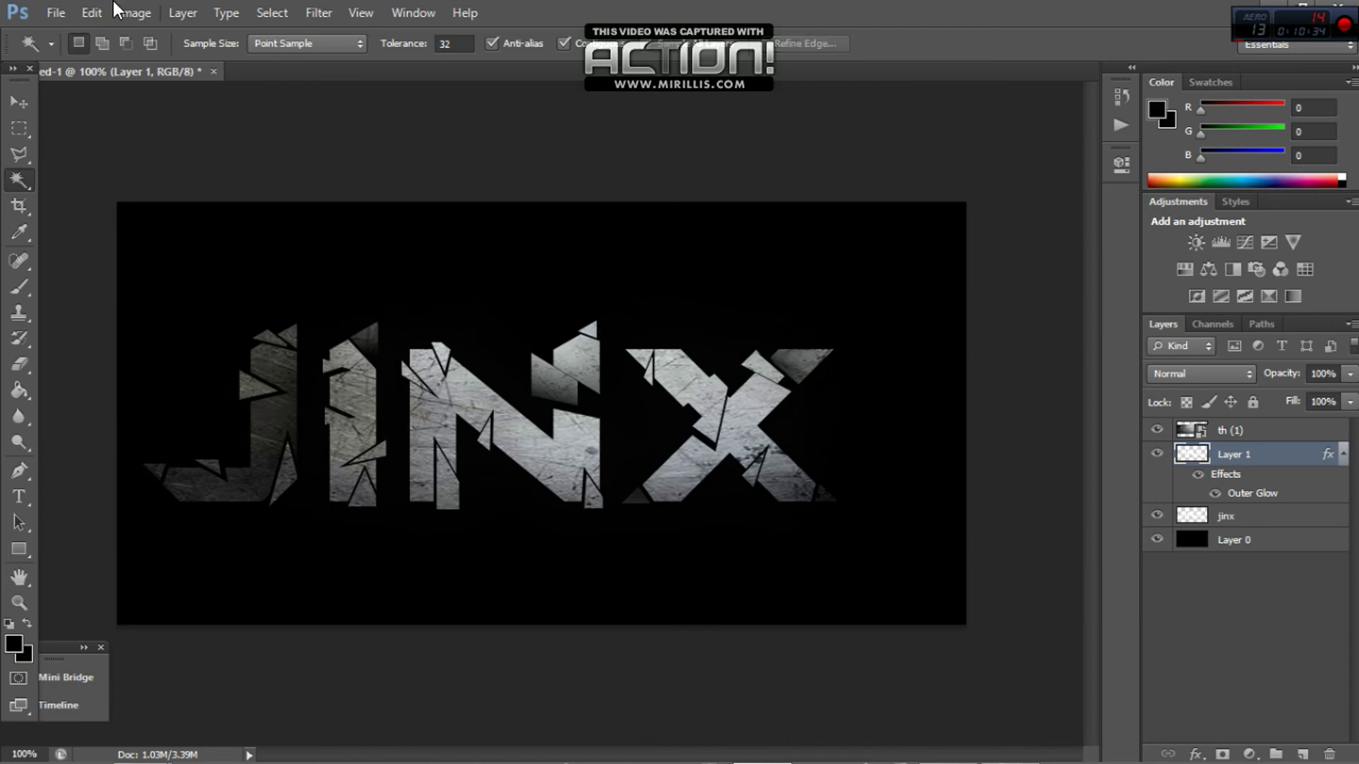
left_click(92, 13)
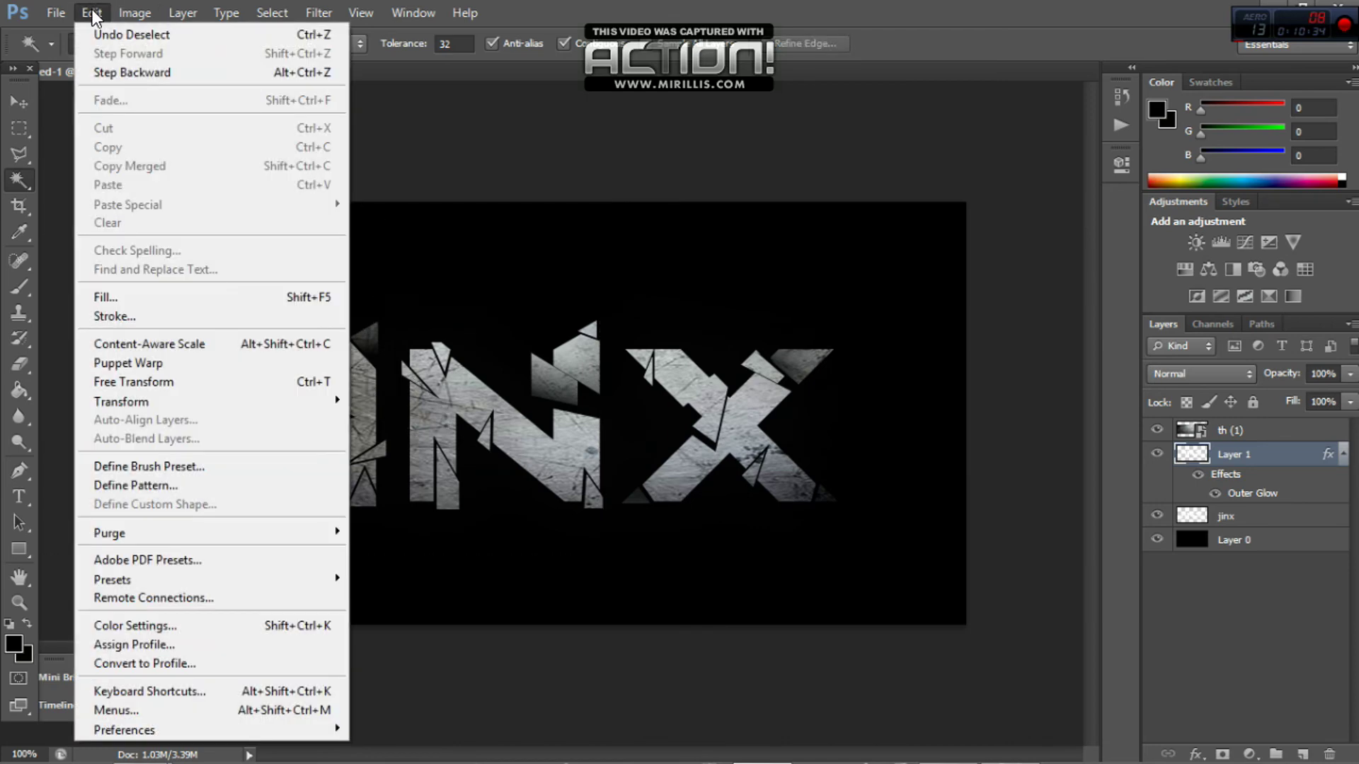
left_click(113, 72)
key("alt+ctrl+z")
key("alt+ctrl+z")
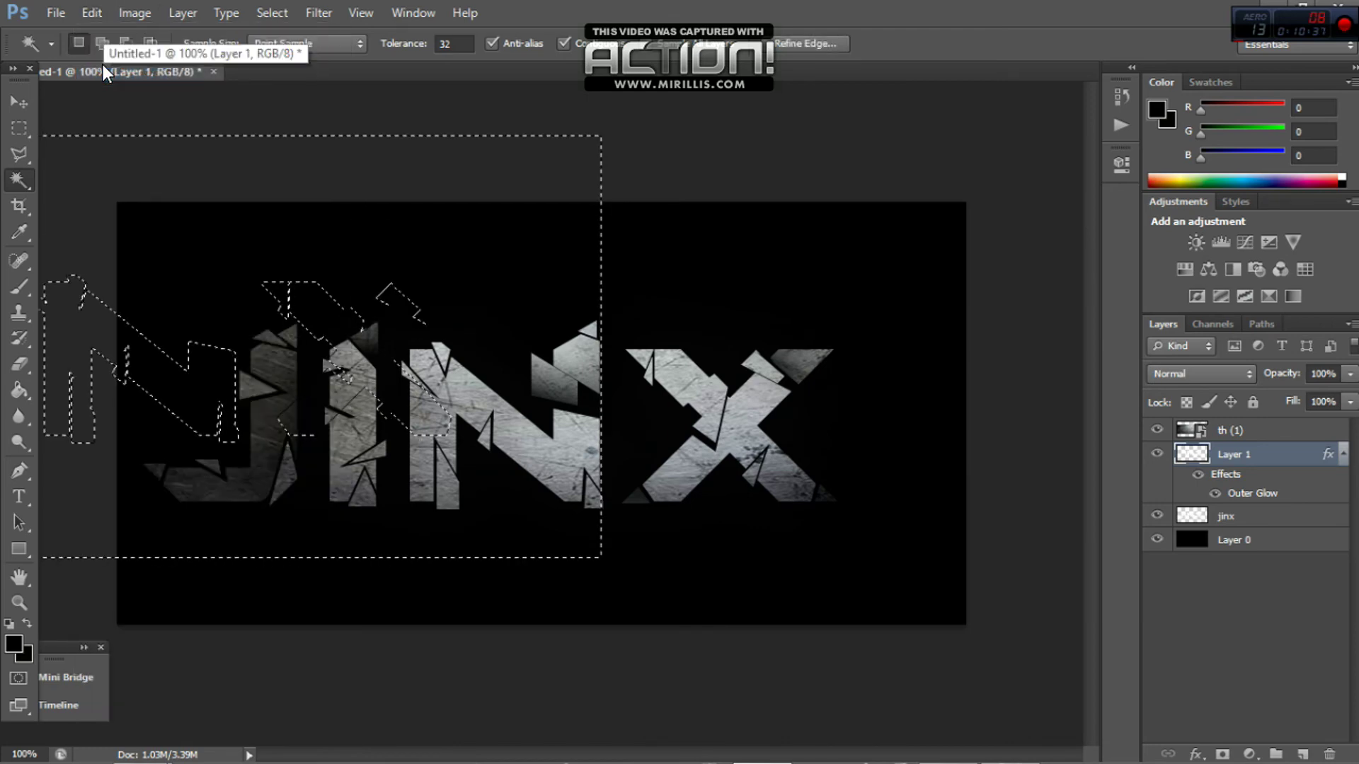
left_click(90, 13)
left_click(109, 65)
key("alt+ctrl+z")
key("alt+ctrl+z")
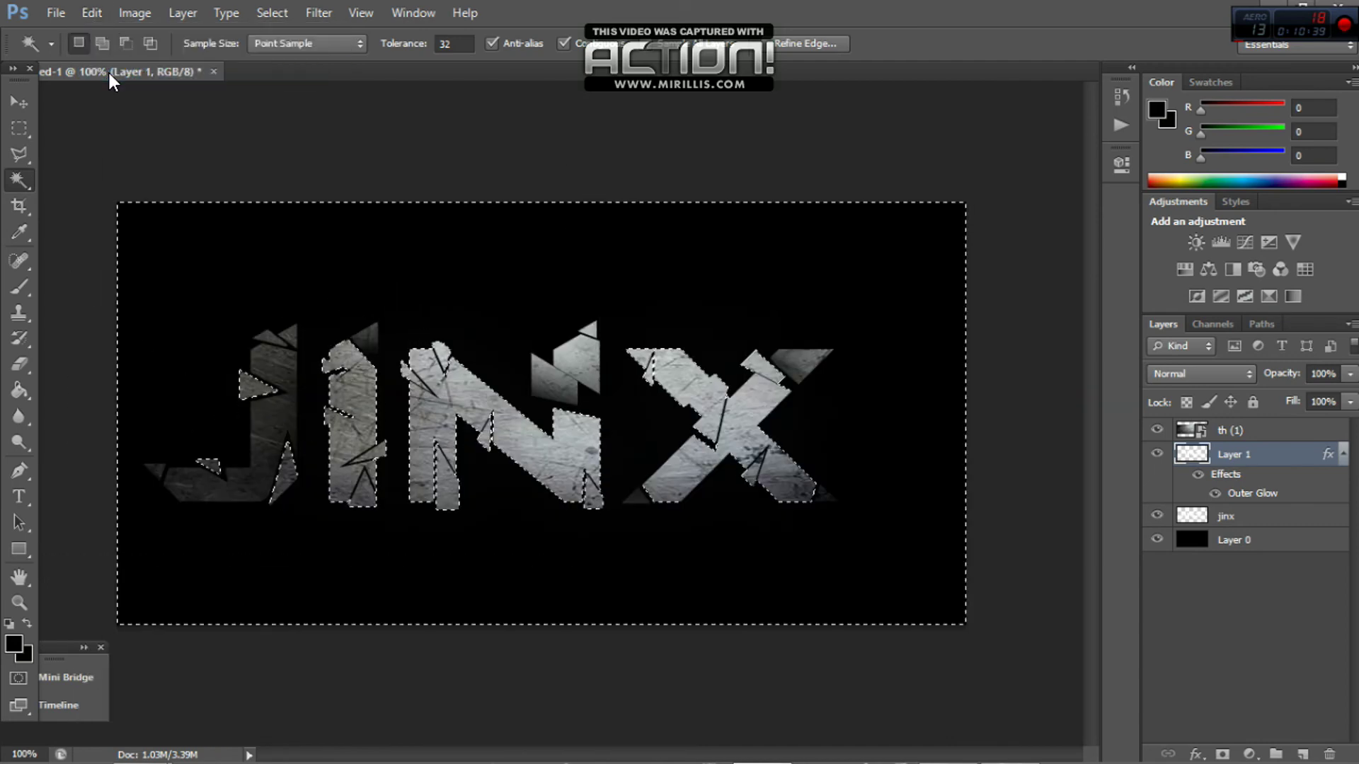
left_click(27, 99)
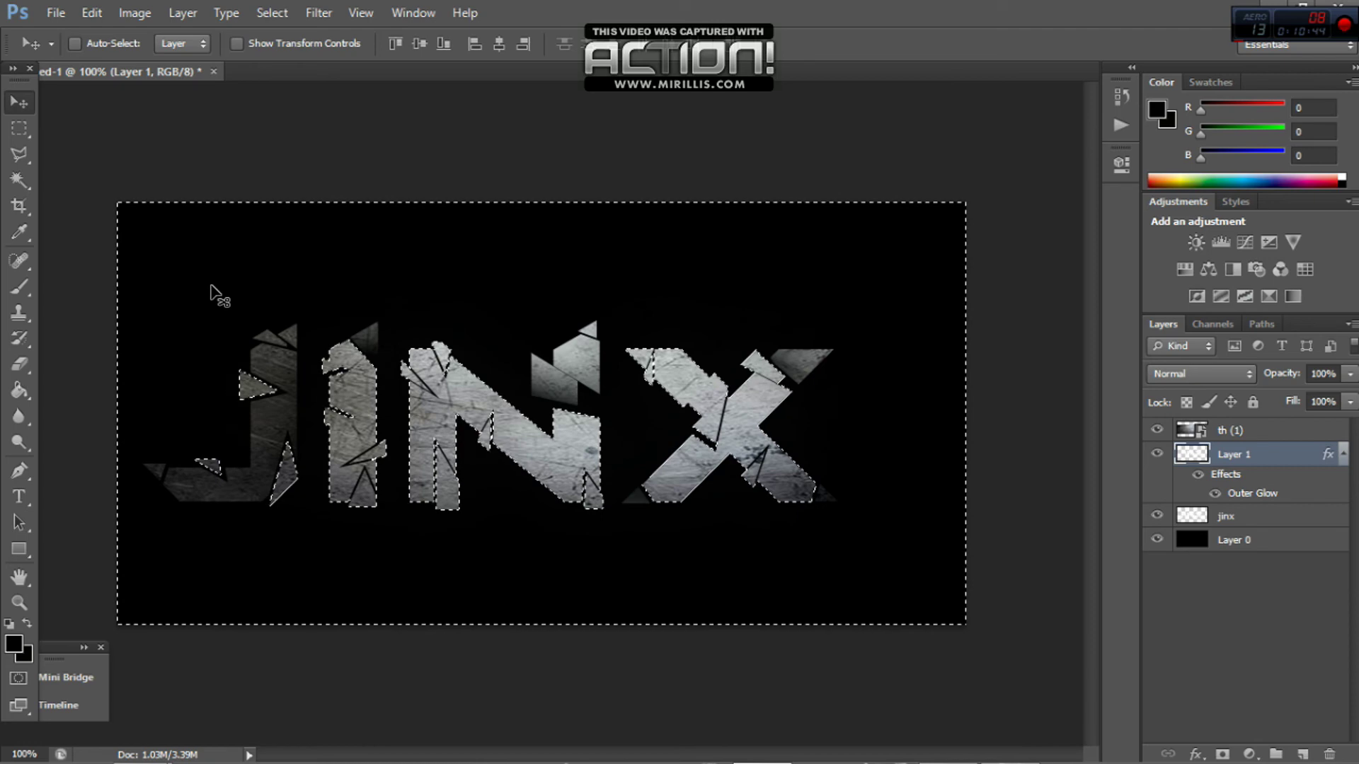
left_click(23, 173)
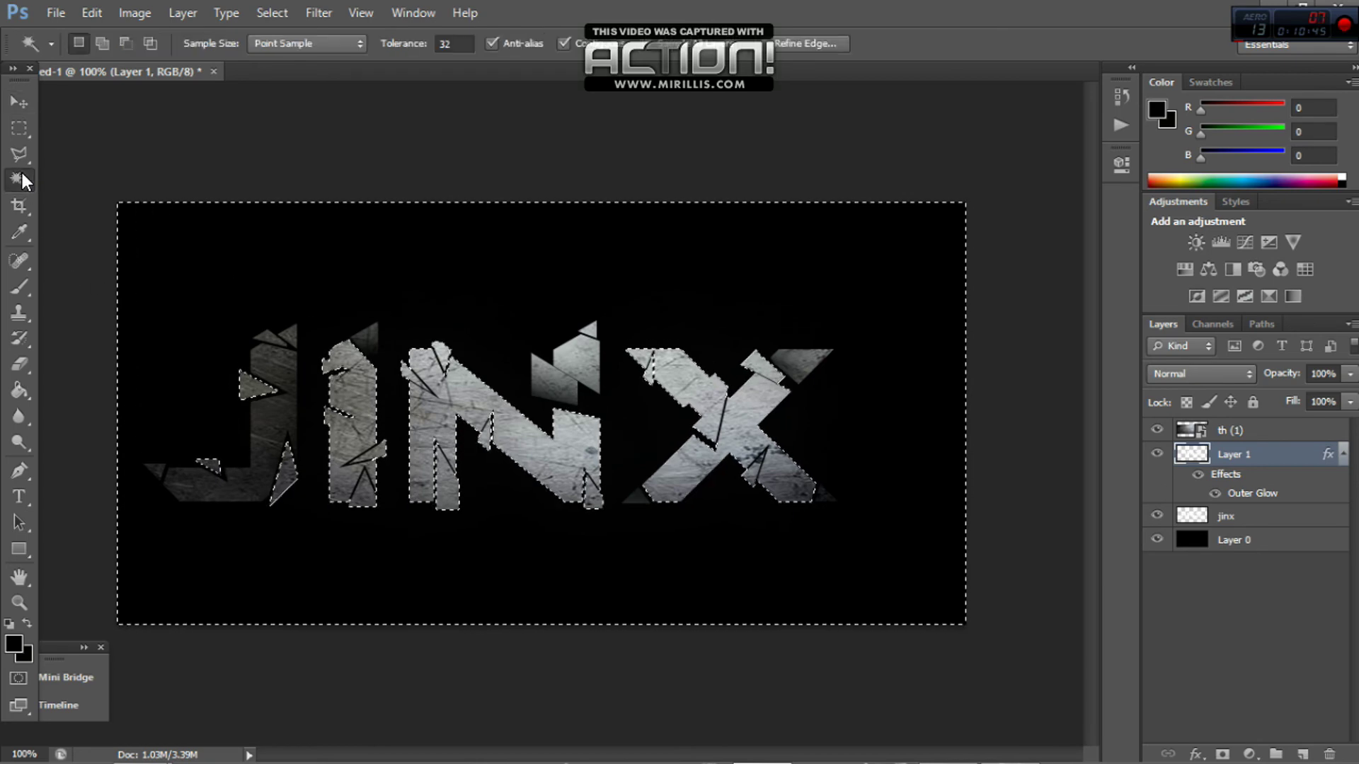
left_click(19, 103)
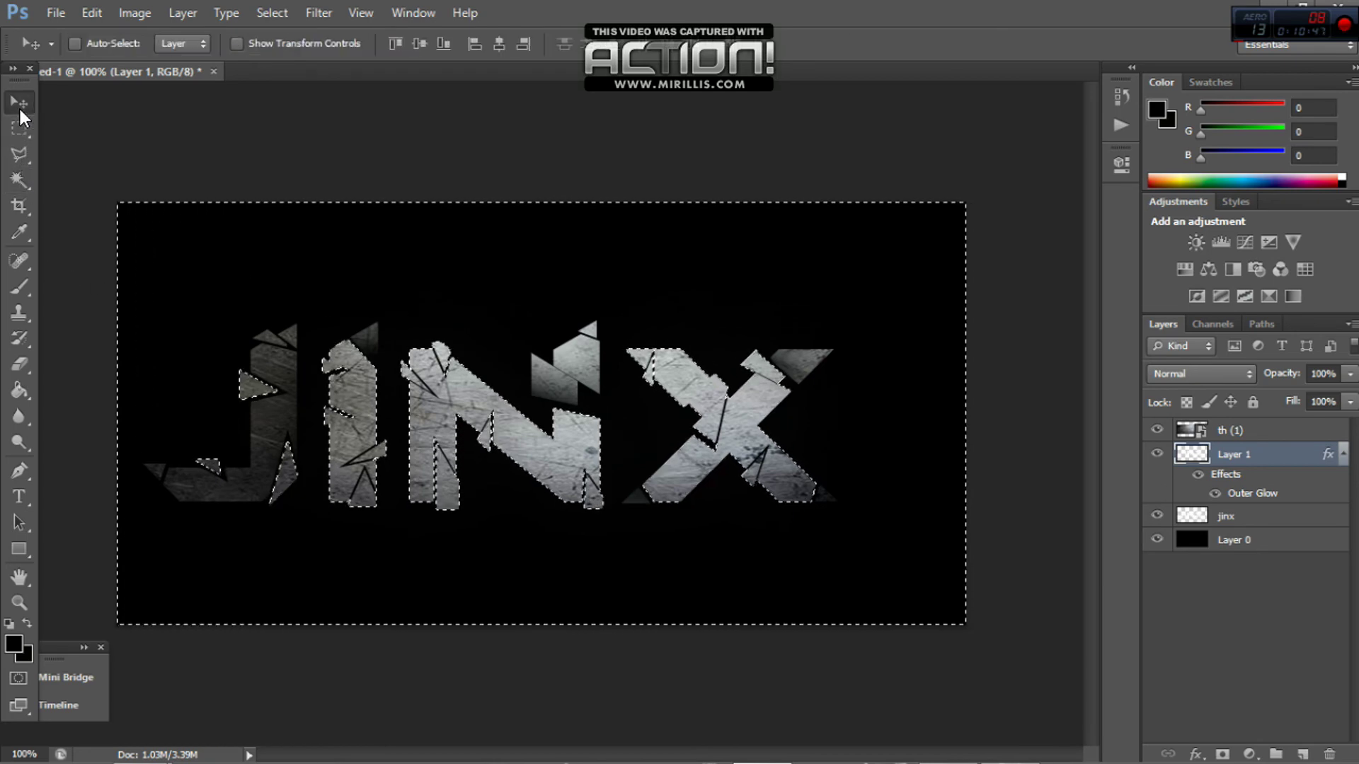
left_click(89, 13)
left_click(92, 71)
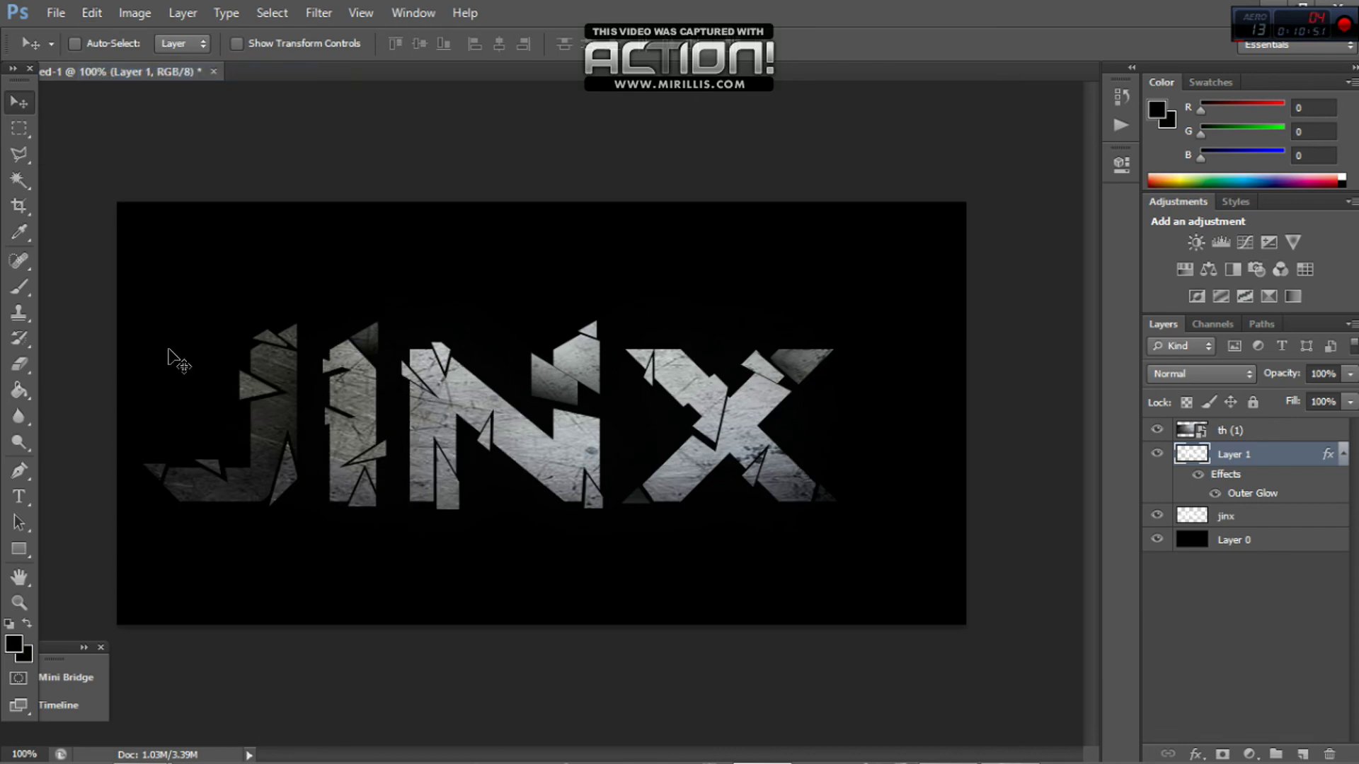
Step: Switch to the PS4 folder in File Explorer, preview the Smashed-Glass image and place it into the JINX document
mouse_move(273, 758)
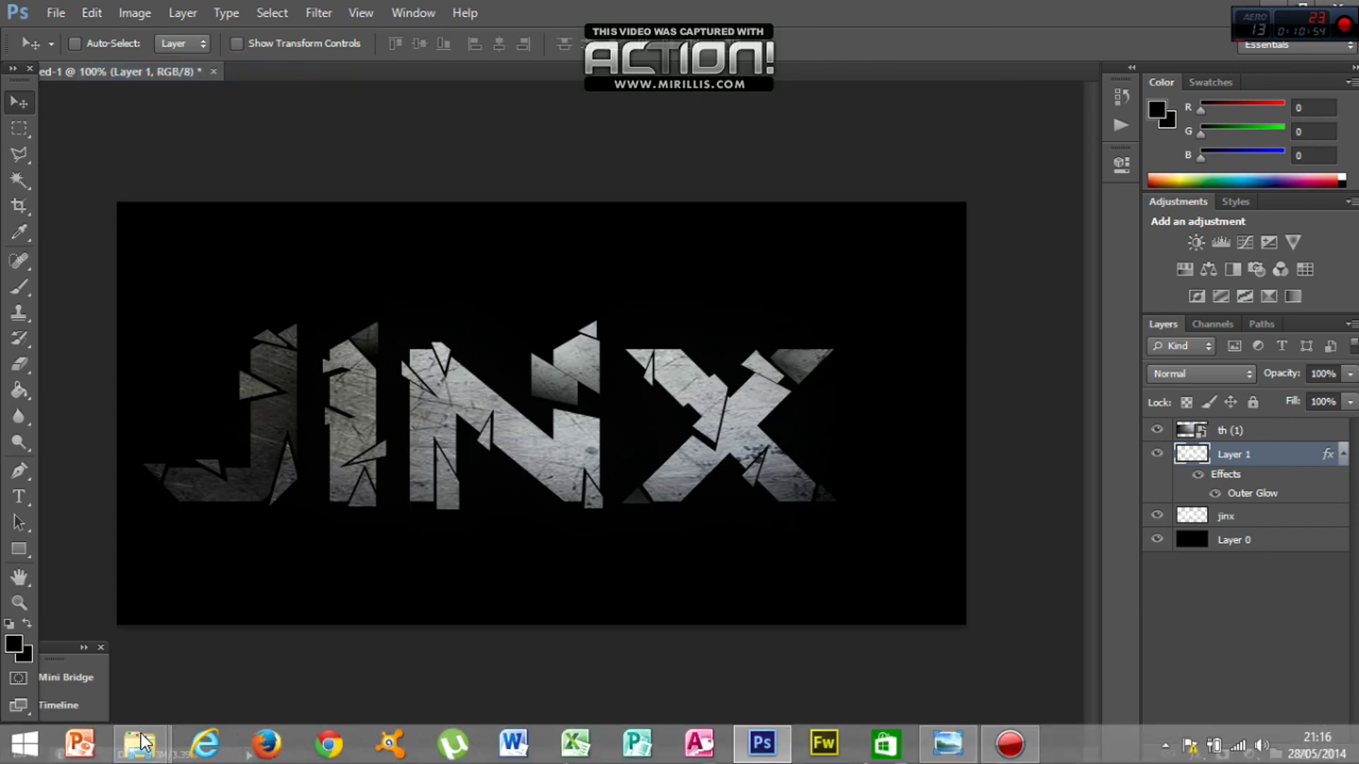
mouse_move(145, 743)
left_click(347, 627)
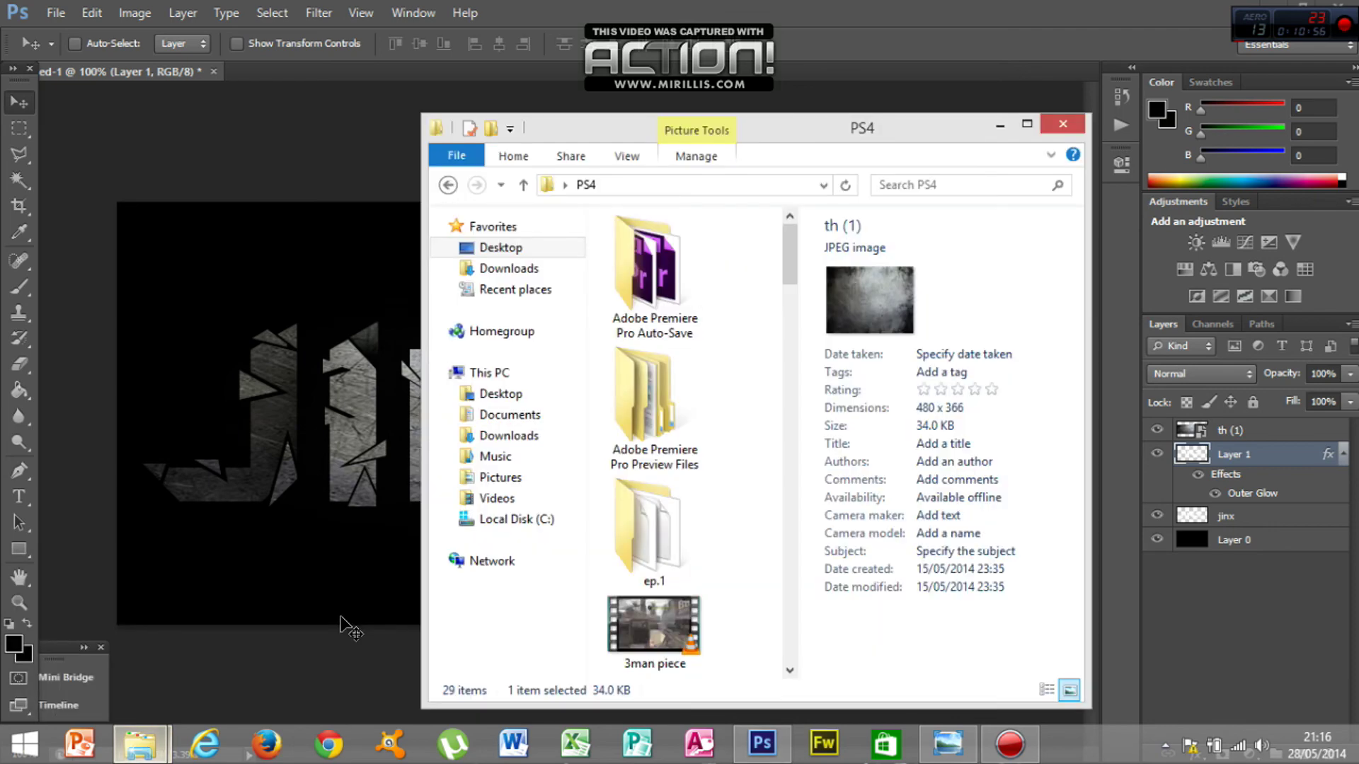
left_click_drag(795, 275, 780, 575)
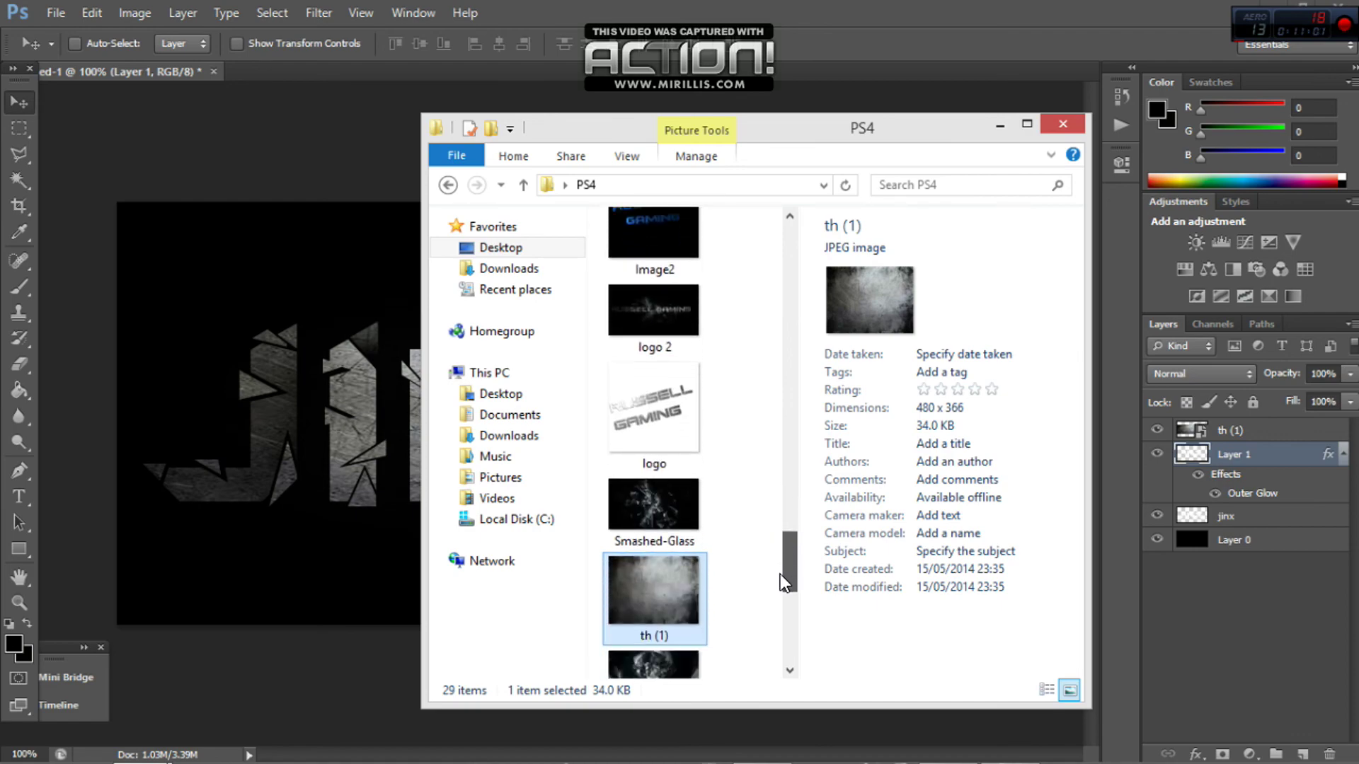
double_click(634, 511)
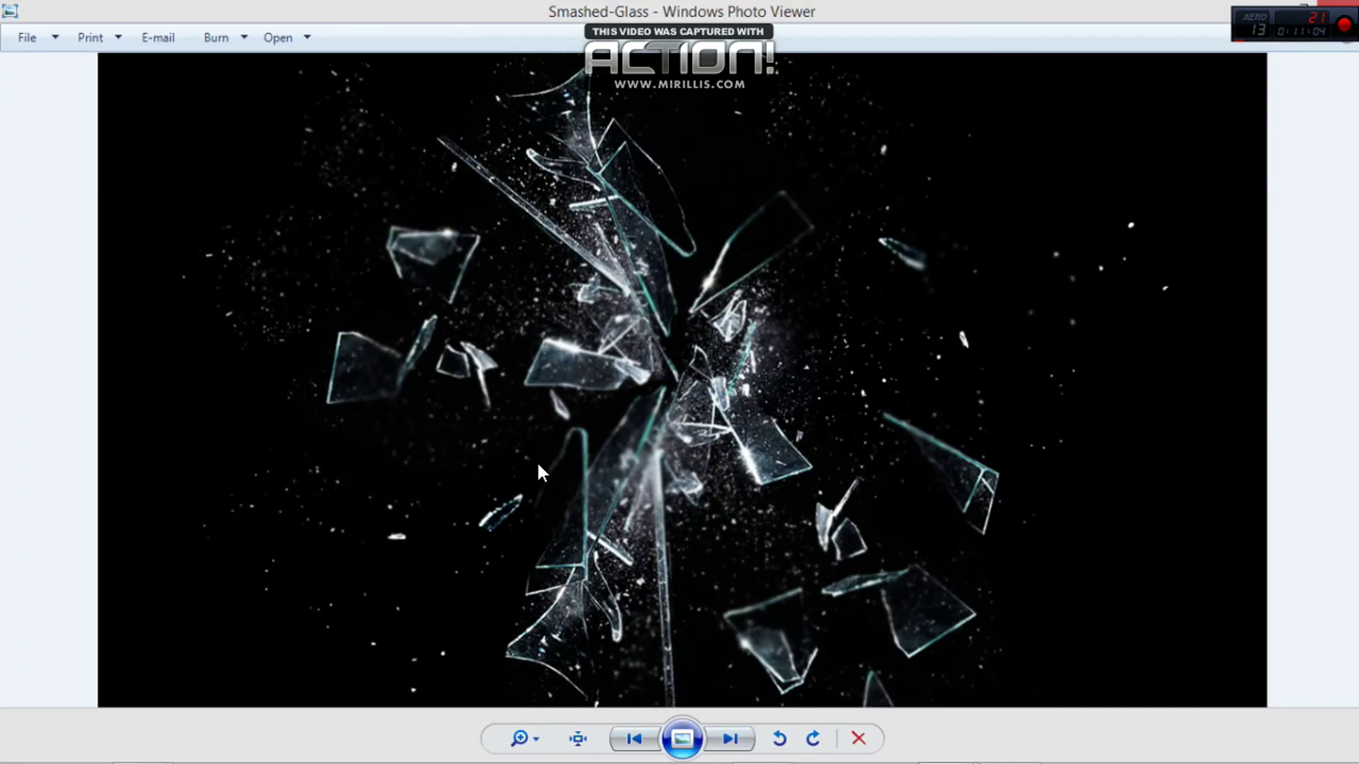
left_click(1332, 7)
left_click_drag(632, 532, 241, 512)
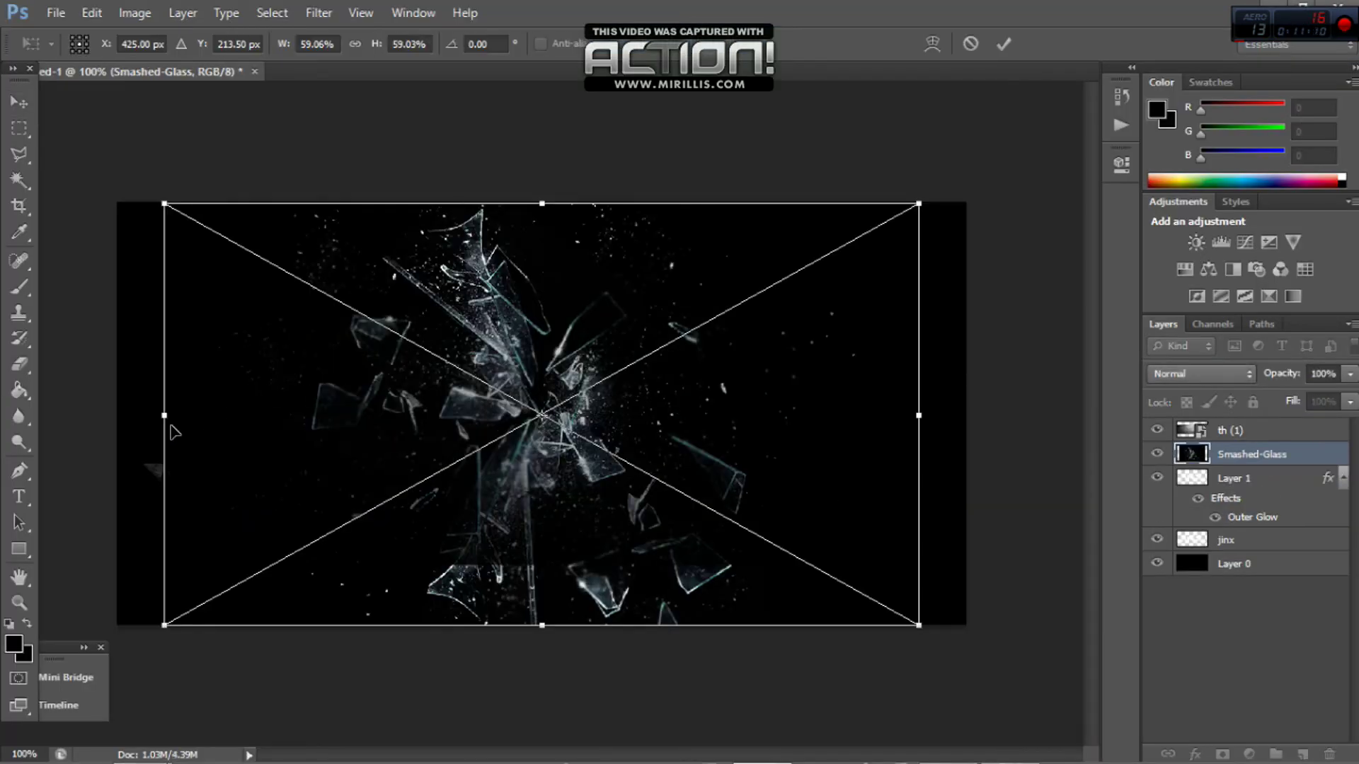
Step: Resize the placed Smashed-Glass image to about 64% width and 55% height, and position it around X 438 px, Y 228 px
left_click_drag(165, 417, 132, 418)
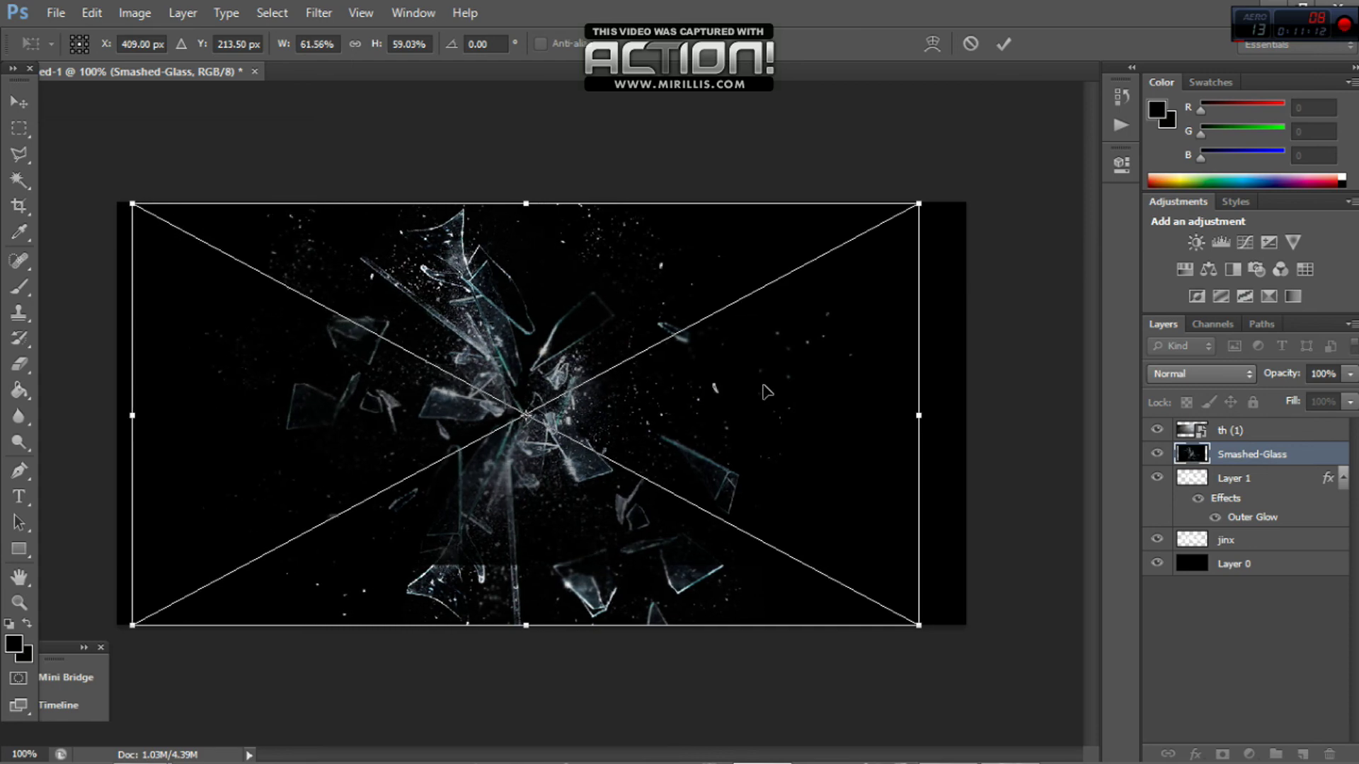
left_click_drag(917, 416, 934, 416)
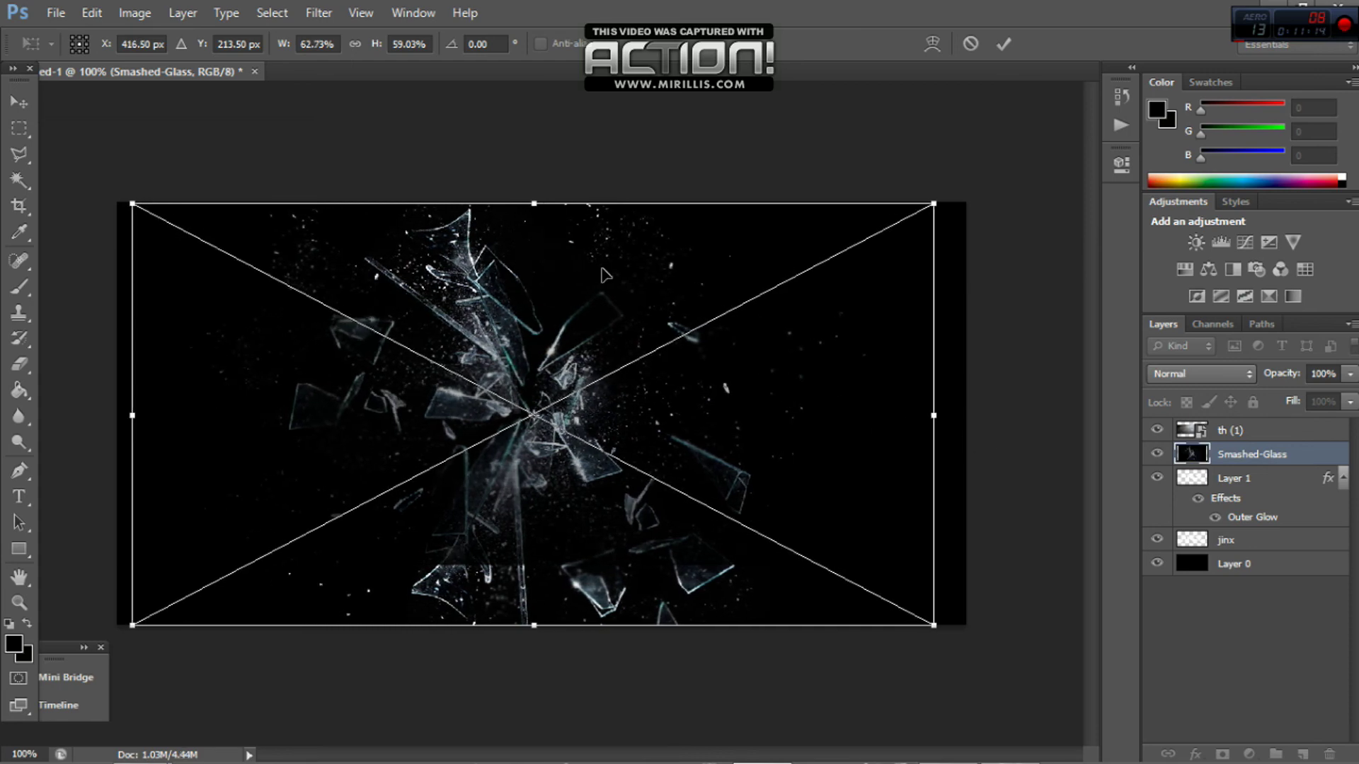
left_click_drag(532, 222, 532, 249)
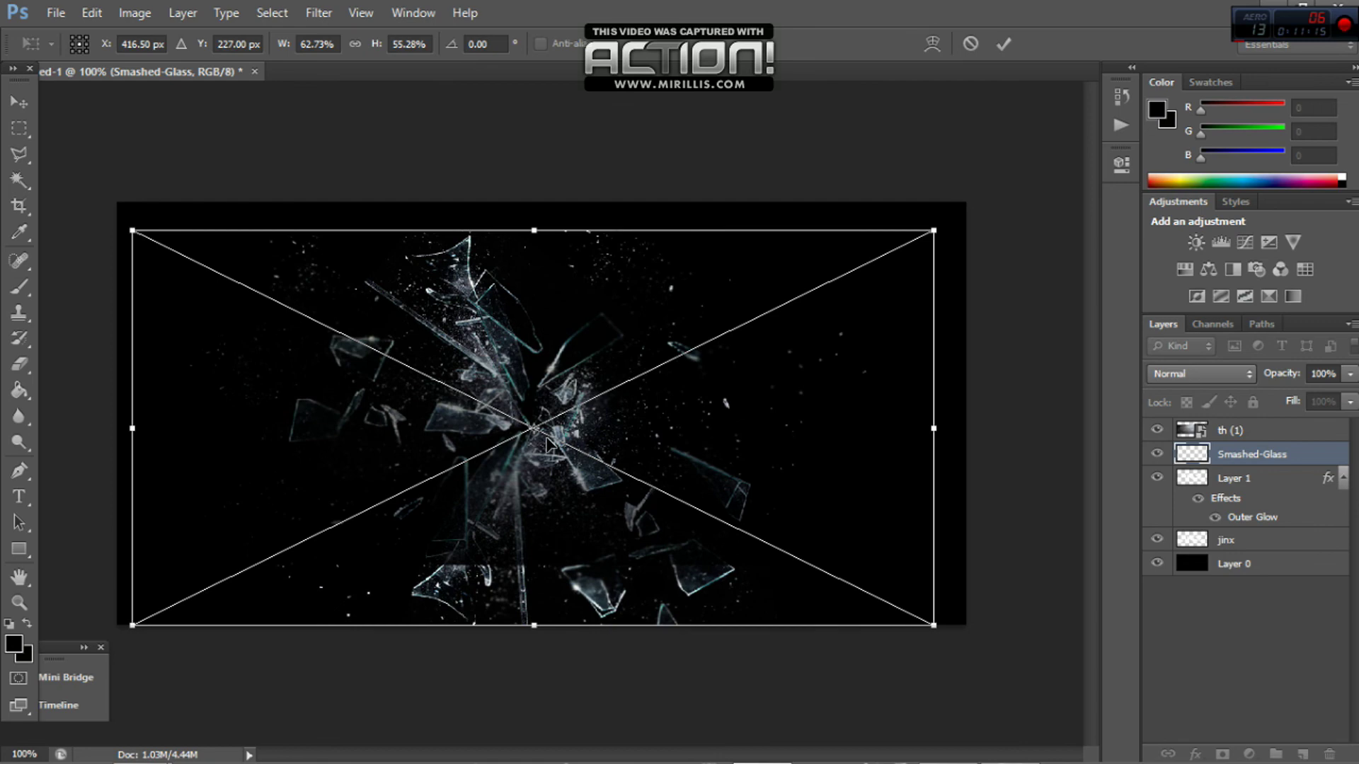
left_click_drag(553, 466, 583, 468)
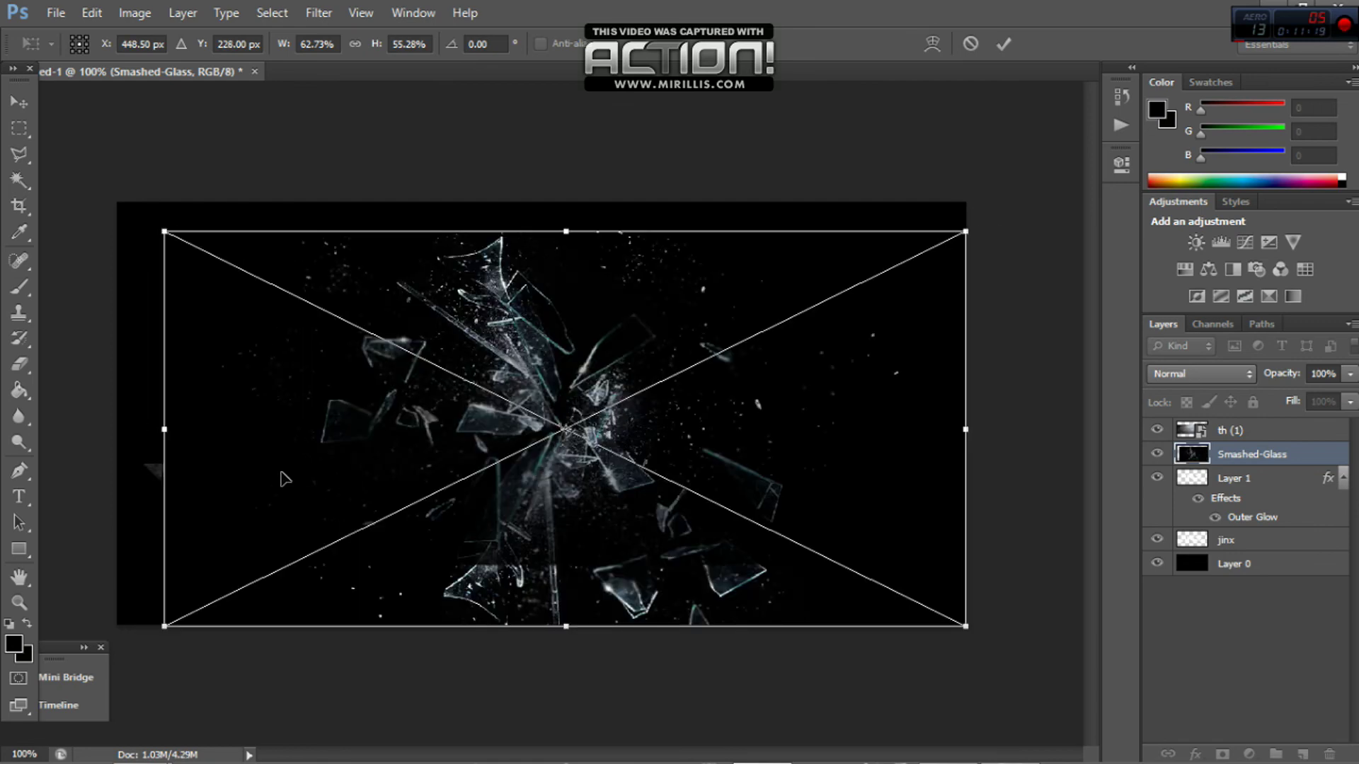
left_click_drag(163, 430, 144, 430)
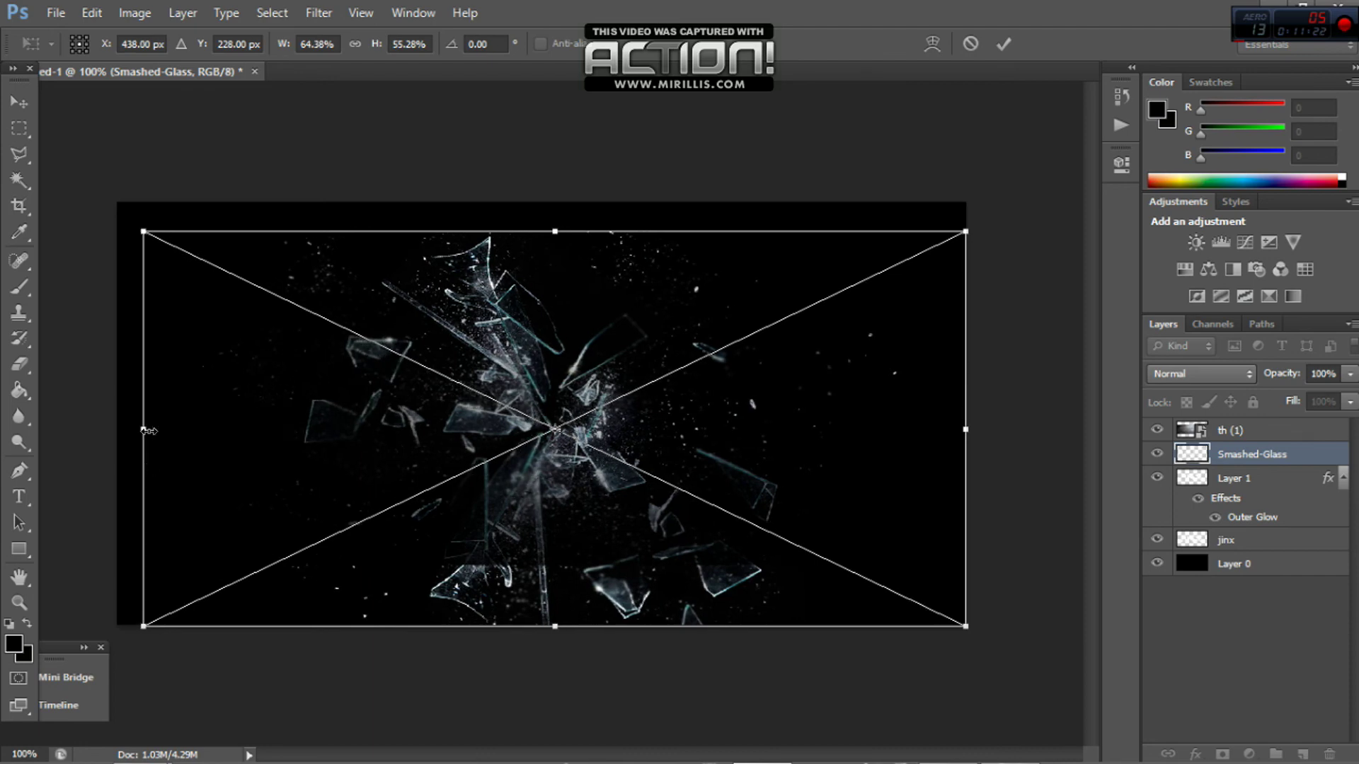
Step: Set the Smashed-Glass layer's blend mode to Screen and centre the image horizontally at X 425 px
left_click(1191, 368)
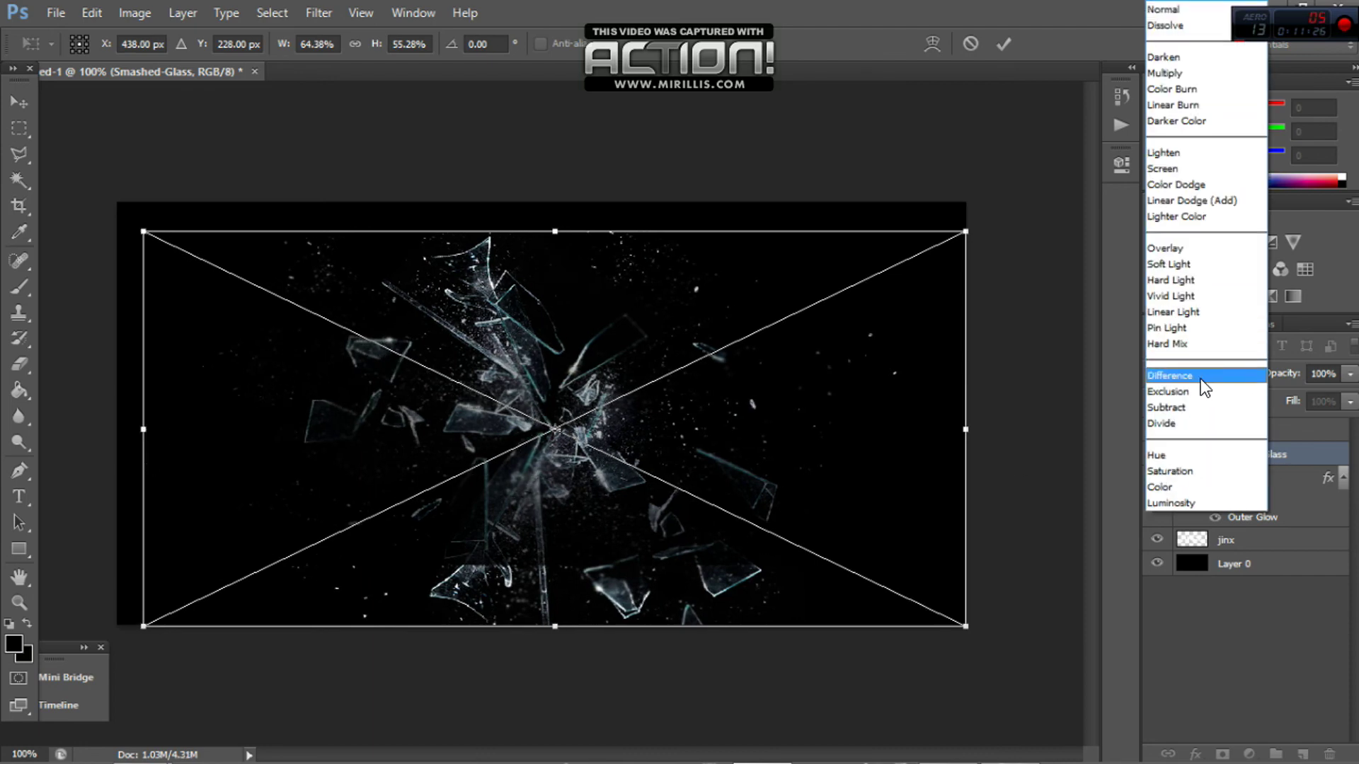
left_click(1178, 168)
mouse_move(733, 424)
left_mouse_down()
mouse_move(705, 423)
mouse_move(719, 423)
left_mouse_up()
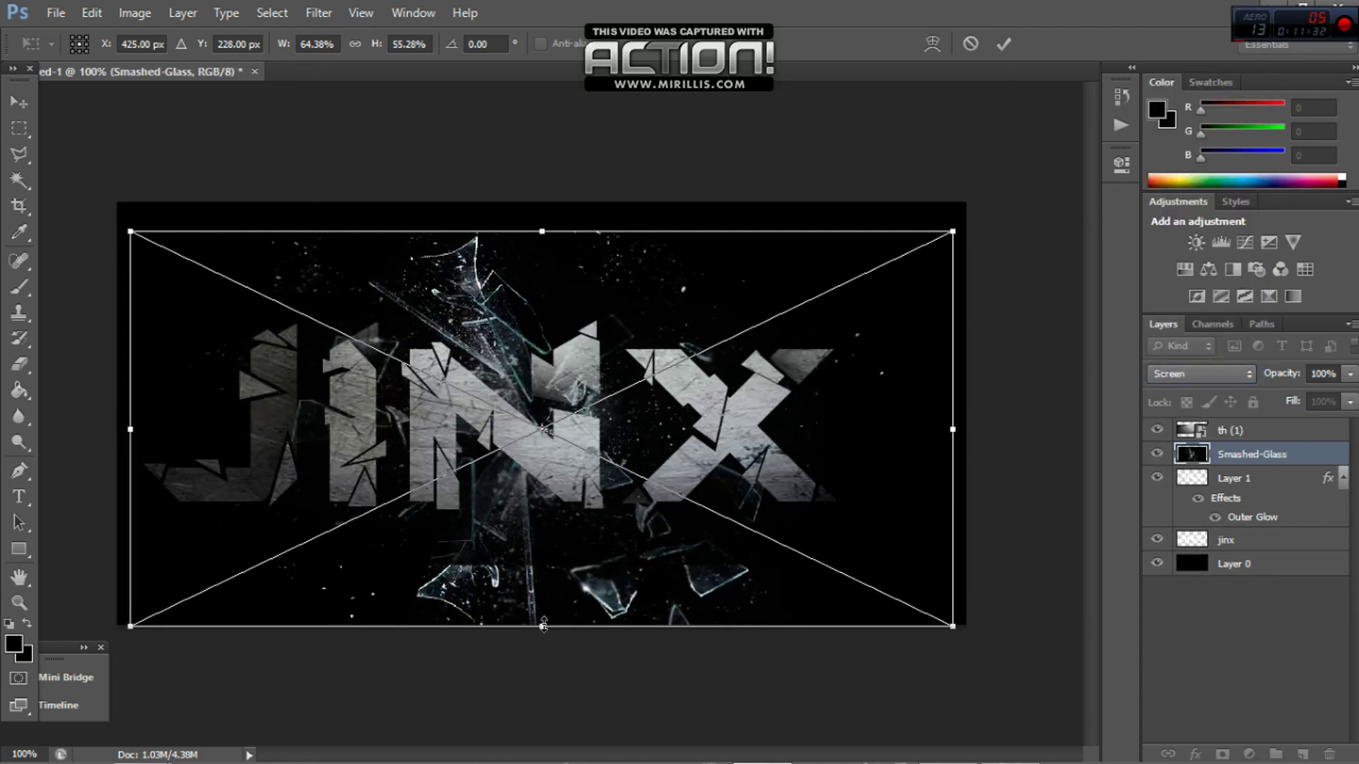
Step: Shrink the Smashed-Glass image's height to about 47% from its lower edge and commit the placement
left_click_drag(540, 626, 540, 564)
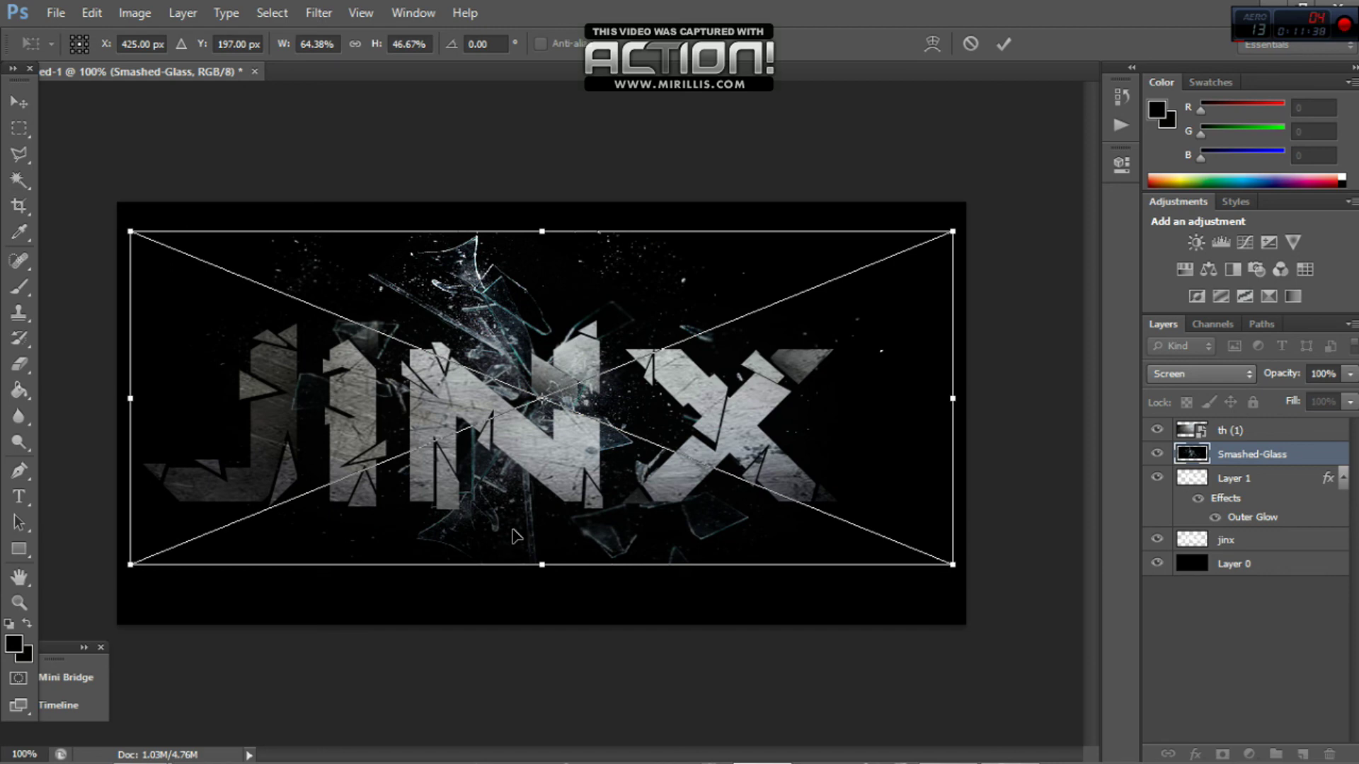
left_click(18, 102)
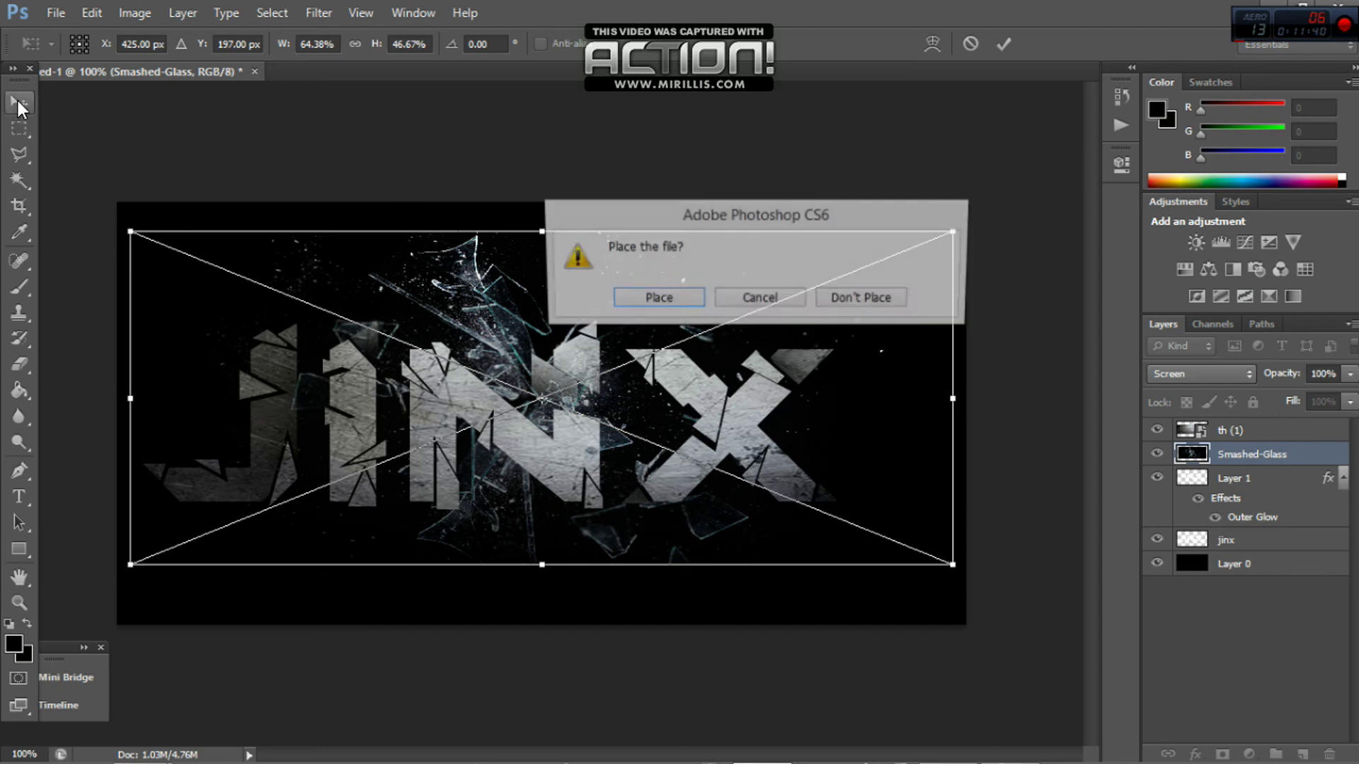
left_click(627, 300)
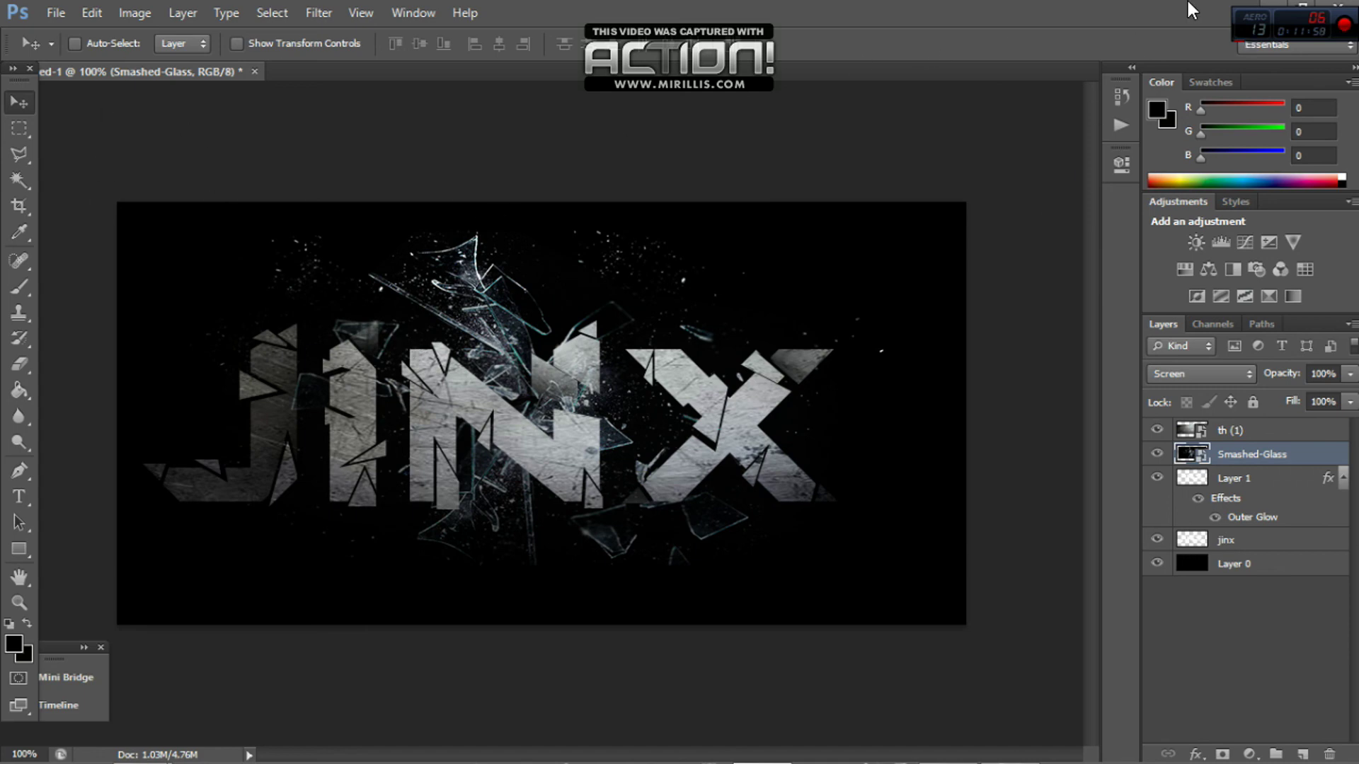
left_click(1010, 750)
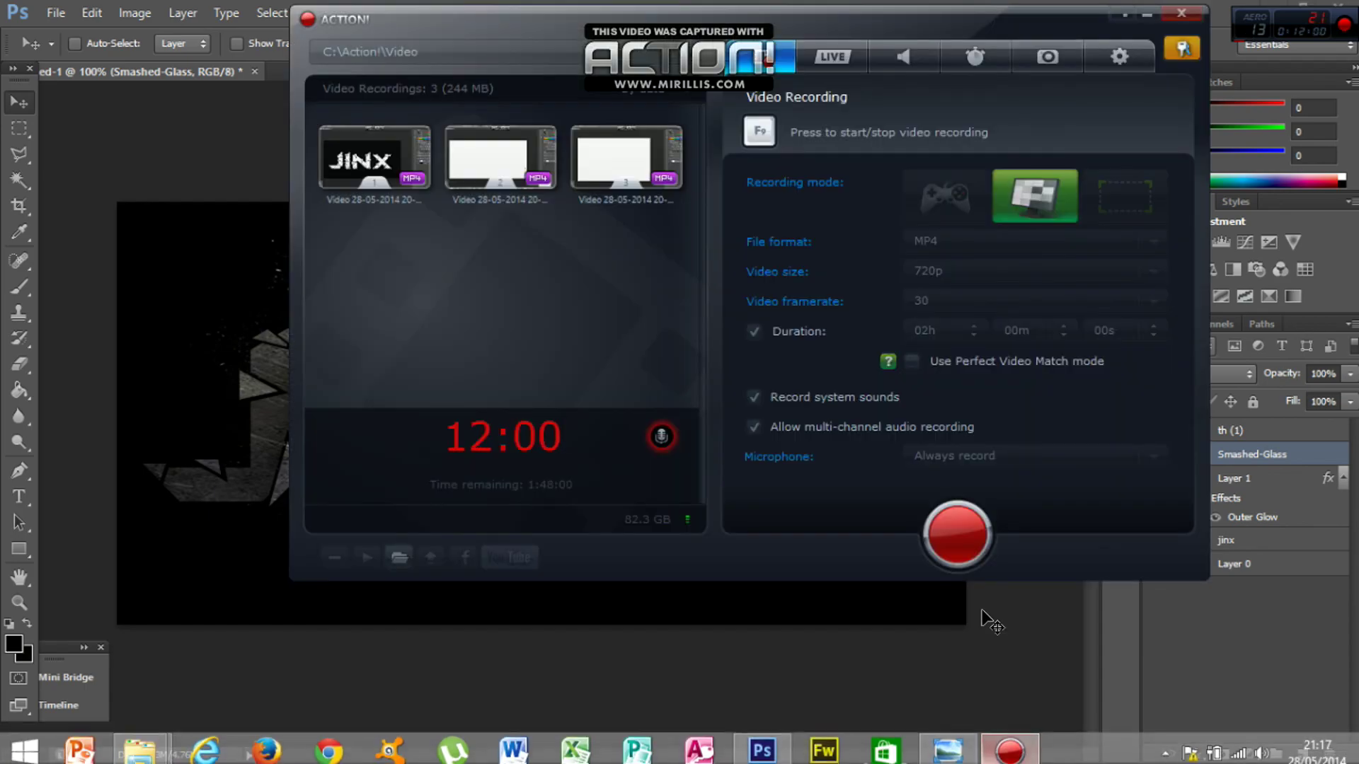